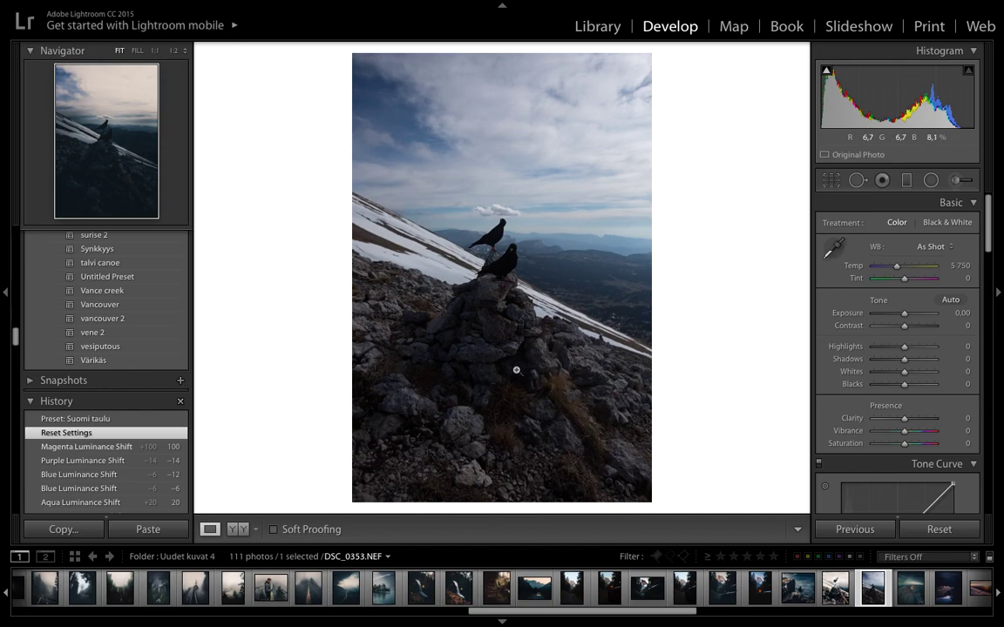
Switch to Preview, view the finished DSC_0353.jpg full screen, and close it before returning to the full-screen Lightroom window
{"action": "mouse_move", "coordinate": [191, 4]}
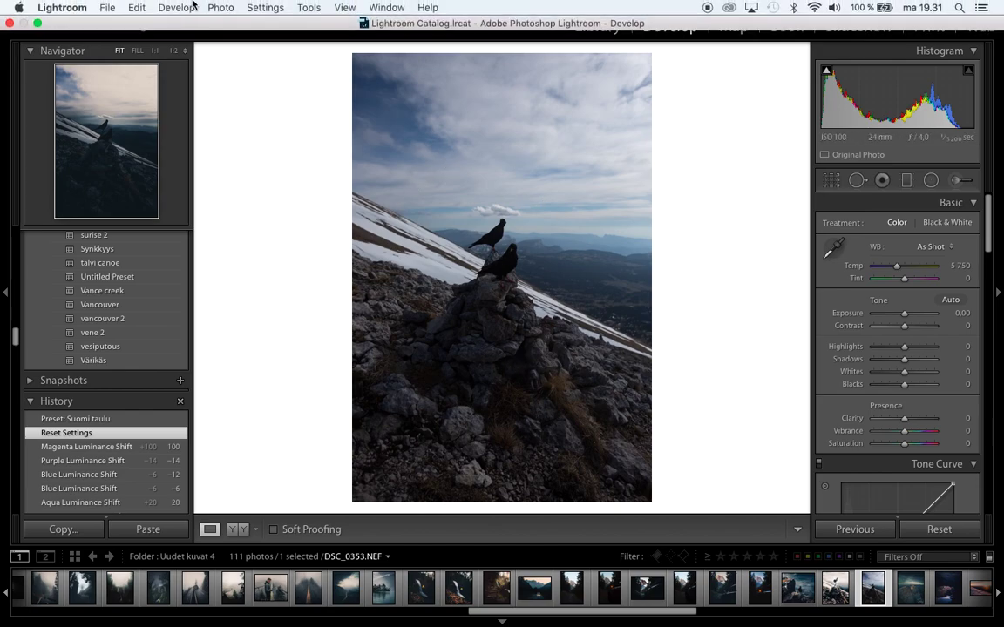
{"action": "left_click", "coordinate": [35, 22]}
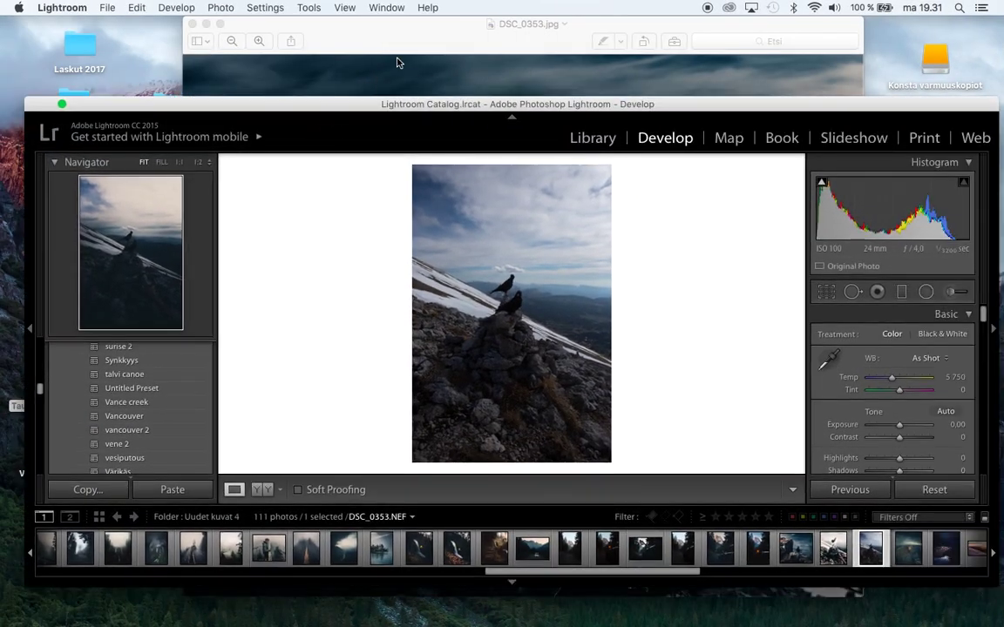
{"action": "left_click", "coordinate": [423, 34]}
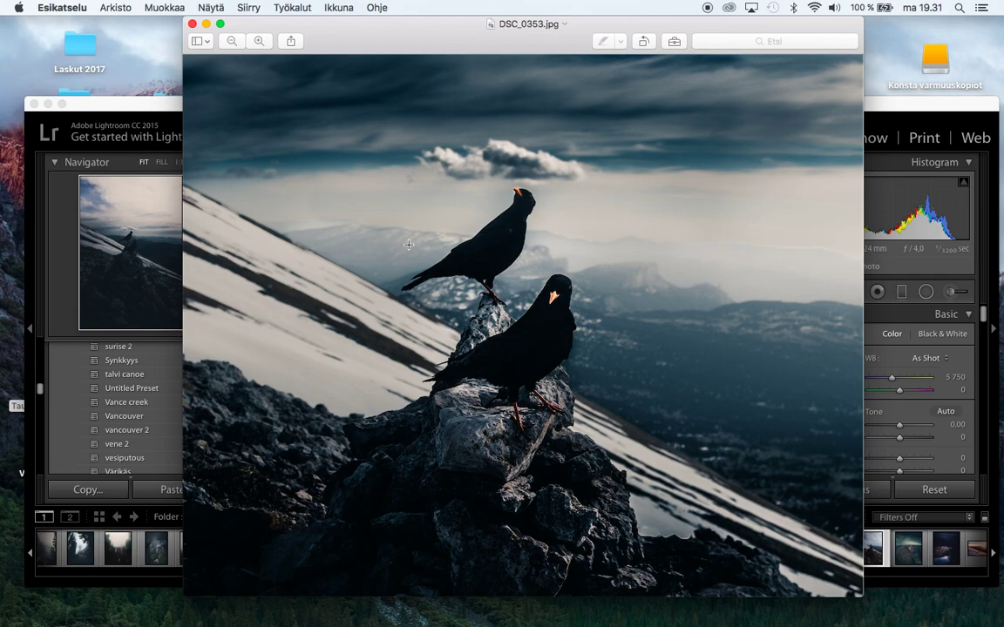
{"action": "left_click", "coordinate": [219, 24]}
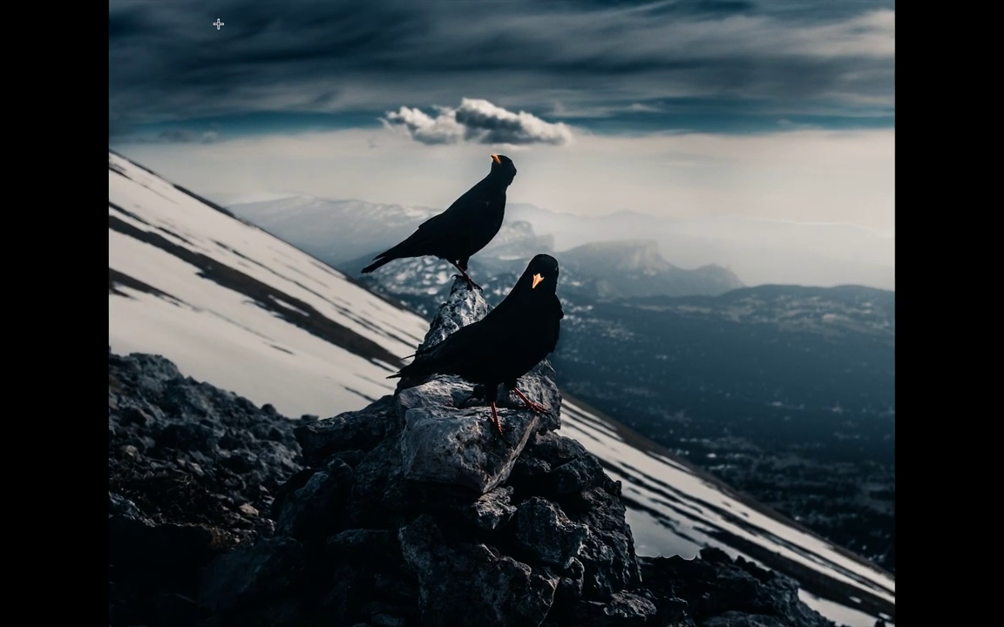
{"action": "key", "text": "Escape"}
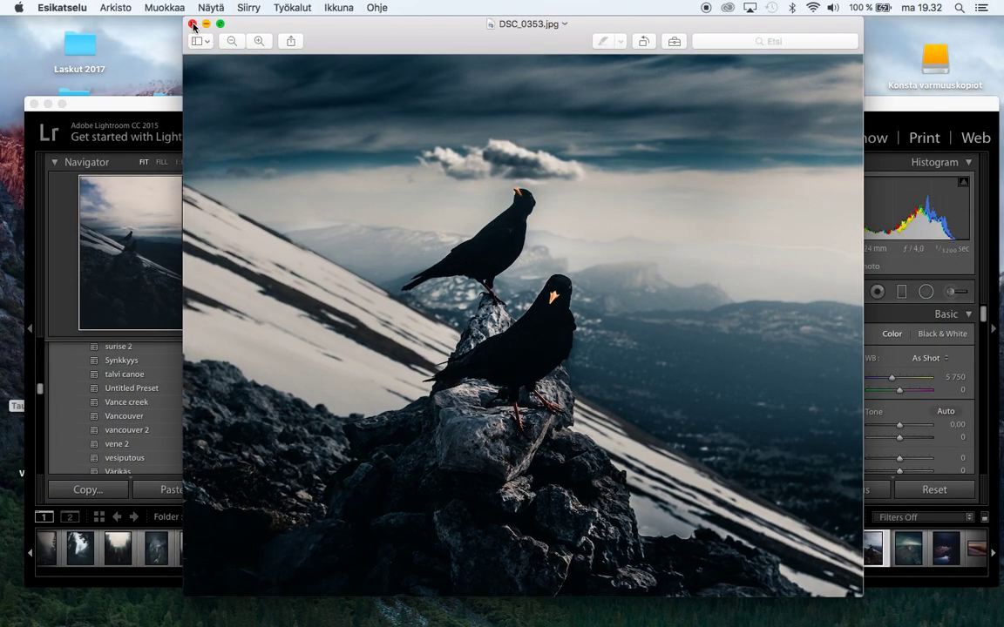
{"action": "left_click", "coordinate": [193, 28]}
{"action": "left_click", "coordinate": [61, 104]}
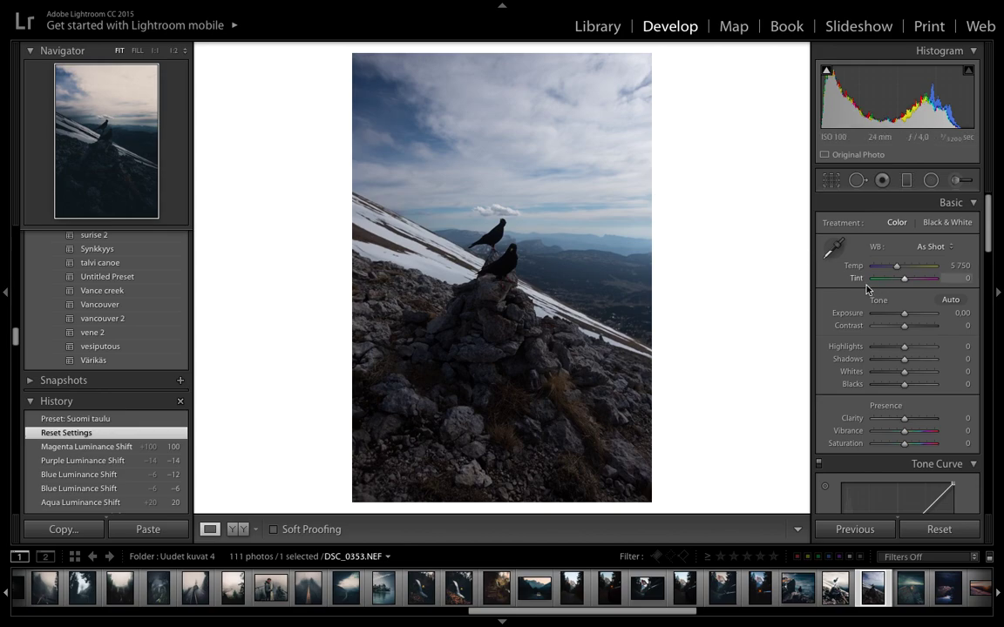
Browse the user presets and apply the "Suomi taulu" preset to the bird photo
{"action": "scroll", "coordinate": [144, 282], "scroll_direction": "up", "scroll_amount": 5}
{"action": "scroll", "coordinate": [145, 281], "scroll_direction": "down", "scroll_amount": 10}
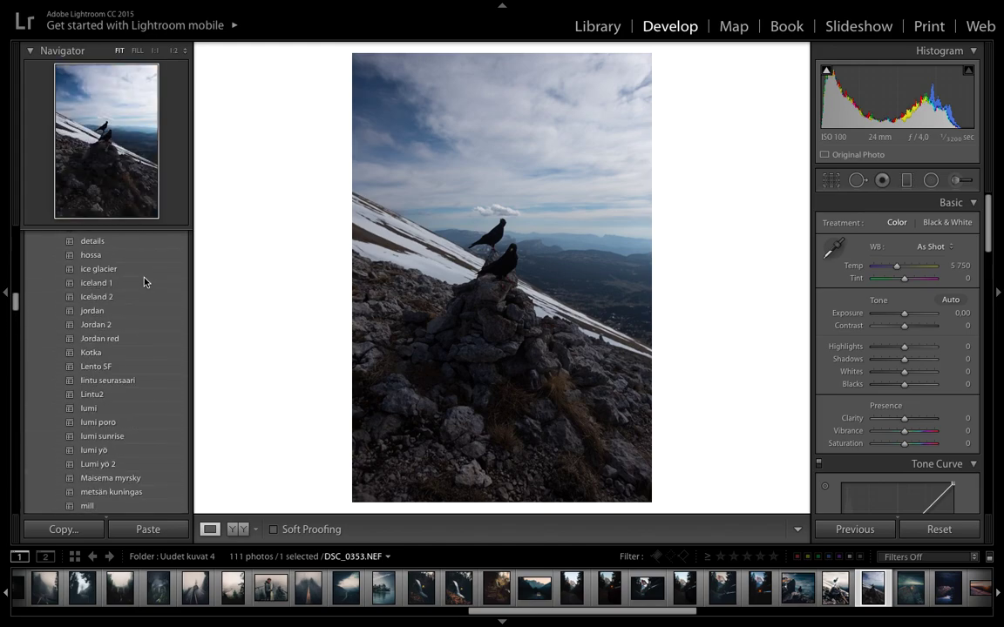
{"action": "scroll", "coordinate": [144, 281], "scroll_direction": "up", "scroll_amount": 15}
{"action": "scroll", "coordinate": [144, 282], "scroll_direction": "down", "scroll_amount": 8}
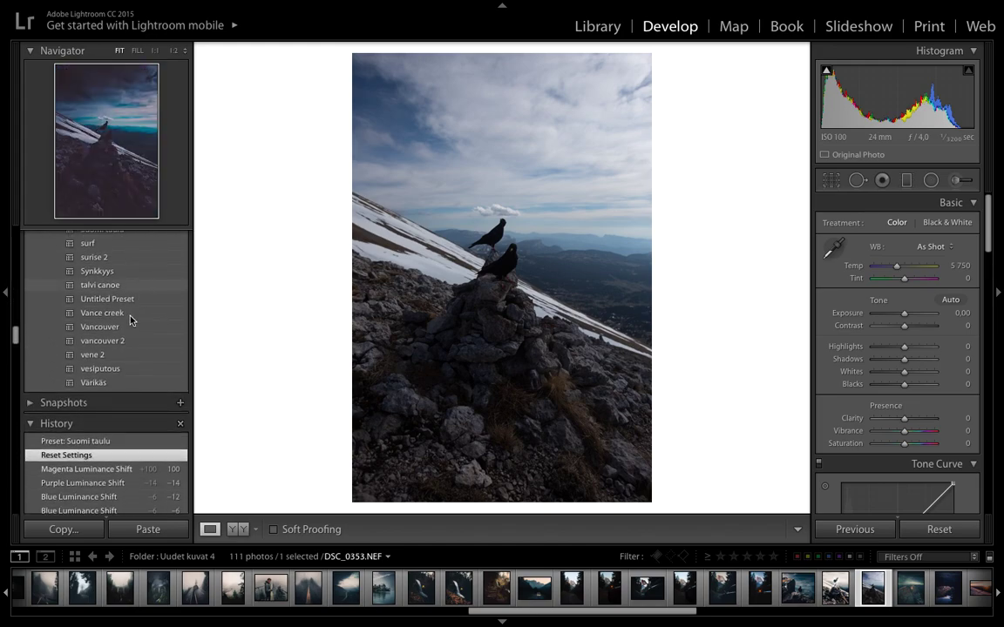
{"action": "scroll", "coordinate": [123, 332], "scroll_direction": "up", "scroll_amount": 2}
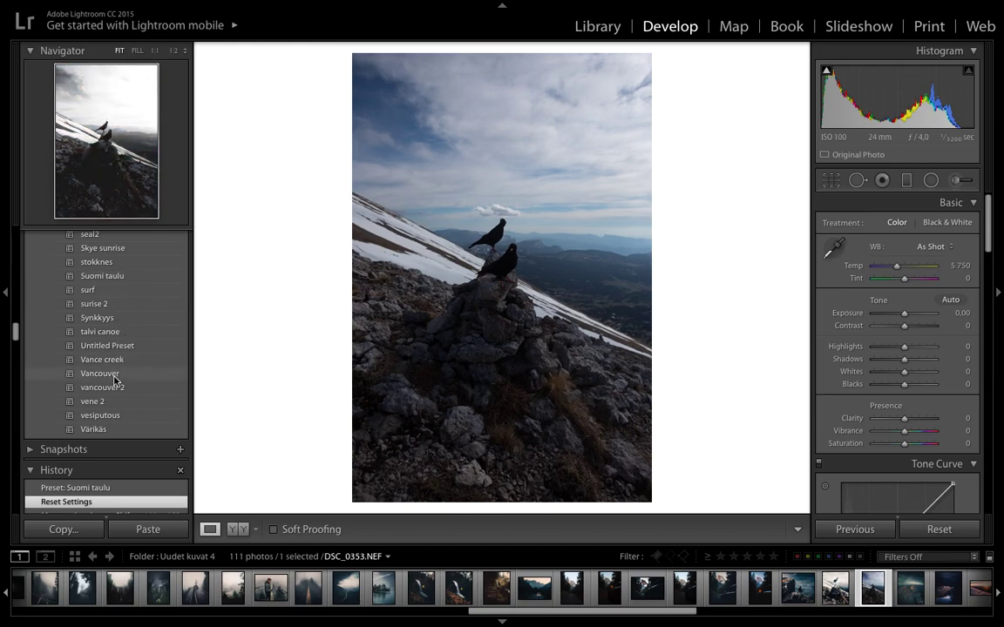
{"action": "left_click", "coordinate": [130, 277]}
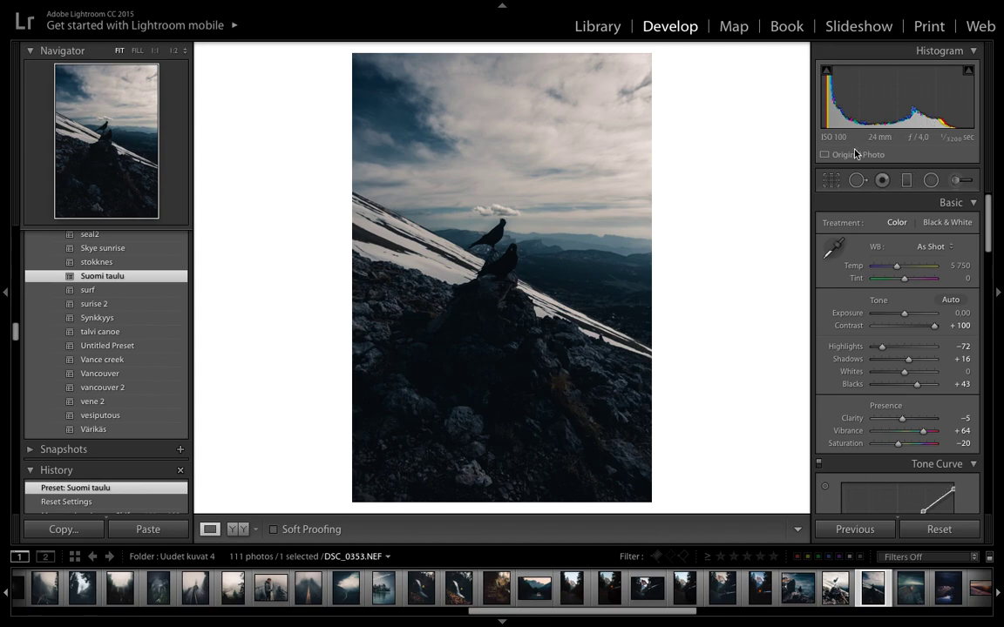
Crop the photo with an unconstrained aspect ratio to a landscape frame around the two birds, the small cloud and the snowy slope
{"action": "left_click", "coordinate": [832, 180]}
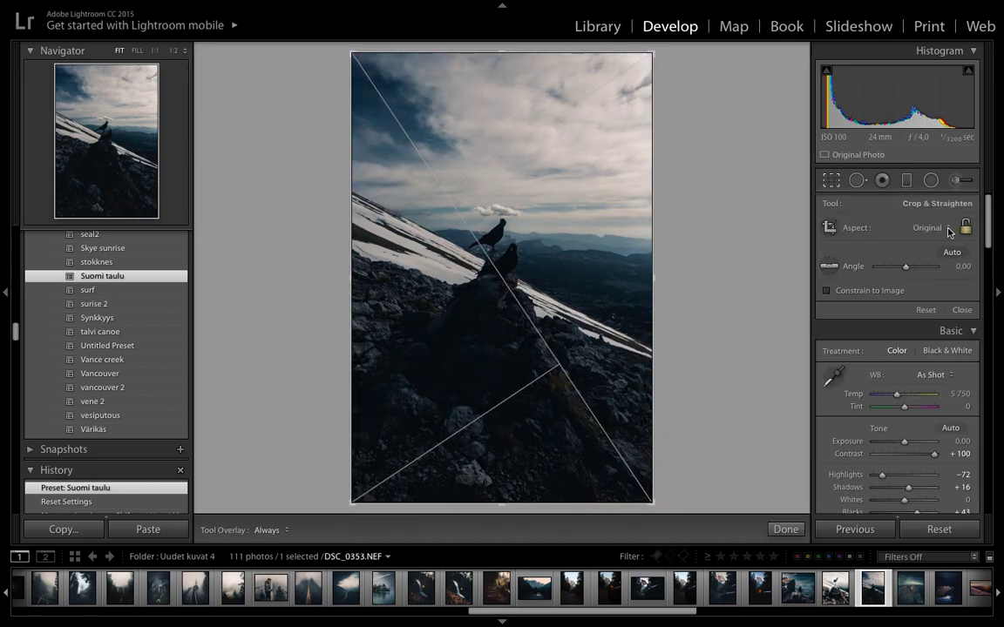
{"action": "left_click", "coordinate": [946, 228]}
{"action": "left_click", "coordinate": [944, 209]}
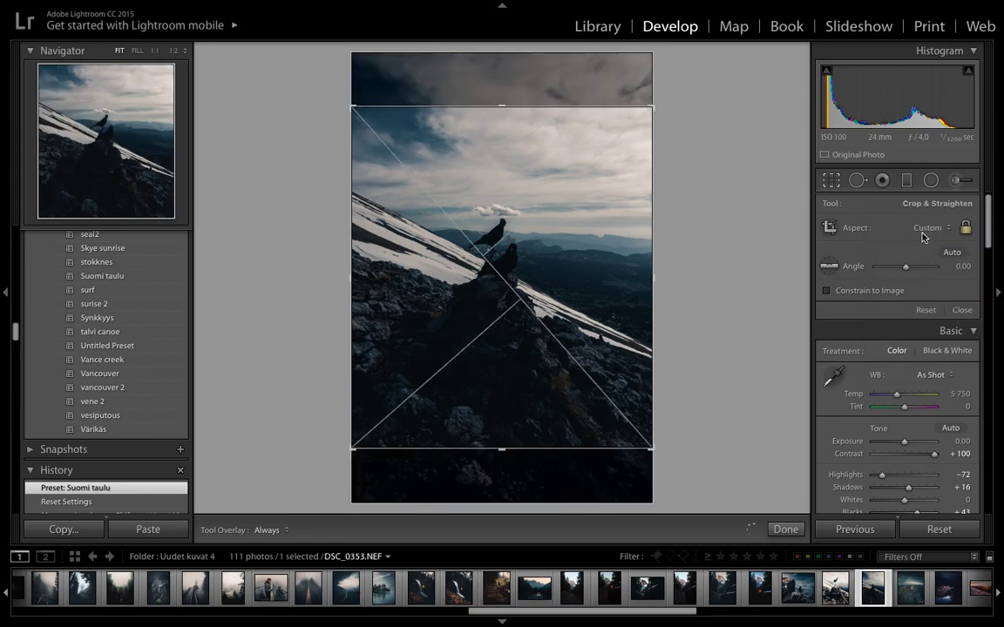
{"action": "left_click", "coordinate": [965, 228]}
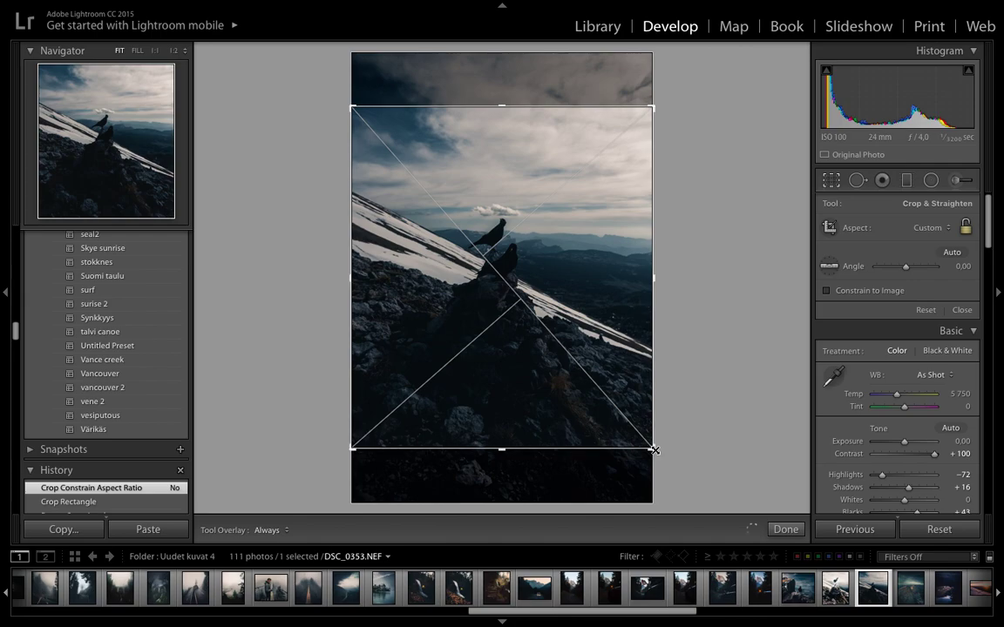
{"action": "left_click_drag", "start_coordinate": [654, 449], "coordinate": [613, 369]}
{"action": "left_click_drag", "start_coordinate": [528, 294], "coordinate": [485, 239]}
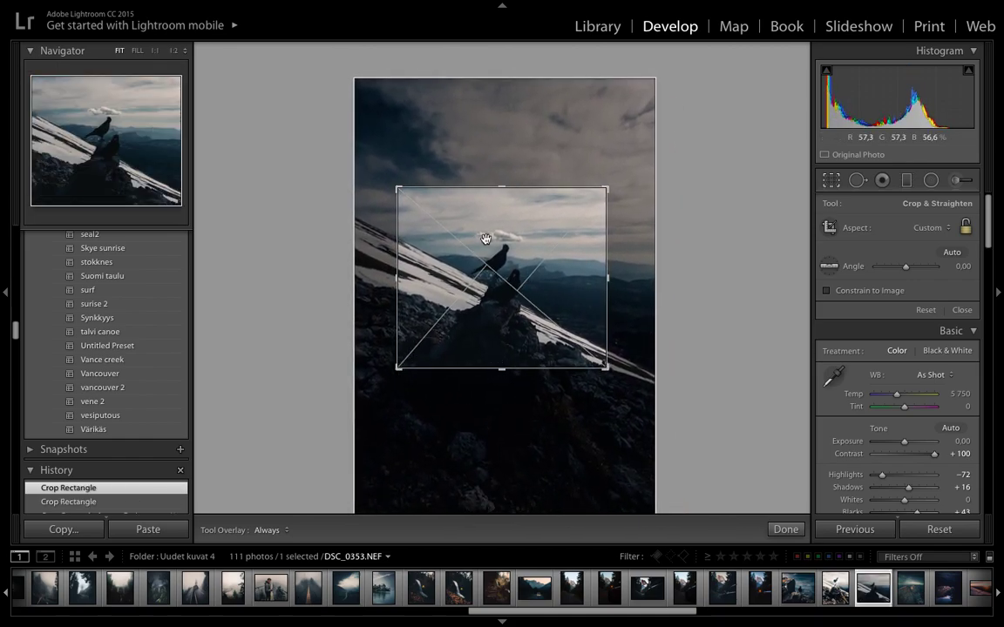
{"action": "key", "text": "Return"}
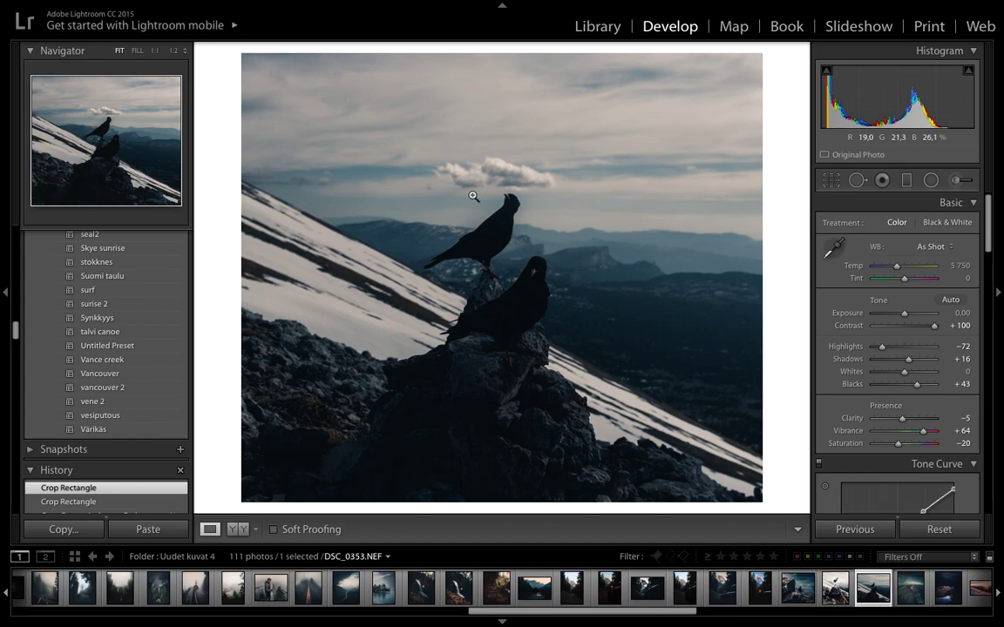
Reopen the crop and nudge the photo slightly upward within the frame, keeping the two birds horizontally centred
{"action": "left_click", "coordinate": [829, 181]}
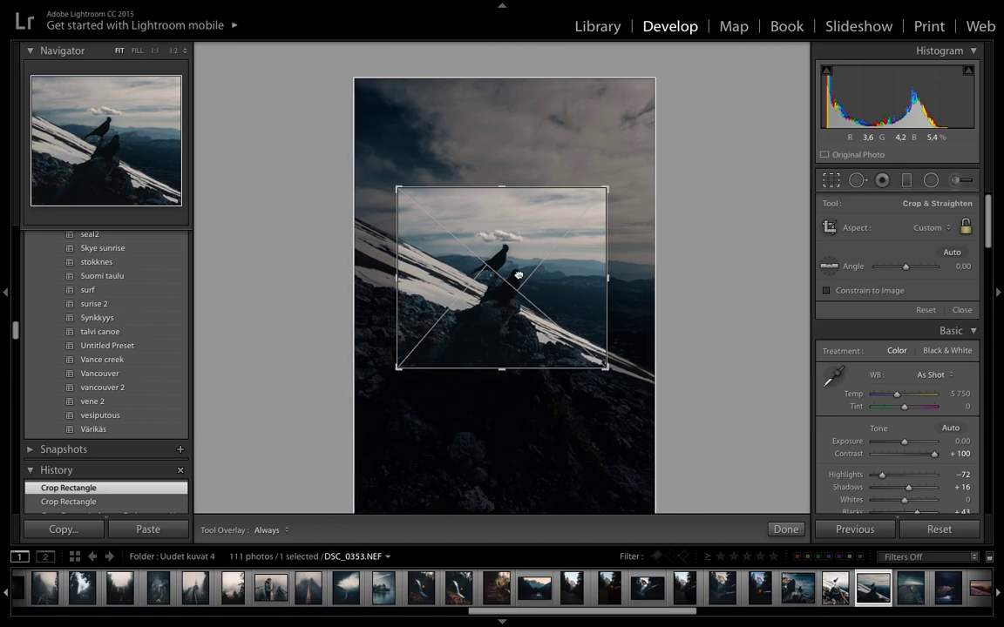
{"action": "left_click_drag", "start_coordinate": [519, 275], "coordinate": [519, 271]}
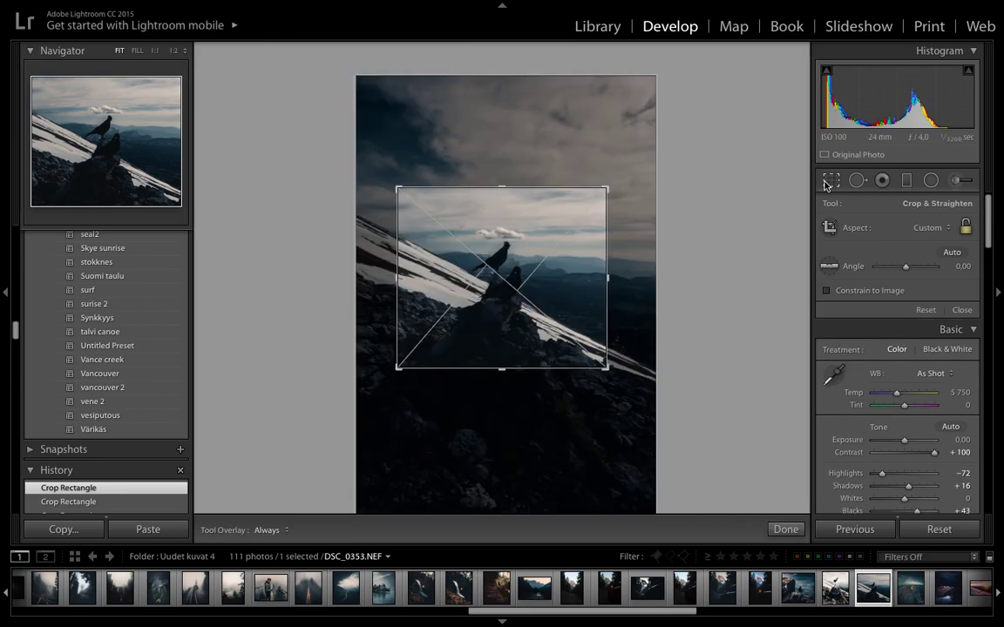
{"action": "left_click_drag", "start_coordinate": [548, 246], "coordinate": [544, 245]}
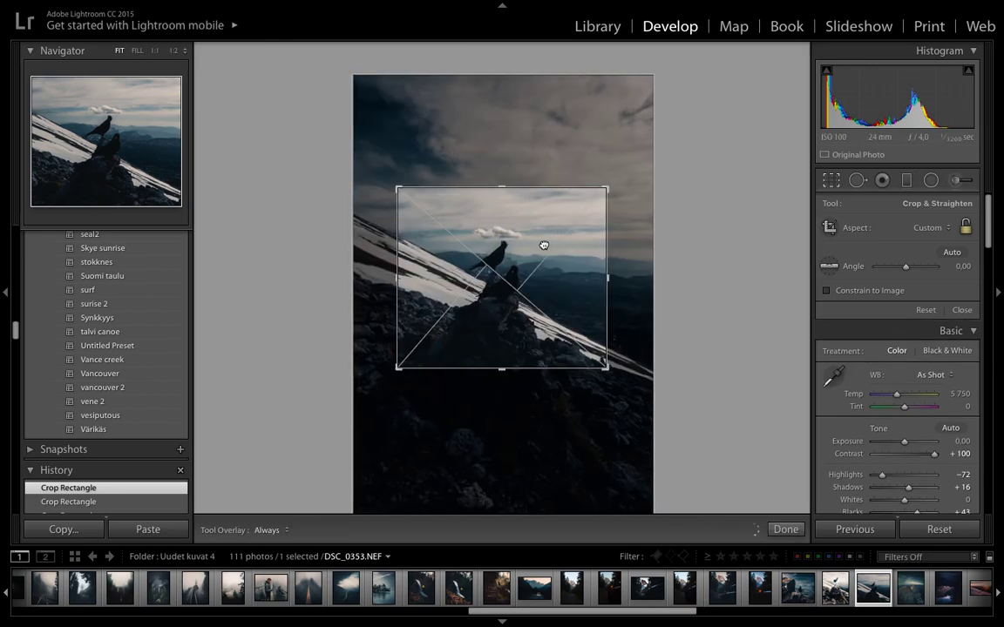
{"action": "key", "text": "Return"}
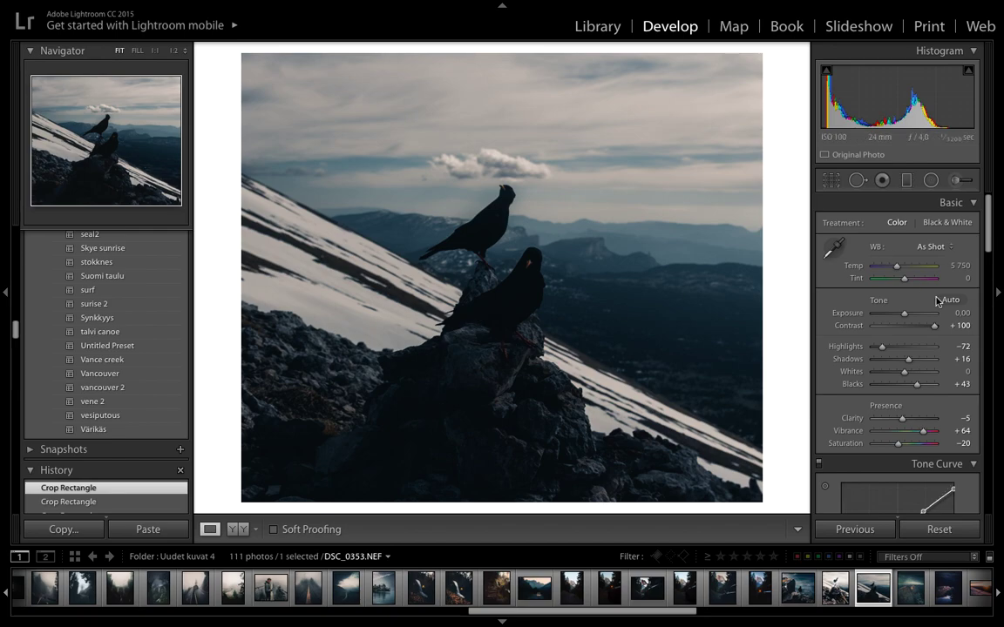
Raise the Shadows of the whole photo to +70
{"action": "left_click_drag", "start_coordinate": [910, 364], "coordinate": [927, 363]}
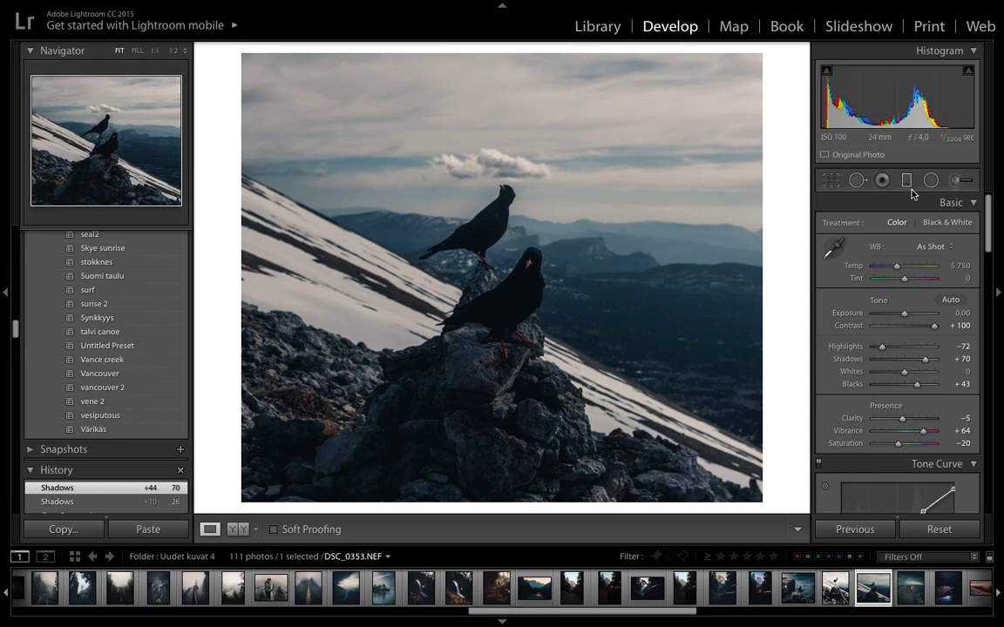
Reset the Adjustment Brush effect, set Exposure to −0.19, Contrast to 12 and Clarity to 60, and ignore the iCloud storage offer
{"action": "left_click", "coordinate": [958, 183]}
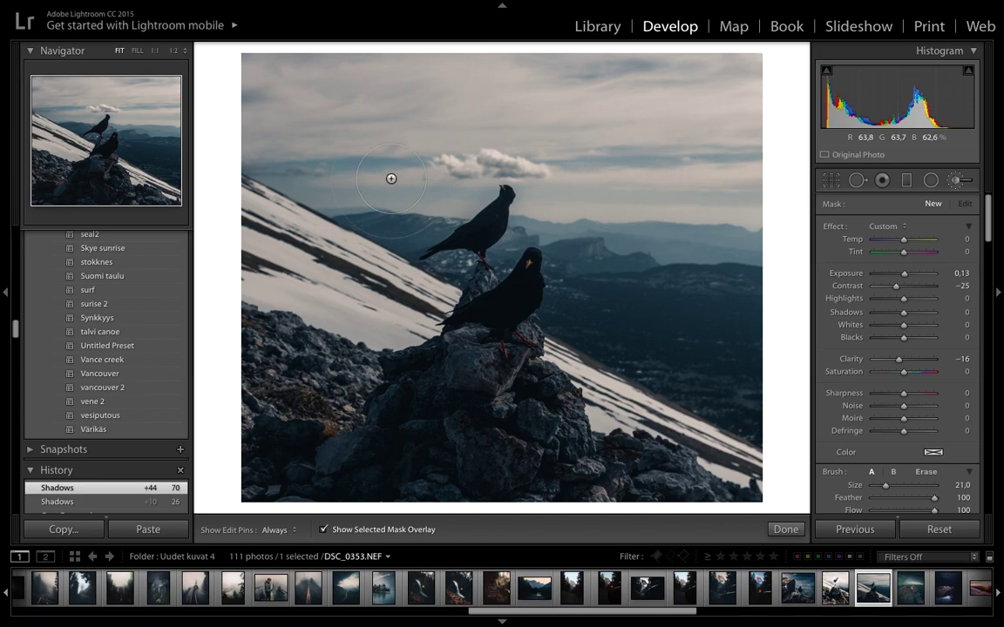
{"action": "double_click", "coordinate": [833, 226]}
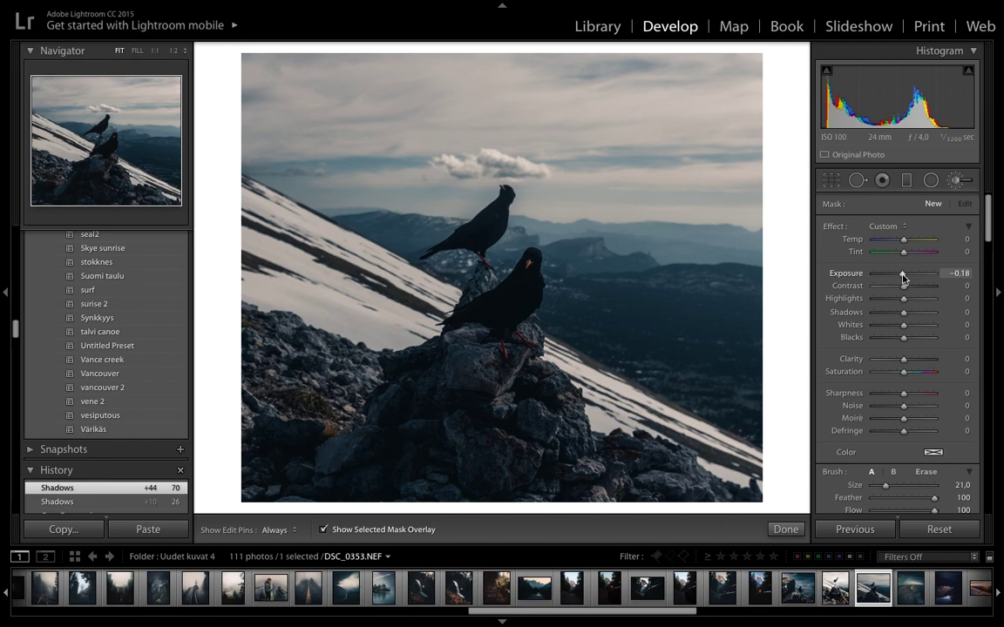
{"action": "left_click_drag", "start_coordinate": [901, 277], "coordinate": [901, 278]}
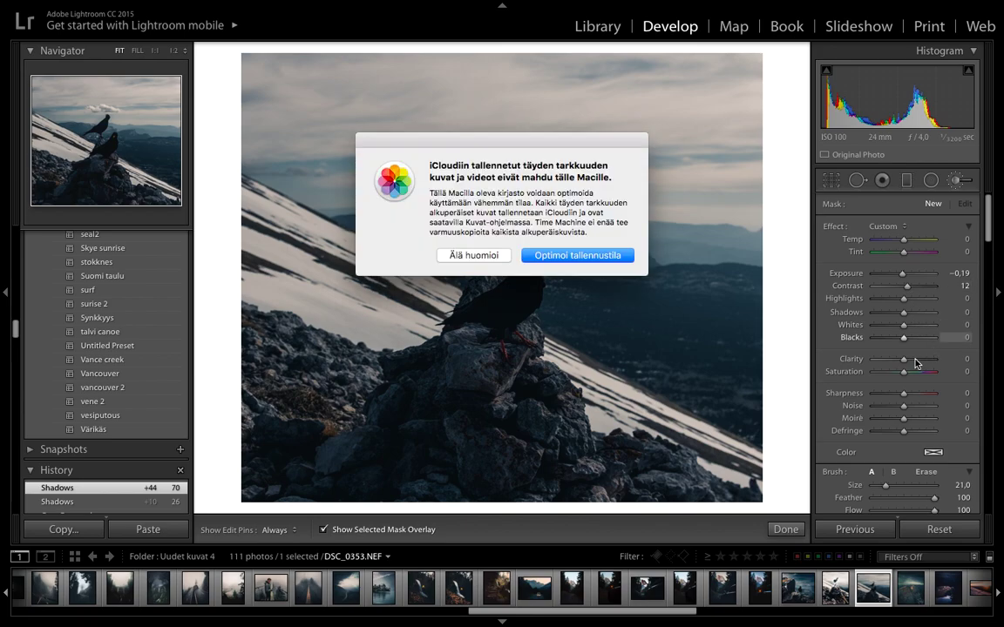
{"action": "left_click", "coordinate": [473, 254]}
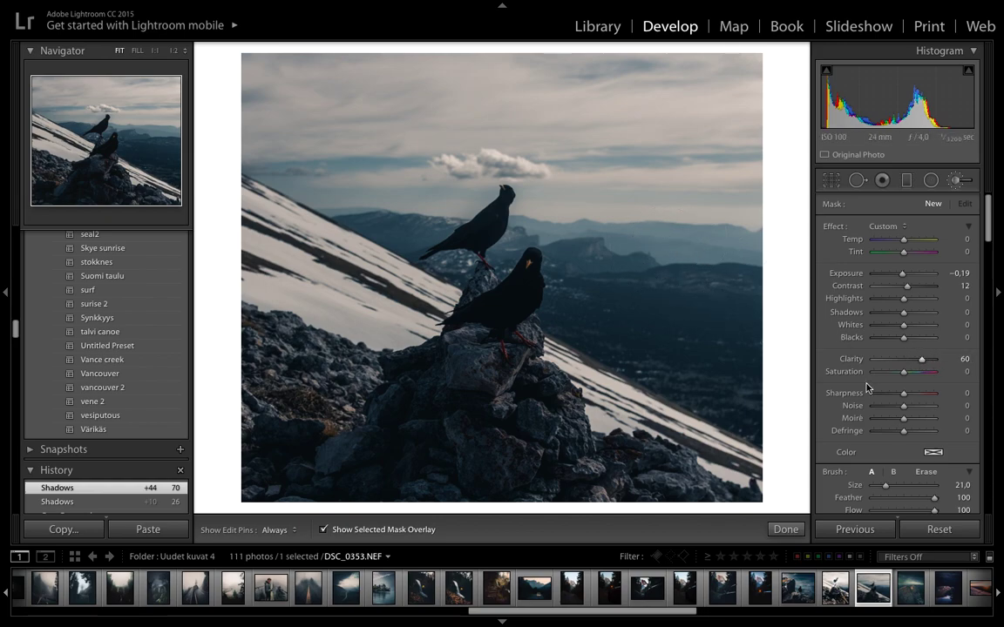
Paint the brush adjustment across the upper sky from edge to edge with brush size 21, and turn off the mask overlay
{"action": "scroll", "coordinate": [867, 388], "scroll_direction": "down", "scroll_amount": 5}
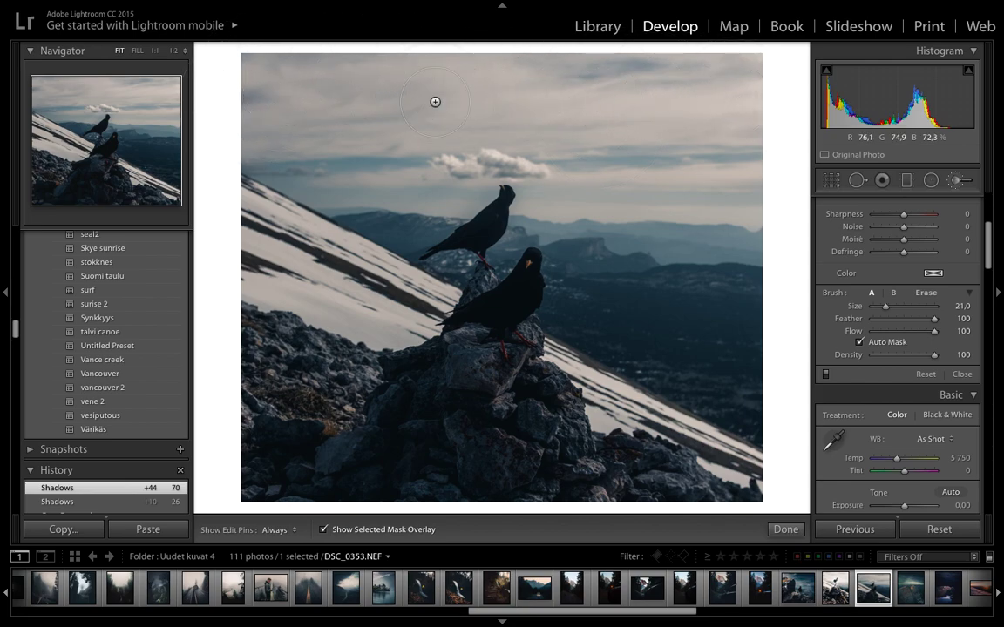
{"action": "left_click_drag", "start_coordinate": [261, 75], "coordinate": [346, 72]}
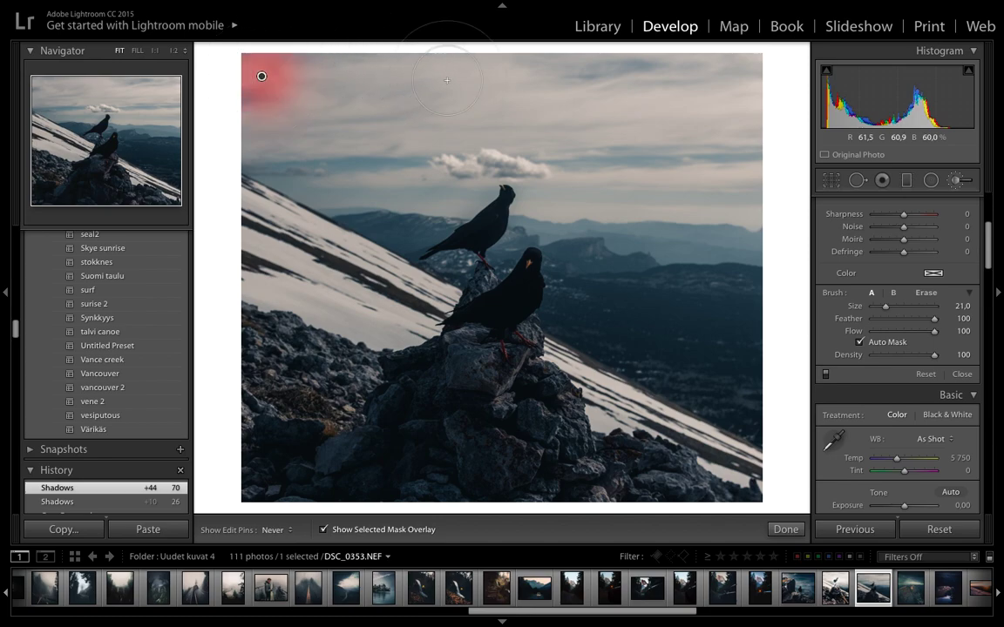
{"action": "left_click_drag", "start_coordinate": [590, 78], "coordinate": [590, 77]}
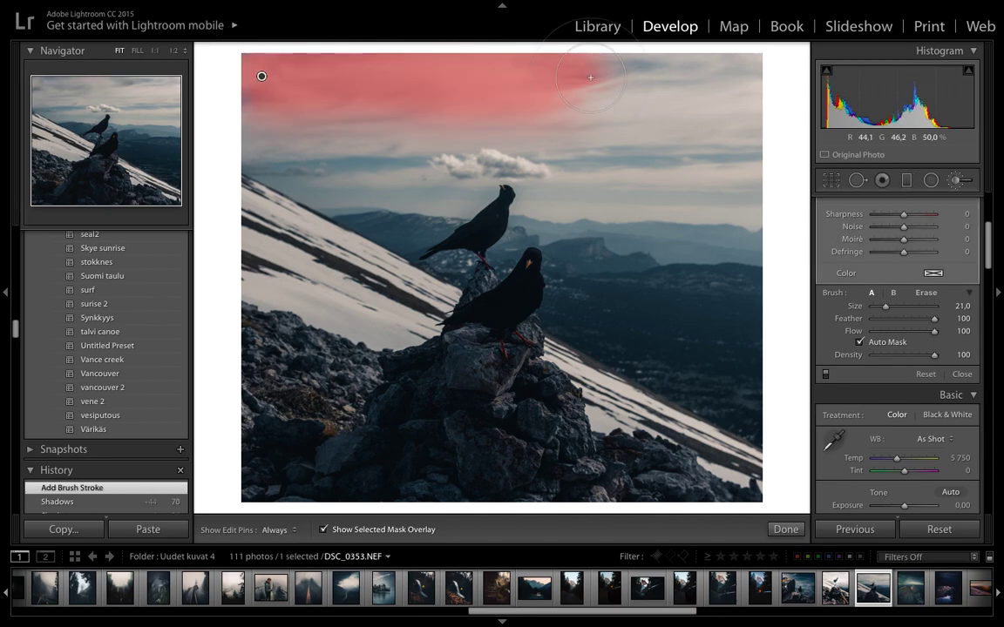
{"action": "key", "text": "o"}
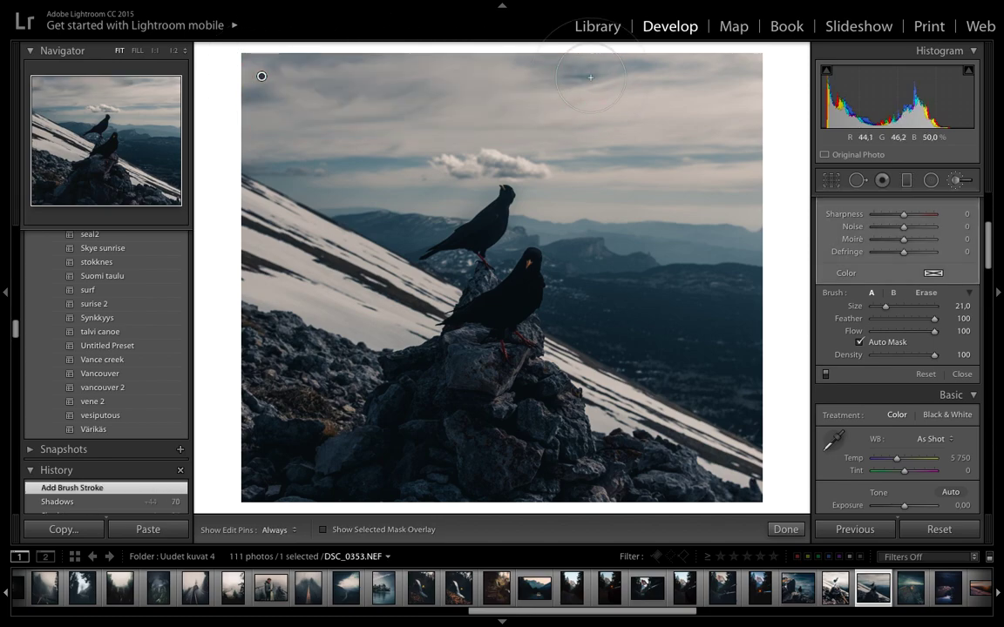
{"action": "key", "text": "h"}
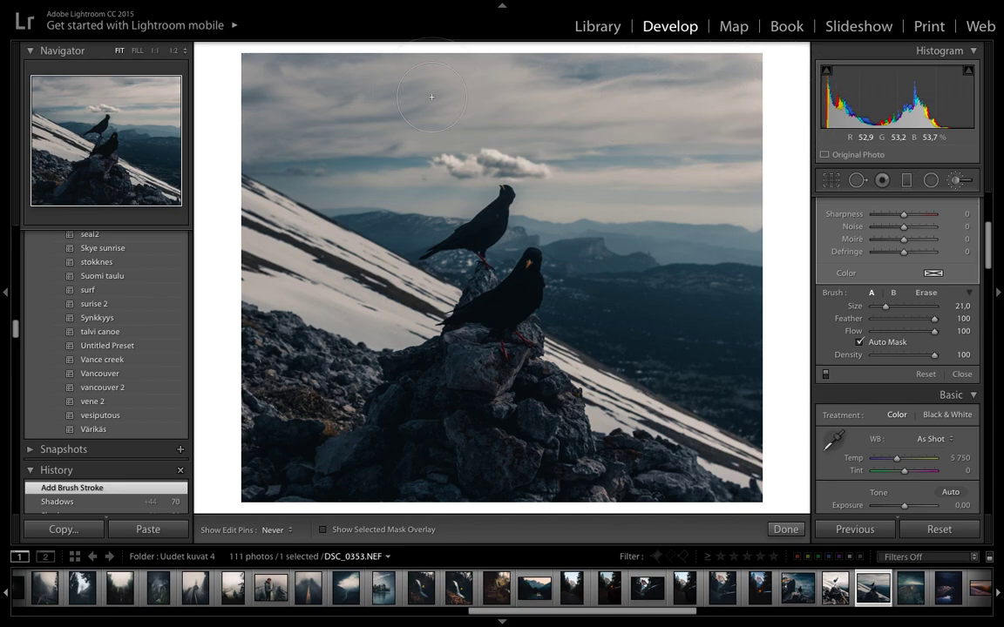
{"action": "left_click_drag", "start_coordinate": [662, 87], "coordinate": [688, 91]}
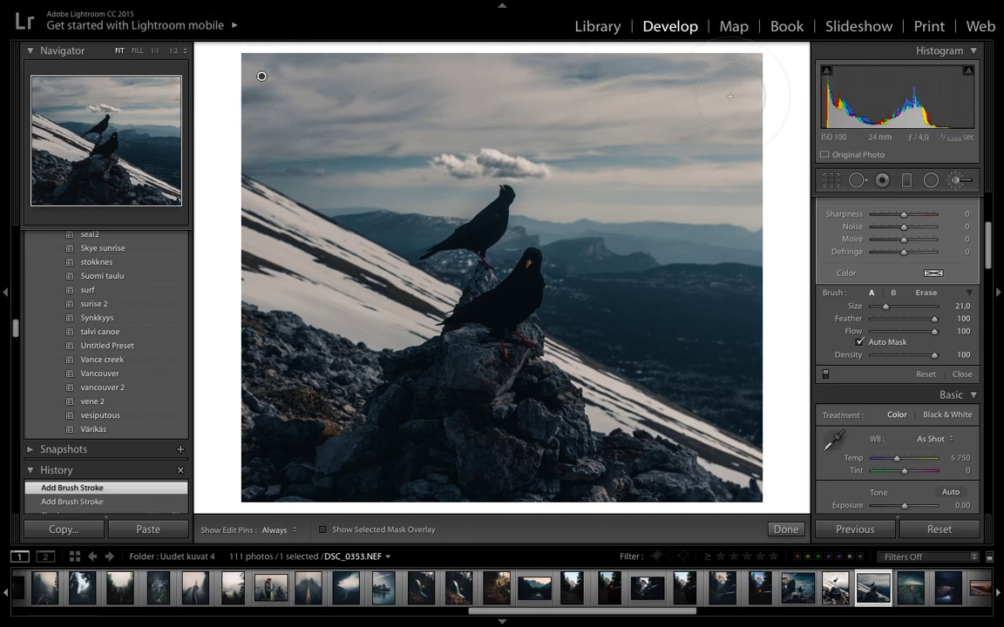
Set the sky brush adjustment's Exposure to −0.41 and Clarity to 75, and finish with the Adjustment Brush
{"action": "scroll", "coordinate": [902, 221], "scroll_direction": "up", "scroll_amount": 5}
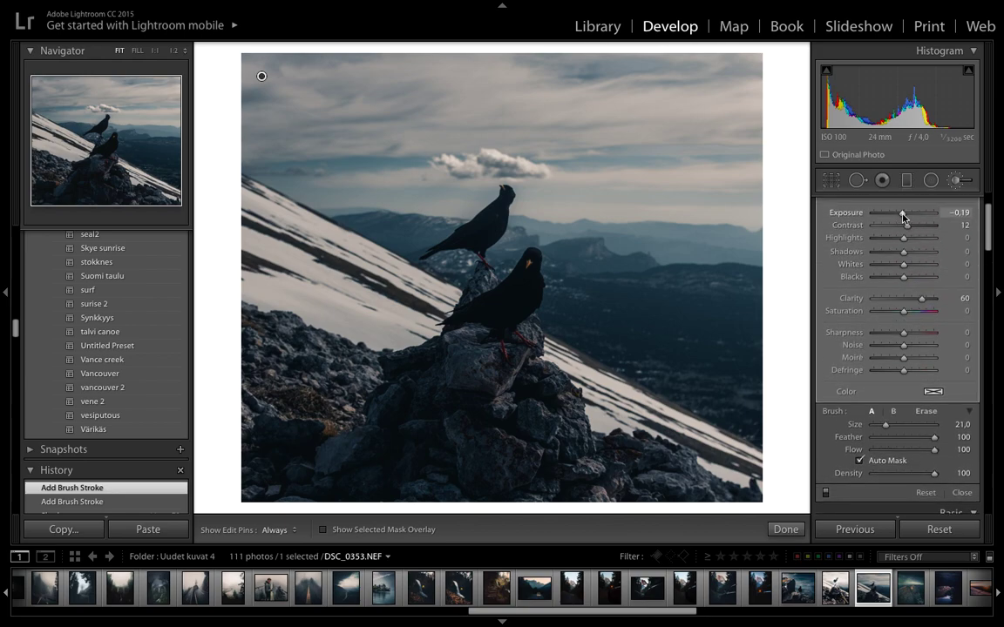
{"action": "left_click_drag", "start_coordinate": [902, 216], "coordinate": [900, 216]}
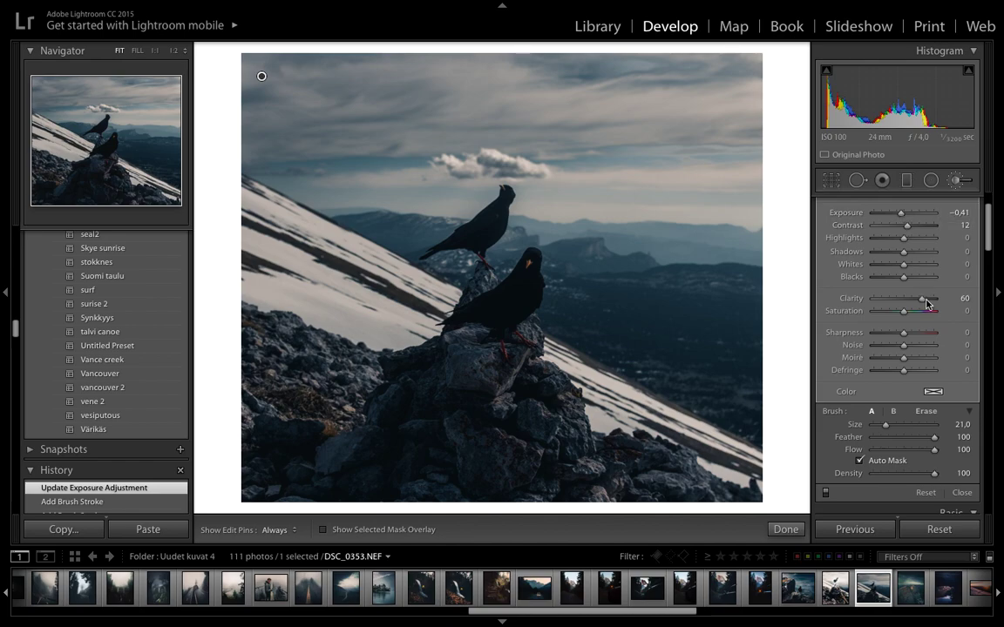
{"action": "left_click_drag", "start_coordinate": [927, 298], "coordinate": [926, 301]}
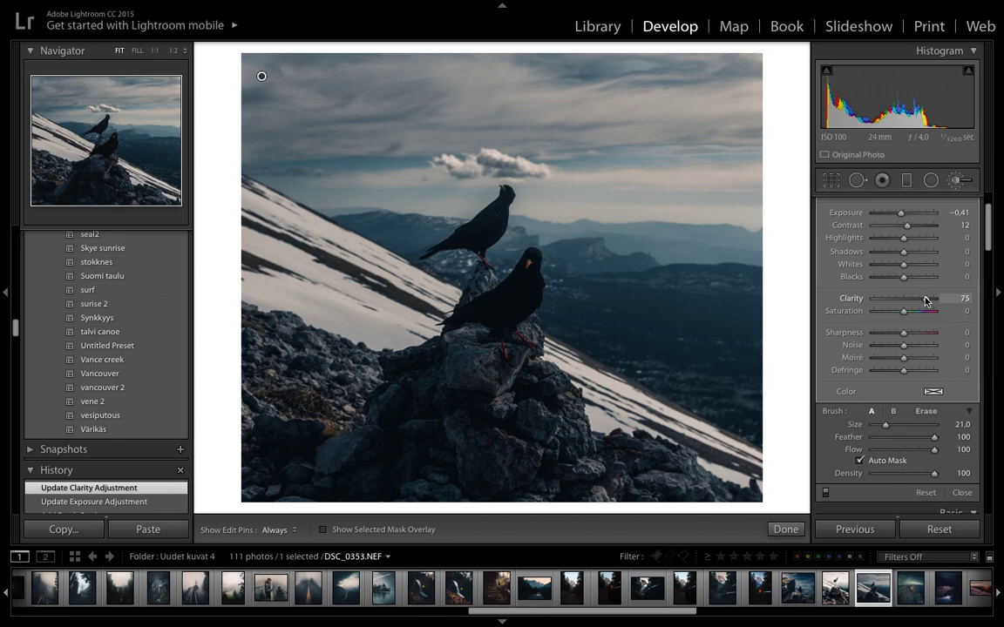
{"action": "key", "text": "Return"}
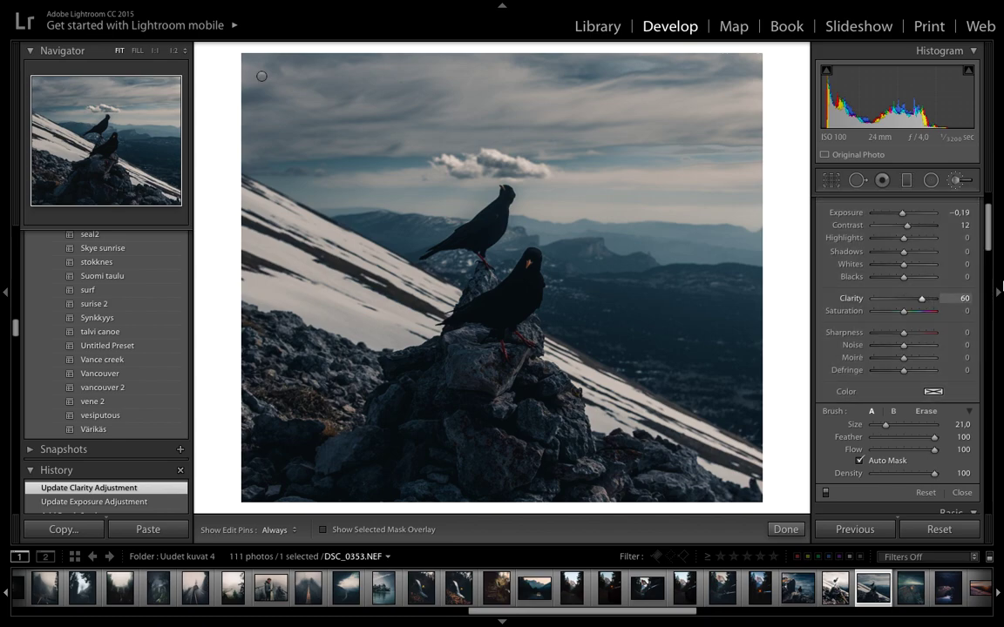
{"action": "left_click", "coordinate": [955, 180]}
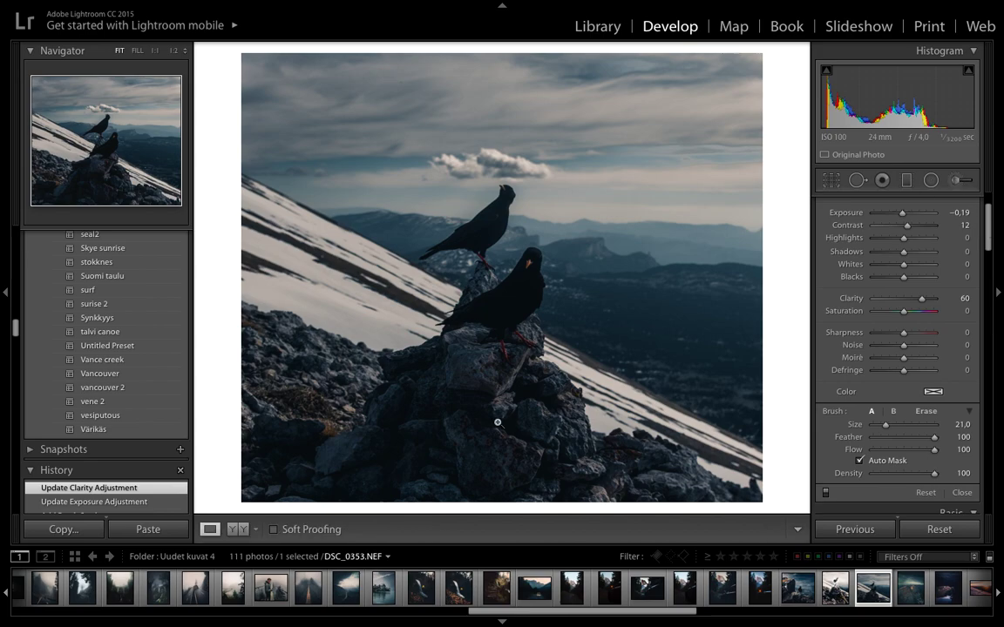
Start a new Adjustment Brush mask, reset its effect, and set Exposure to 0.72, Contrast to 5 and Clarity to 49
{"action": "left_click", "coordinate": [955, 181]}
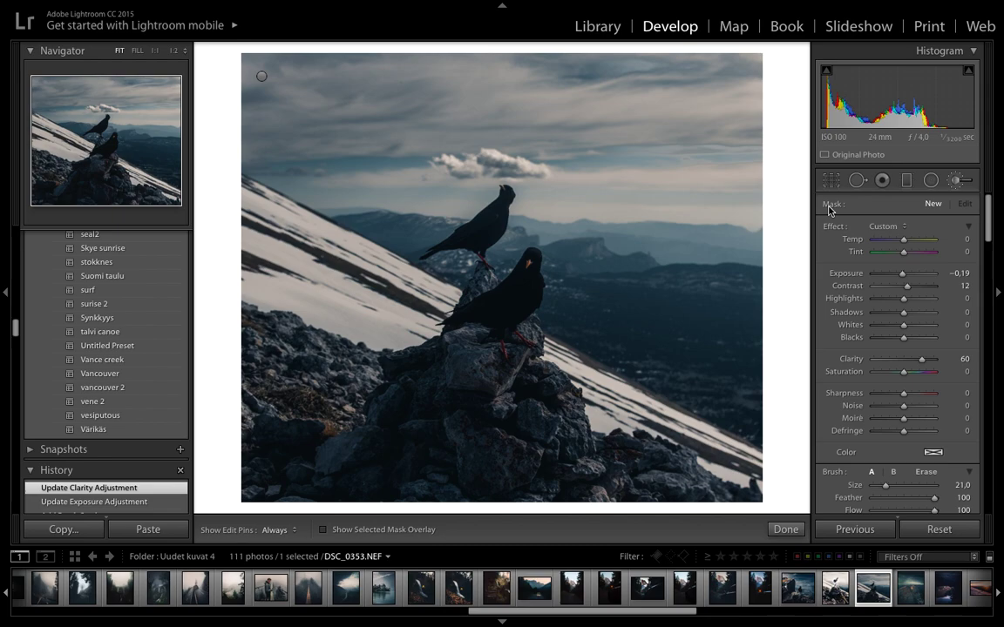
{"action": "scroll", "coordinate": [928, 432], "scroll_direction": "down", "scroll_amount": 3}
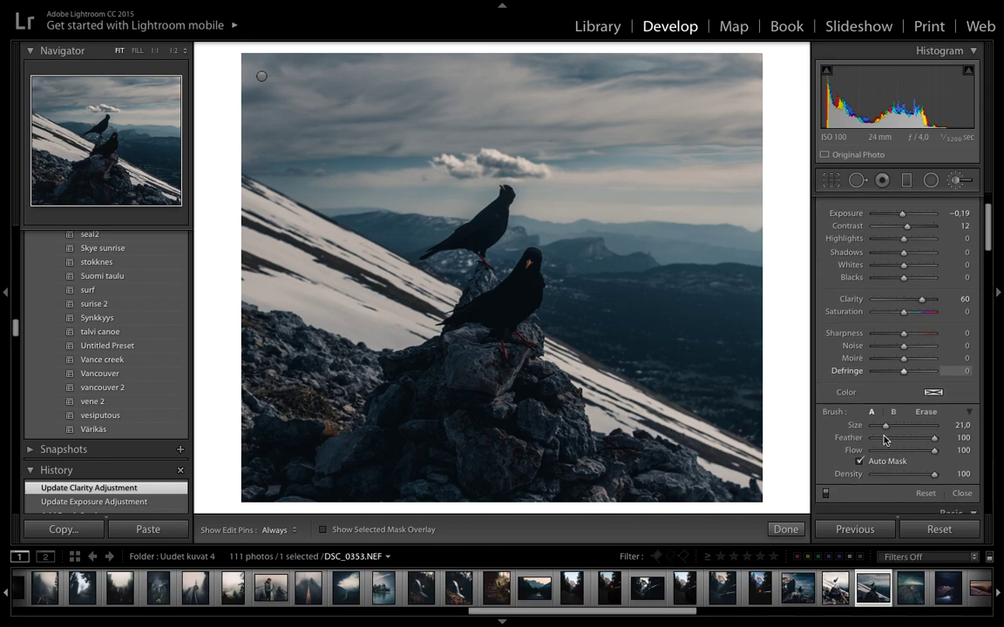
{"action": "scroll", "coordinate": [859, 464], "scroll_direction": "up", "scroll_amount": 3}
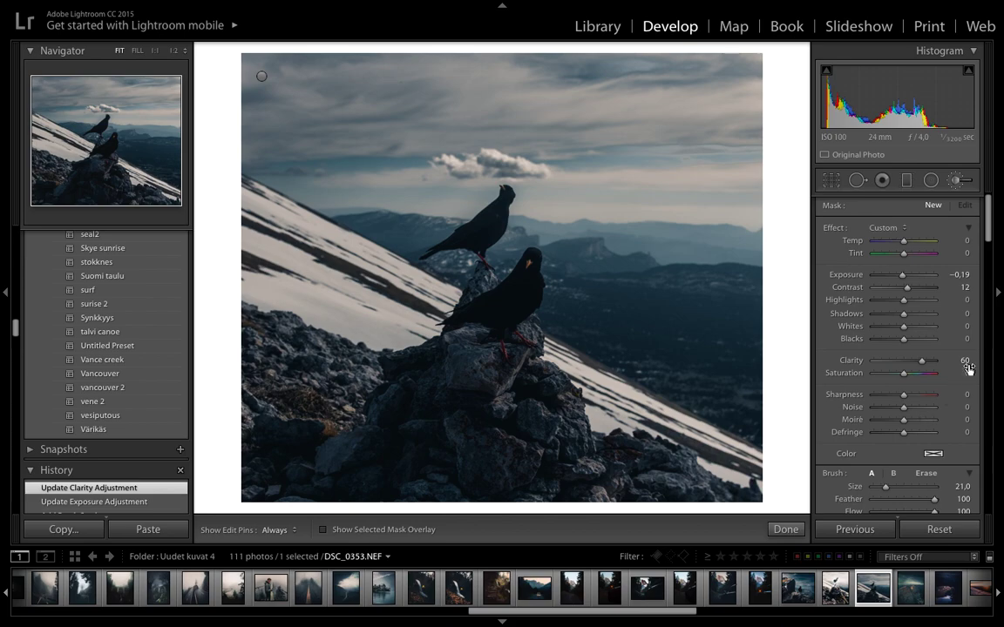
{"action": "double_click", "coordinate": [836, 228]}
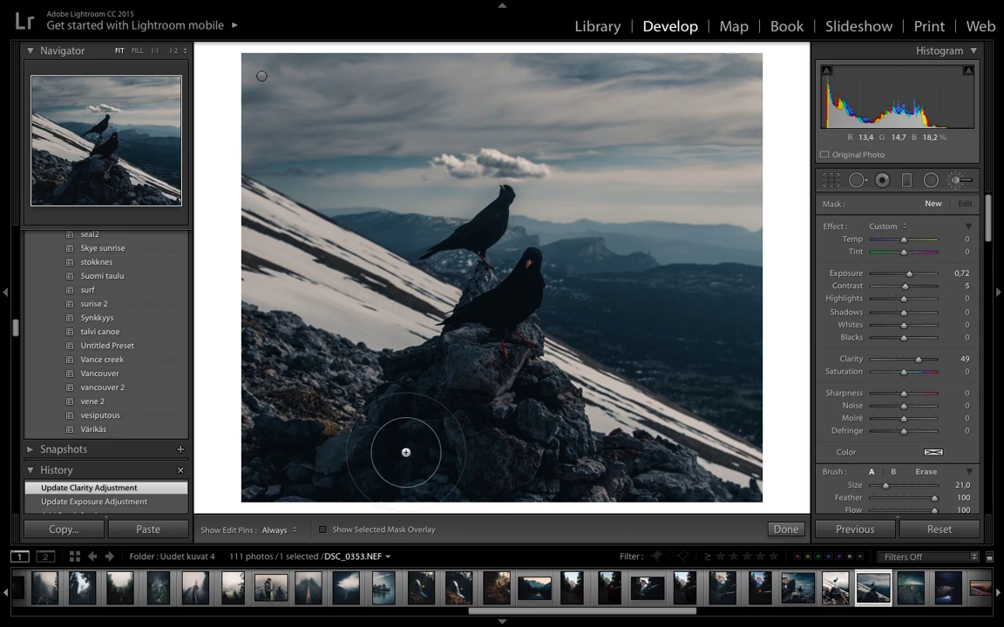
Paint the brightening brush adjustment over the foreground rocks up to the boulder beneath the birds, starting with brush size 21
{"action": "key", "text": "h"}
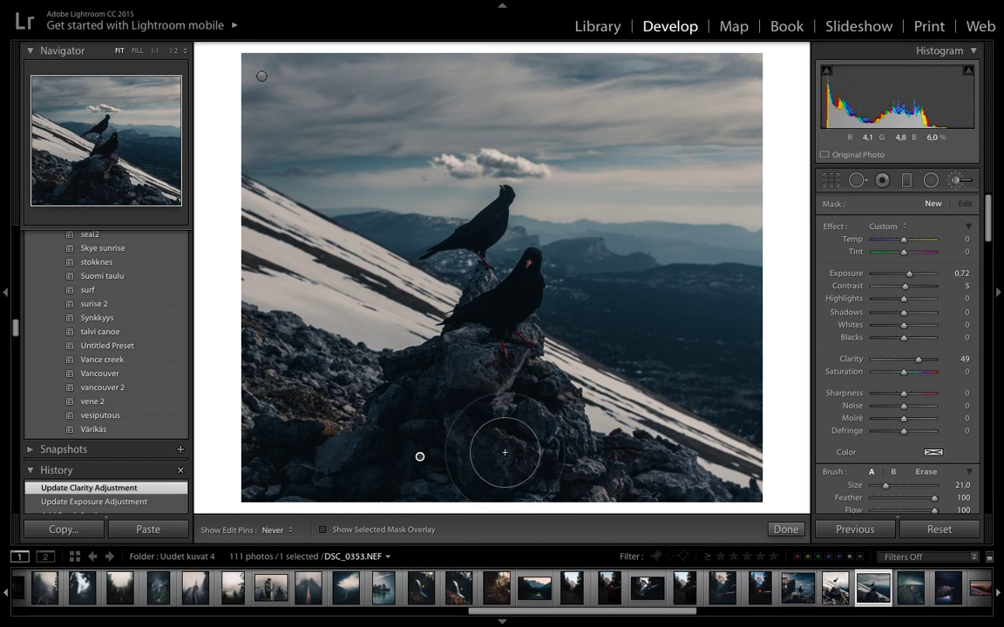
{"action": "mouse_move", "coordinate": [485, 393]}
{"action": "left_mouse_down"}
{"action": "mouse_move", "coordinate": [496, 420]}
{"action": "mouse_move", "coordinate": [485, 370]}
{"action": "mouse_move", "coordinate": [486, 379]}
{"action": "mouse_move", "coordinate": [413, 453]}
{"action": "mouse_move", "coordinate": [375, 474]}
{"action": "mouse_move", "coordinate": [322, 480]}
{"action": "mouse_move", "coordinate": [250, 458]}
{"action": "mouse_move", "coordinate": [364, 491]}
{"action": "mouse_move", "coordinate": [520, 494]}
{"action": "mouse_move", "coordinate": [670, 518]}
{"action": "mouse_move", "coordinate": [504, 437]}
{"action": "mouse_move", "coordinate": [466, 390]}
{"action": "mouse_move", "coordinate": [431, 401]}
{"action": "mouse_move", "coordinate": [445, 379]}
{"action": "mouse_move", "coordinate": [425, 398]}
{"action": "mouse_move", "coordinate": [440, 376]}
{"action": "left_mouse_up"}
{"action": "key", "text": "h"}
{"action": "mouse_move", "coordinate": [495, 328]}
{"action": "left_mouse_down"}
{"action": "mouse_move", "coordinate": [471, 305]}
{"action": "mouse_move", "coordinate": [480, 294]}
{"action": "left_mouse_up"}
Reduce the brush size to 7, paint the narrow rock under the upper bird's feet, and finish with the Adjustment Brush
{"action": "key", "text": "bracketleft"}
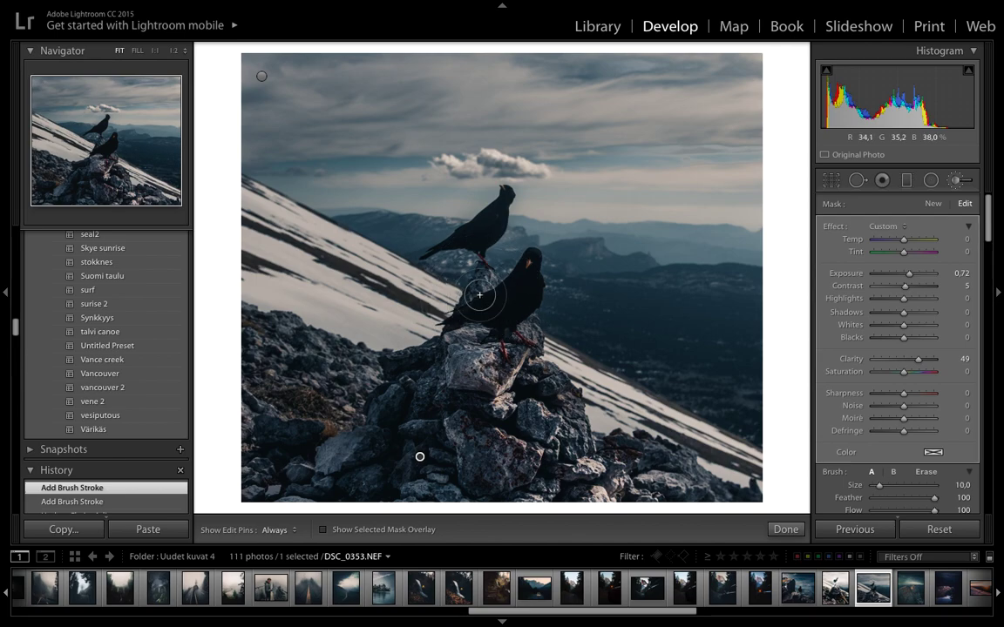
{"action": "key", "text": "bracketleft"}
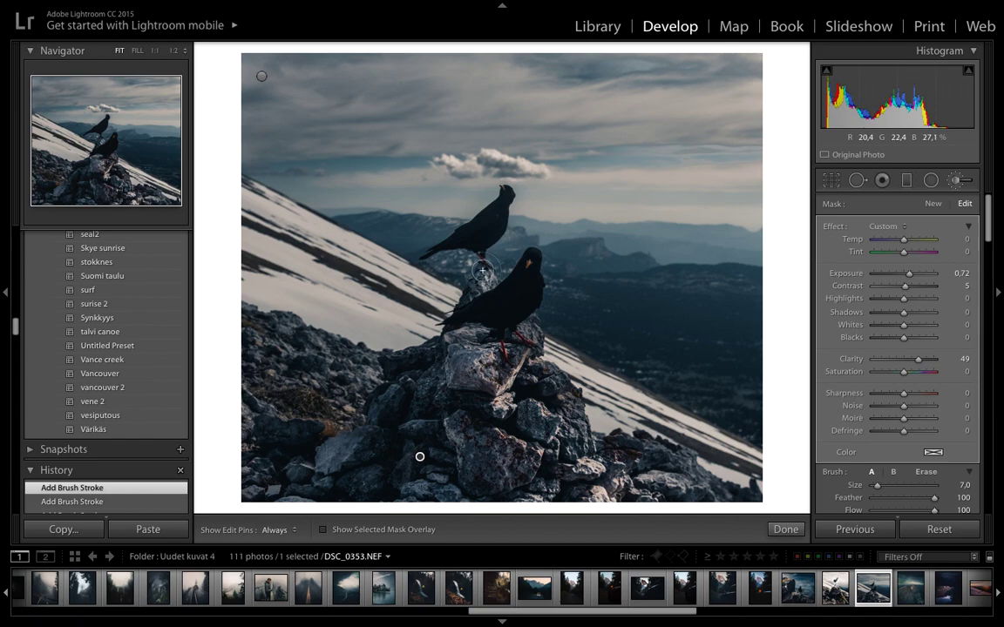
{"action": "key", "text": "h"}
{"action": "key", "text": "h"}
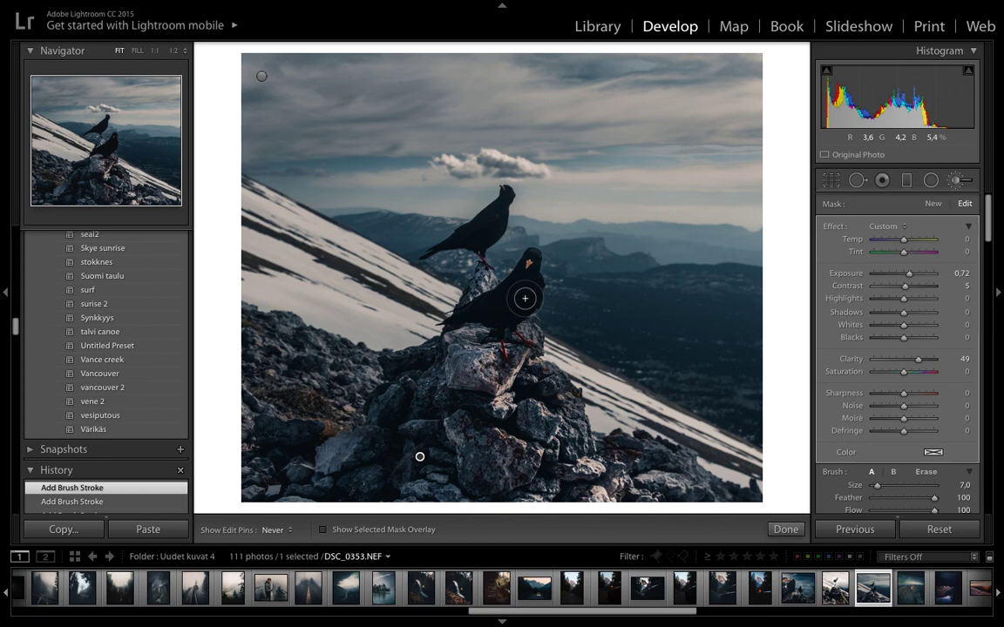
{"action": "key", "text": "h"}
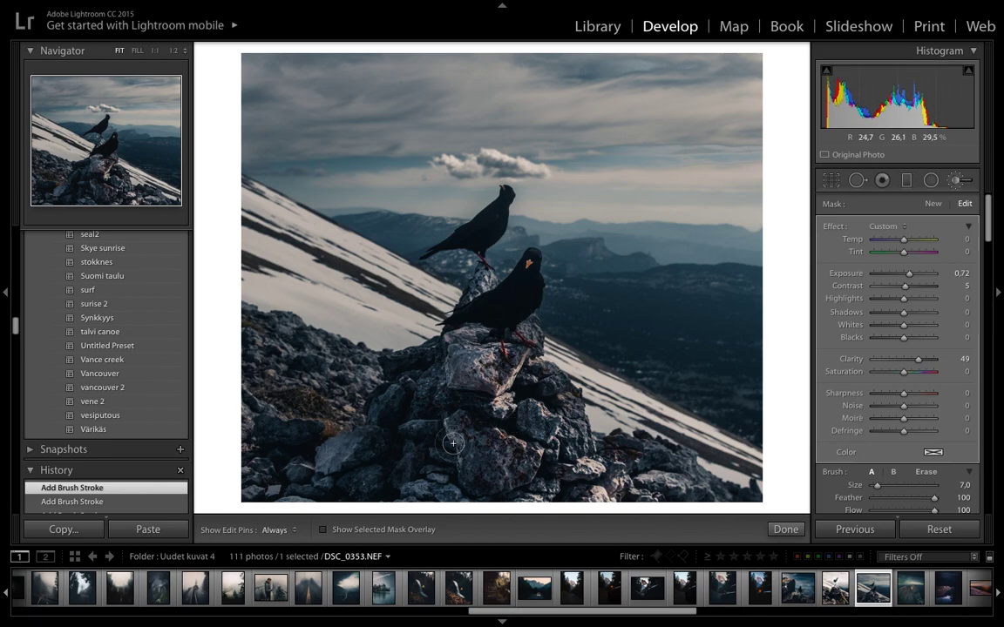
{"action": "left_click", "coordinate": [785, 530]}
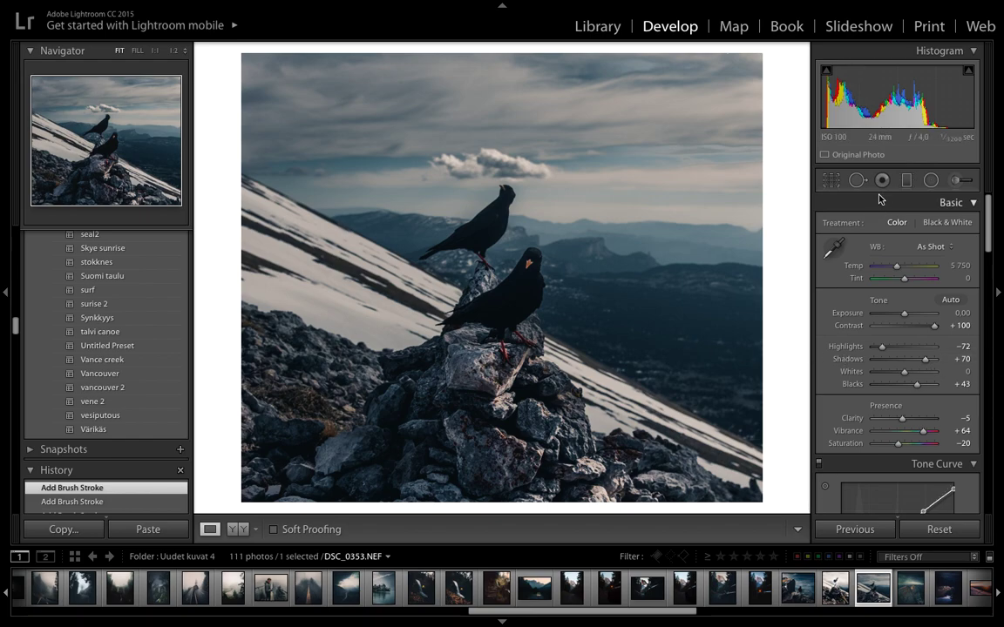
Draw a slightly tilted graduated filter upward from the foreground rocks to the lower bird's feet and reset its effect
{"action": "key", "text": "m"}
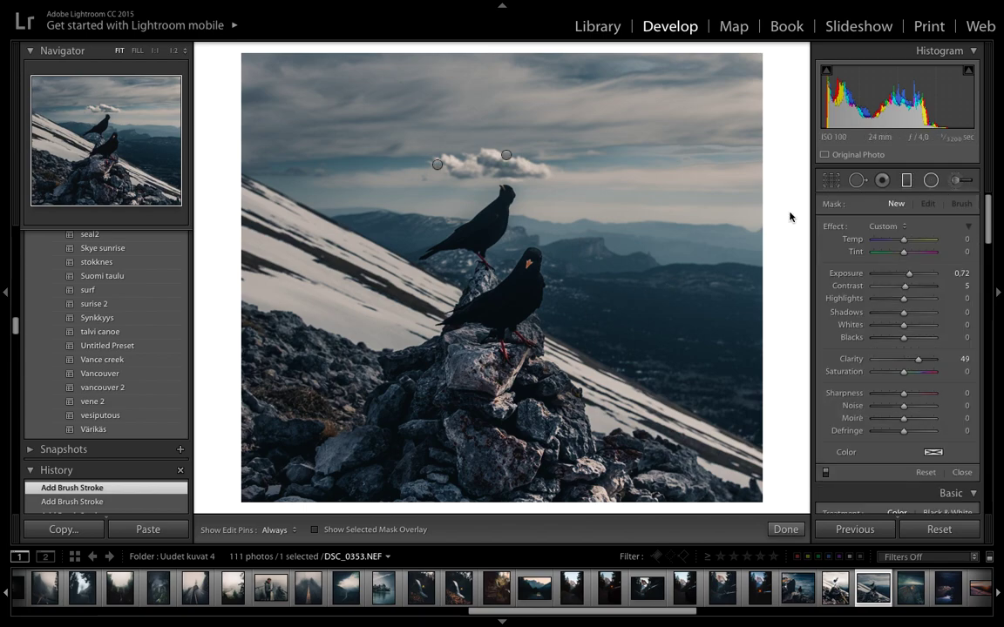
{"action": "left_click_drag", "start_coordinate": [492, 455], "coordinate": [518, 337]}
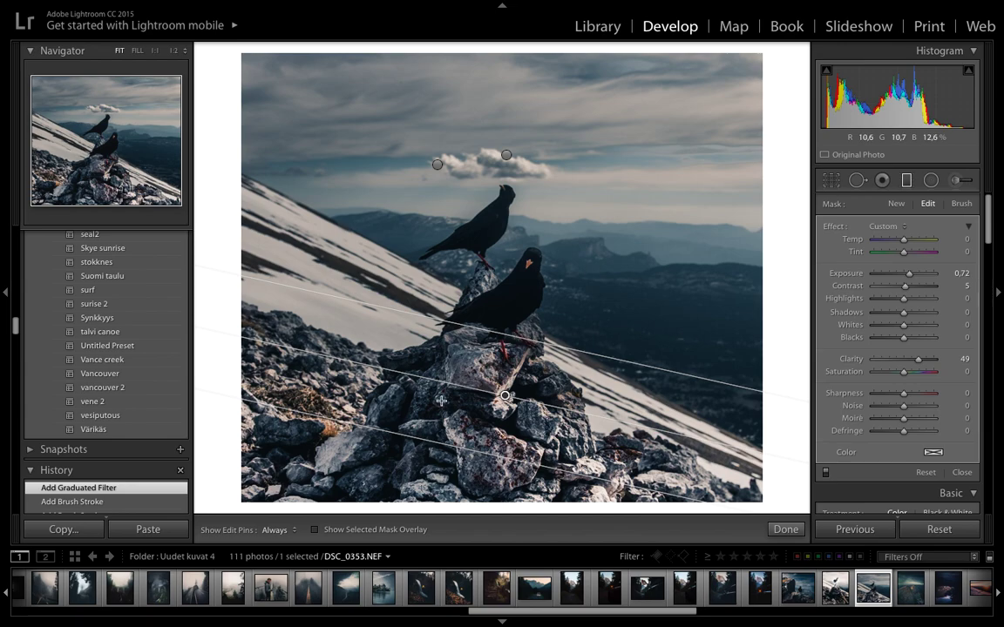
{"action": "double_click", "coordinate": [834, 227]}
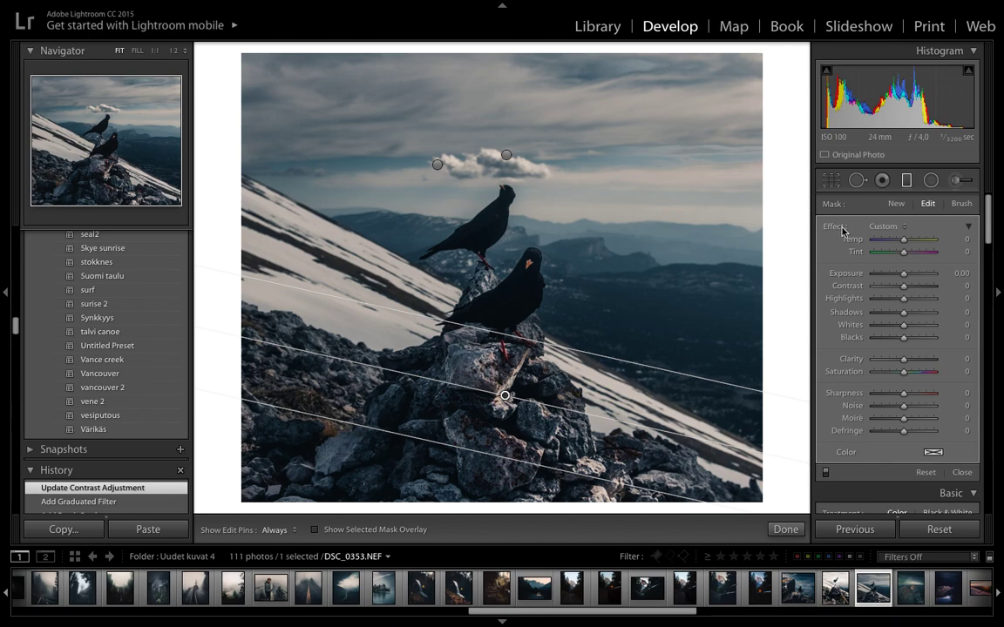
Set the rock filter's Exposure to −0.29, Contrast to 30 and Clarity to 32, and finish with the Graduated Filter
{"action": "left_click_drag", "start_coordinate": [902, 278], "coordinate": [900, 277]}
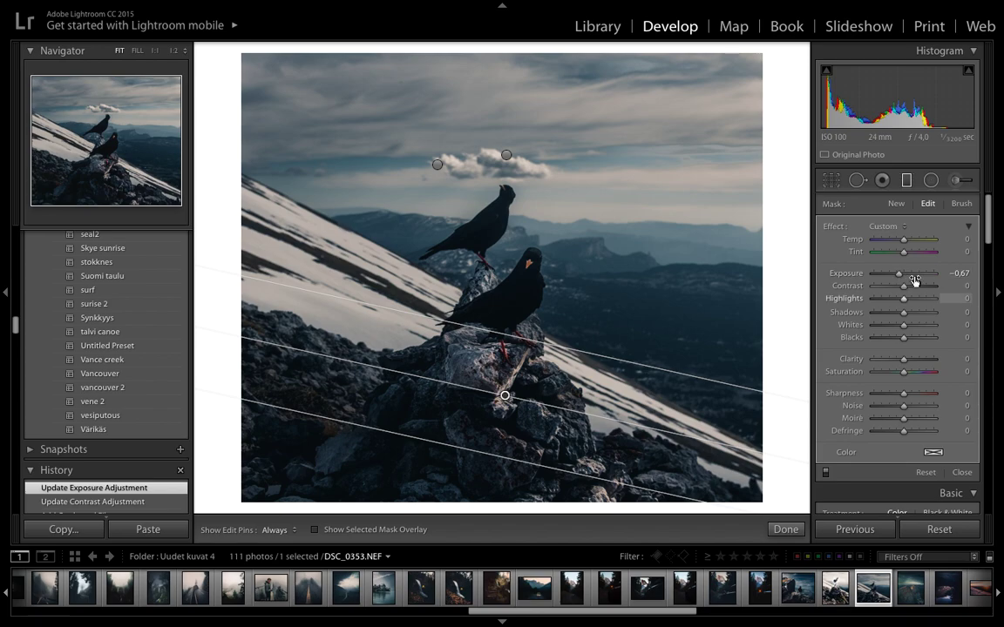
{"action": "left_click_drag", "start_coordinate": [899, 277], "coordinate": [903, 278]}
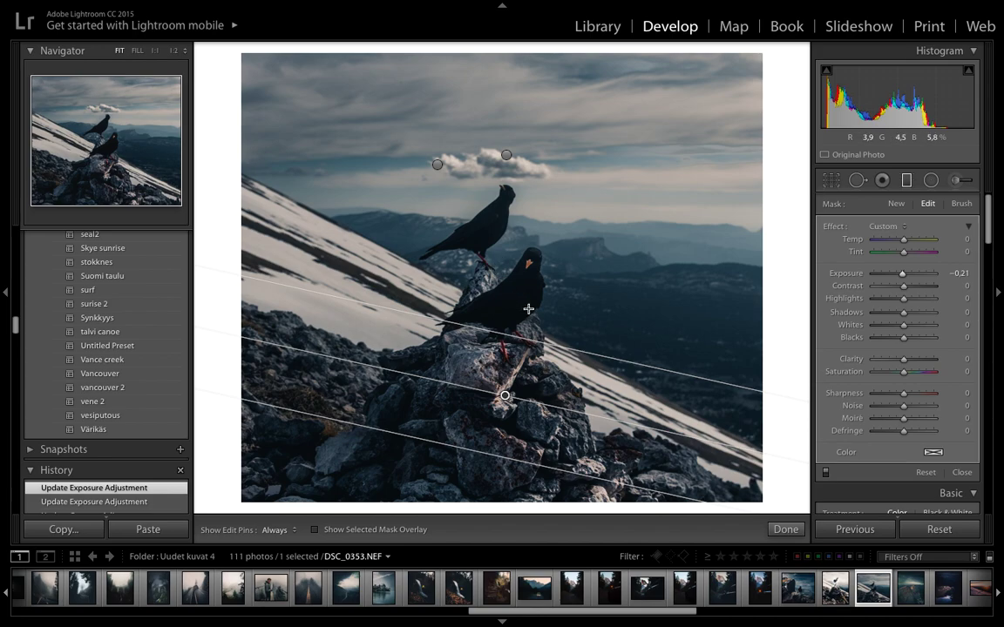
{"action": "left_click_drag", "start_coordinate": [907, 287], "coordinate": [909, 291]}
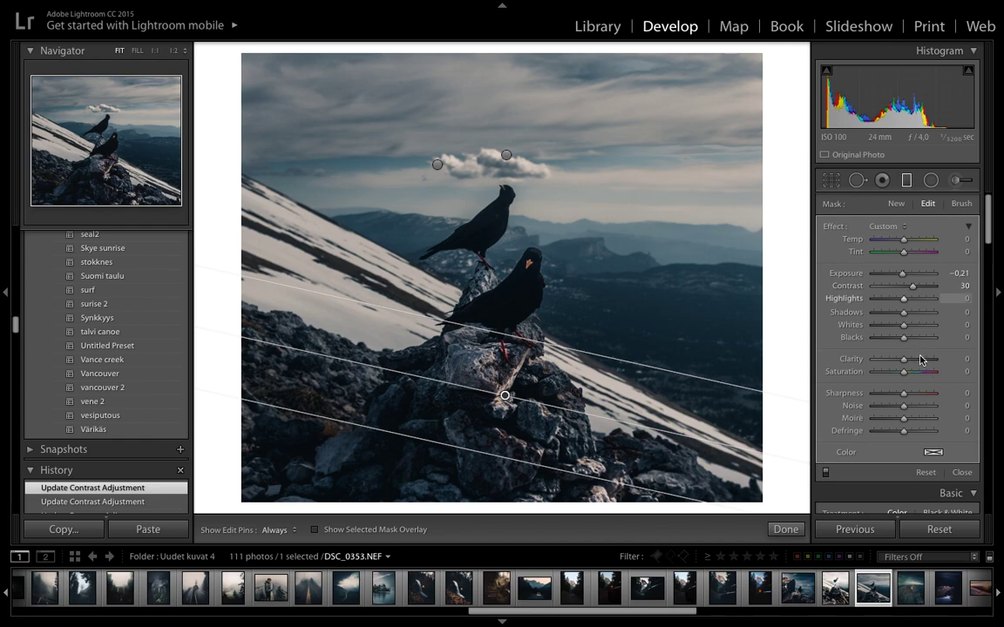
{"action": "left_click_drag", "start_coordinate": [921, 362], "coordinate": [914, 362]}
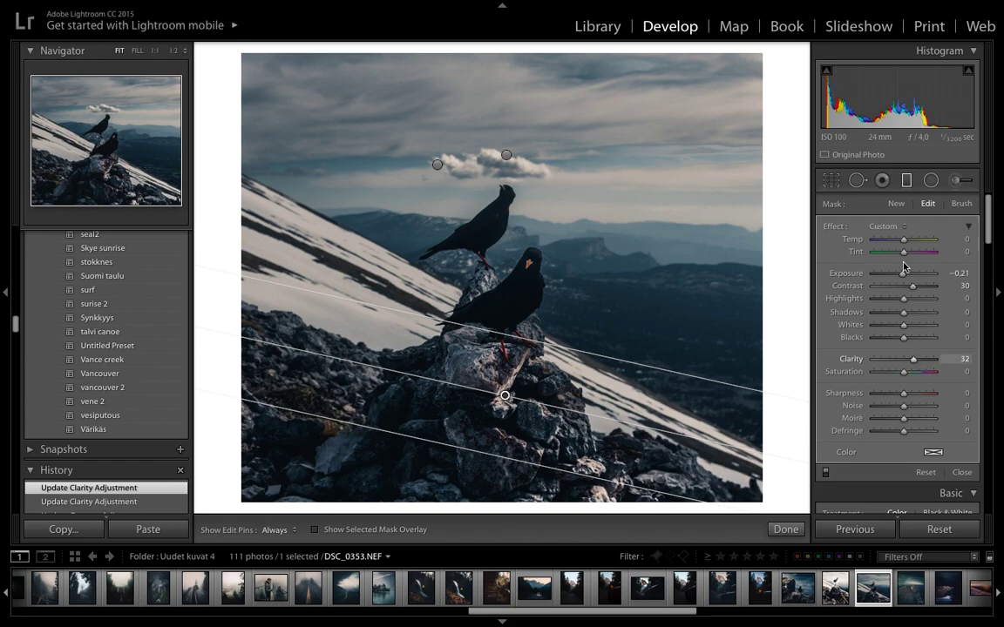
{"action": "left_click_drag", "start_coordinate": [902, 277], "coordinate": [905, 277]}
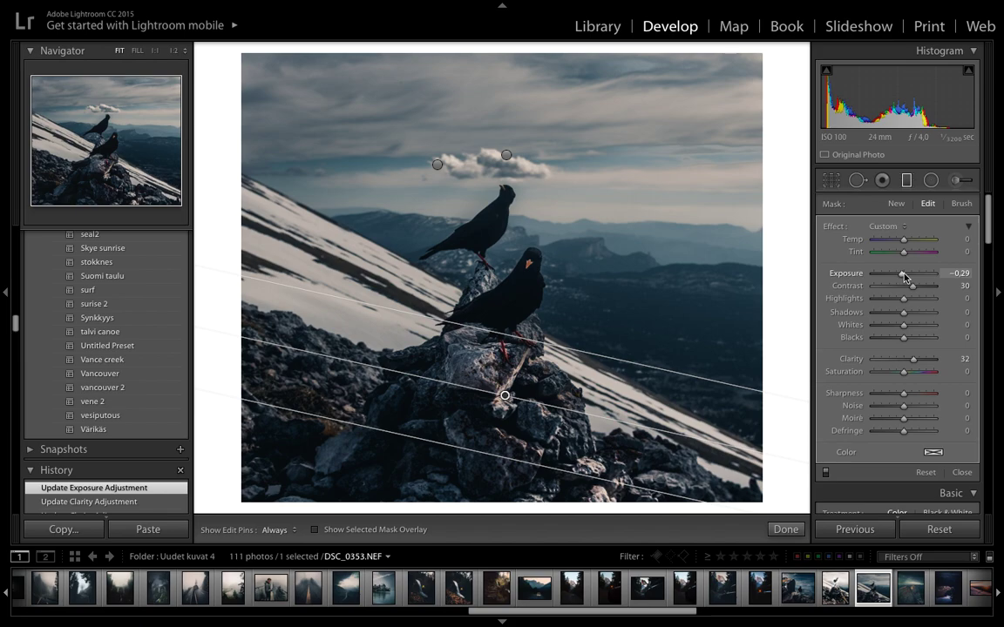
{"action": "left_click", "coordinate": [787, 530]}
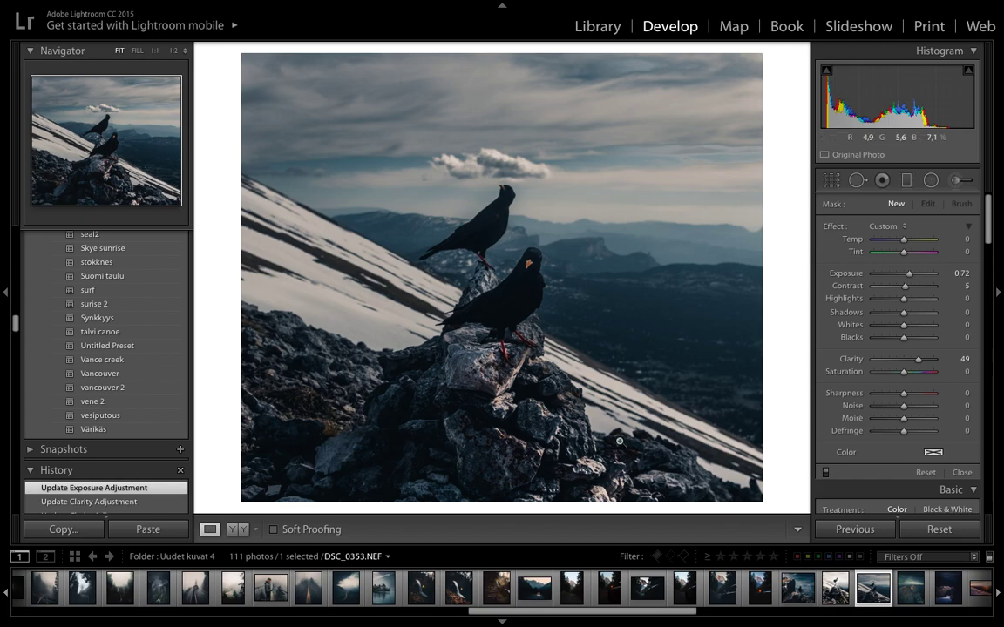
Draw a new horizontal graduated filter downward across the sky, from above the small cloud to just below the upper bird's head
{"action": "key", "text": "m"}
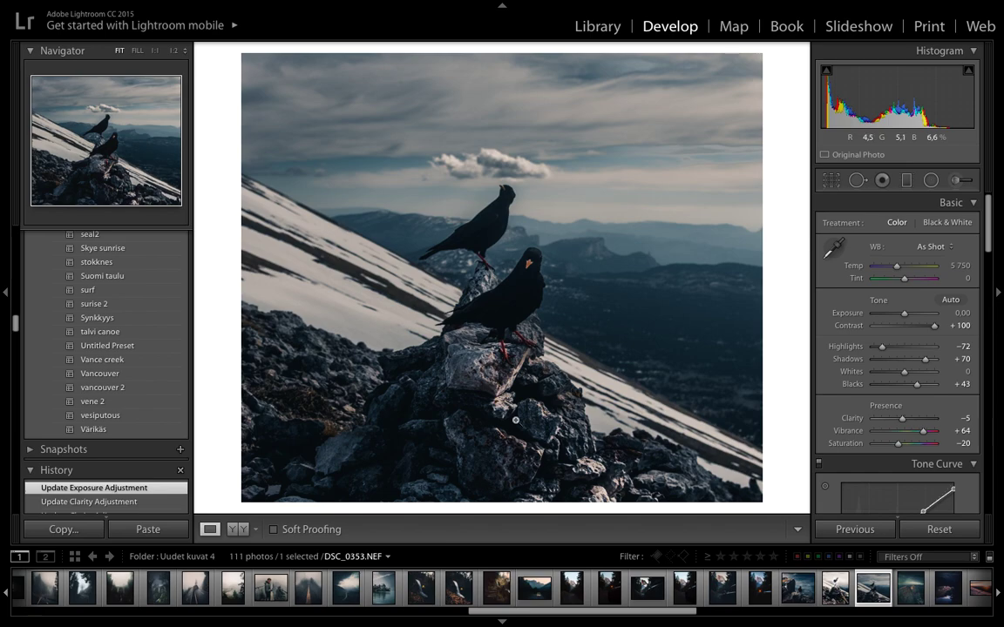
{"action": "left_click", "coordinate": [904, 182]}
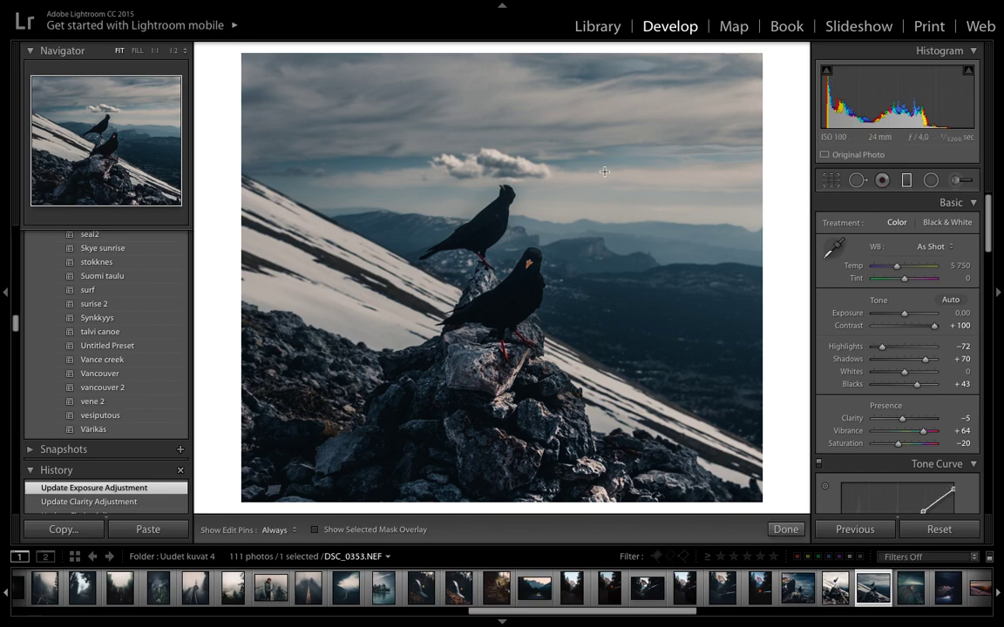
{"action": "left_click_drag", "start_coordinate": [502, 97], "coordinate": [501, 106]}
{"action": "left_click_drag", "start_coordinate": [504, 155], "coordinate": [502, 201]}
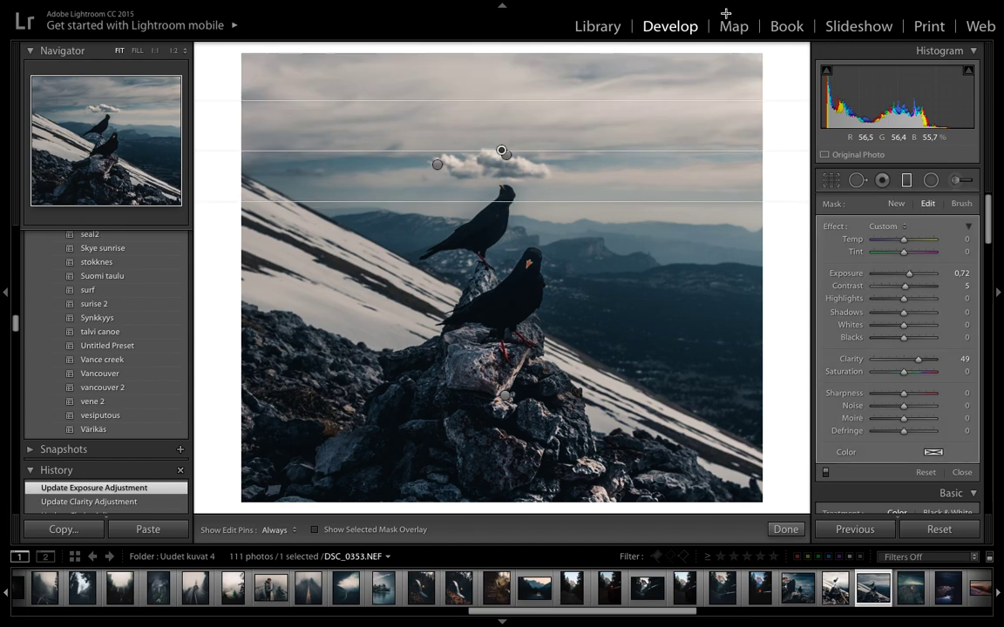
Set the sky filter's Exposure to −0.54, Contrast to 29 and Clarity to 39, then narrow its gradient and recentre it near the small cloud
{"action": "left_click", "coordinate": [900, 276]}
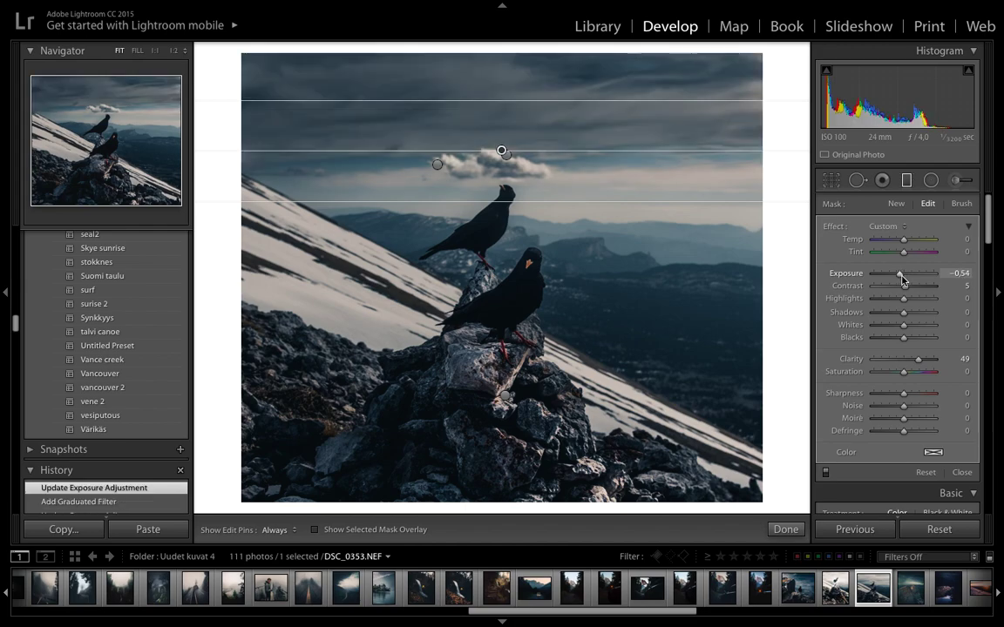
{"action": "left_click", "coordinate": [911, 286]}
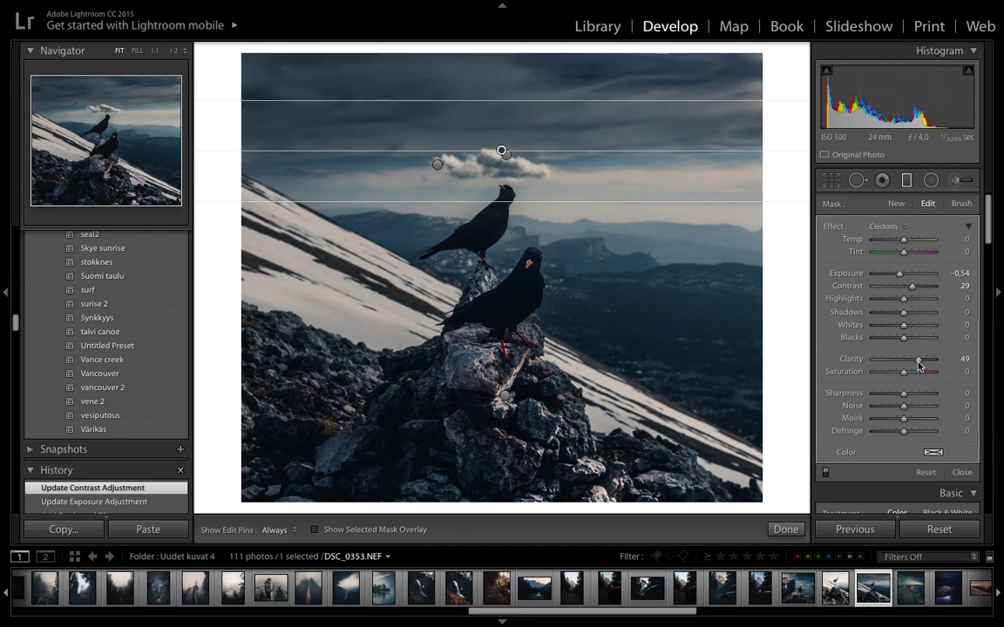
{"action": "left_click_drag", "start_coordinate": [916, 364], "coordinate": [915, 364]}
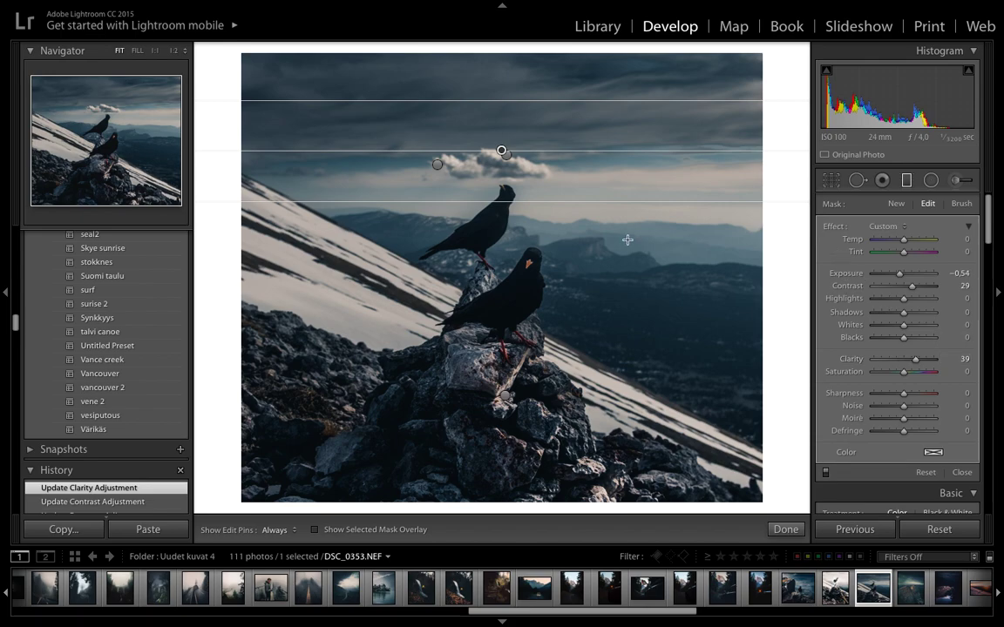
{"action": "left_click_drag", "start_coordinate": [571, 198], "coordinate": [570, 169]}
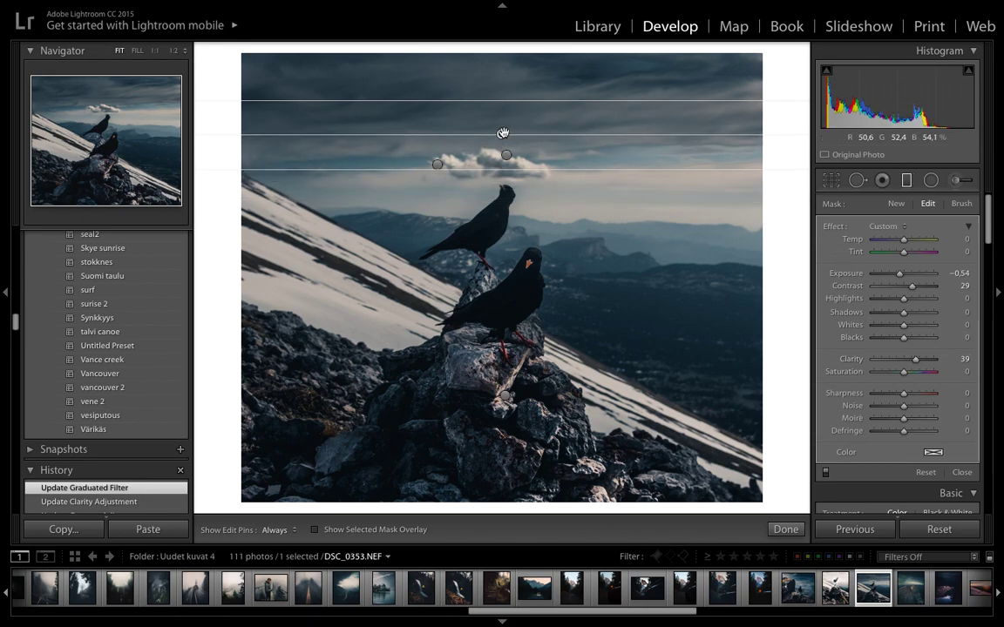
{"action": "left_click_drag", "start_coordinate": [501, 134], "coordinate": [503, 149]}
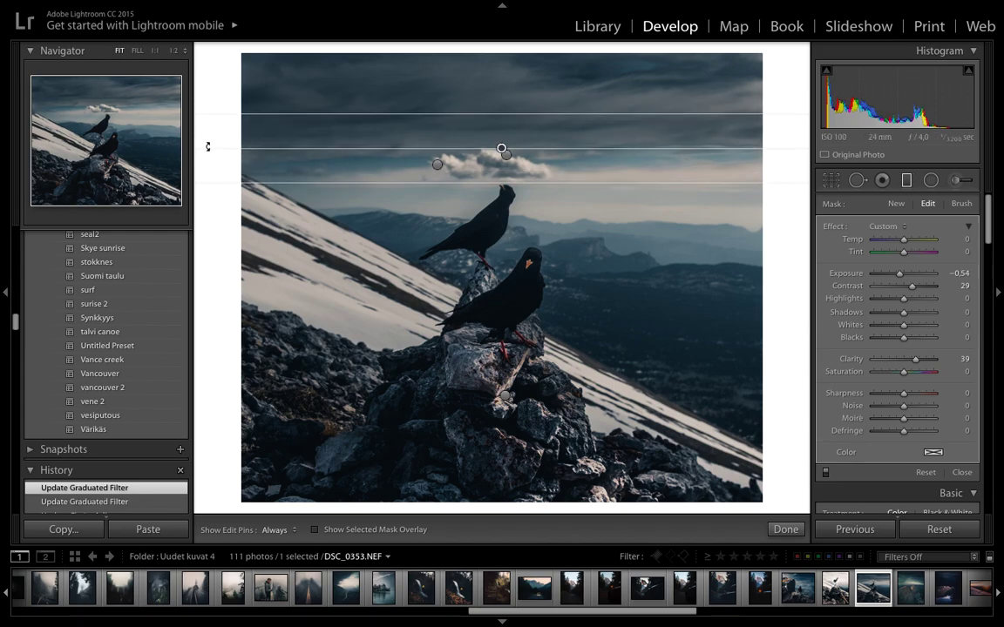
Set the sky filter's Clarity to 66, Highlights to 75, Contrast to 95 and Exposure to −0.66, and close the Graduated Filter
{"action": "left_click", "coordinate": [924, 364]}
{"action": "left_click", "coordinate": [926, 302]}
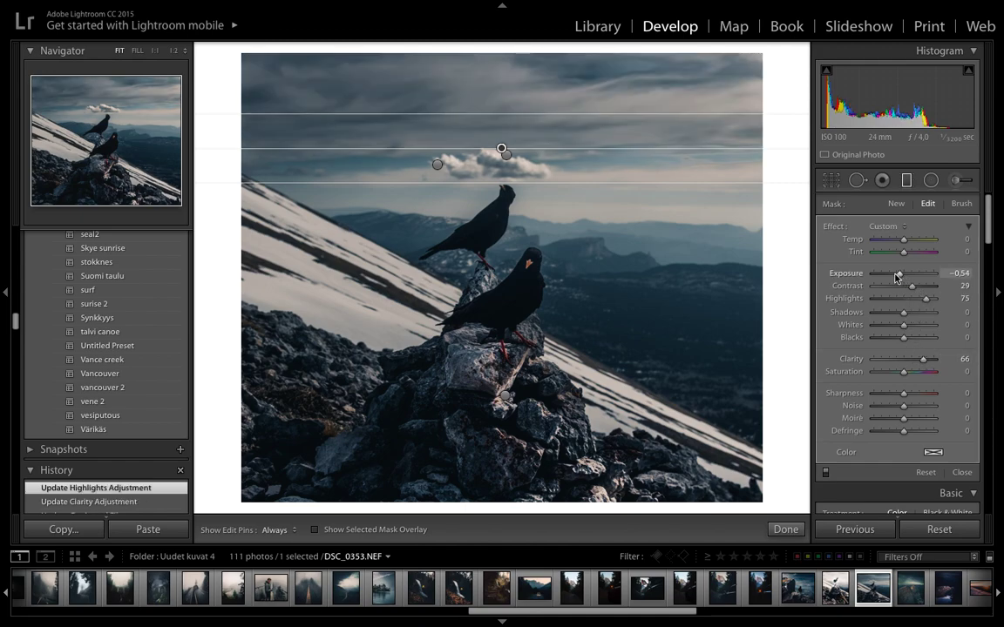
{"action": "left_click", "coordinate": [900, 275]}
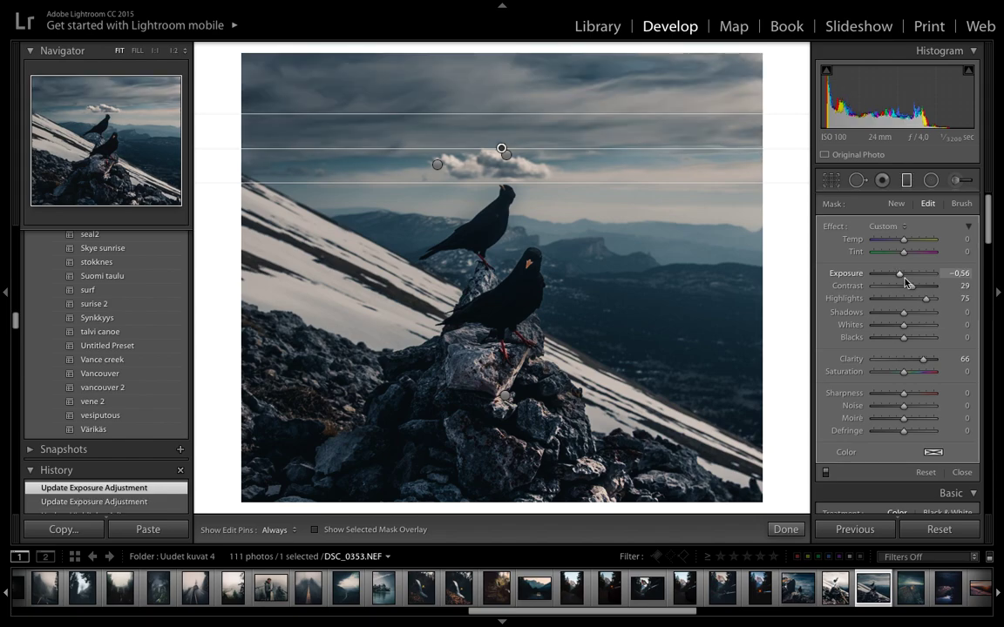
{"action": "left_click", "coordinate": [922, 286]}
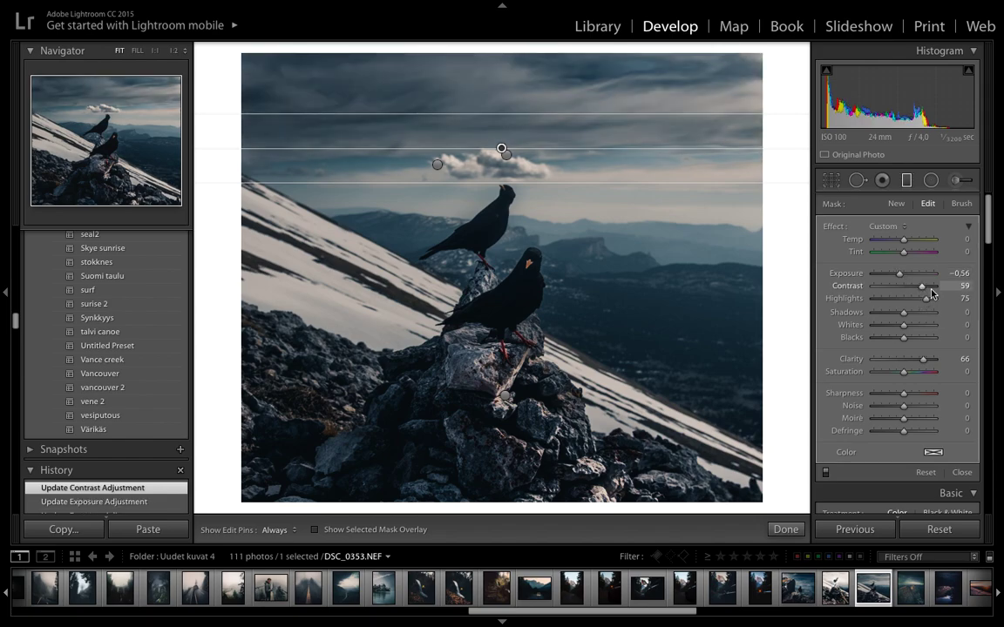
{"action": "left_click", "coordinate": [930, 286]}
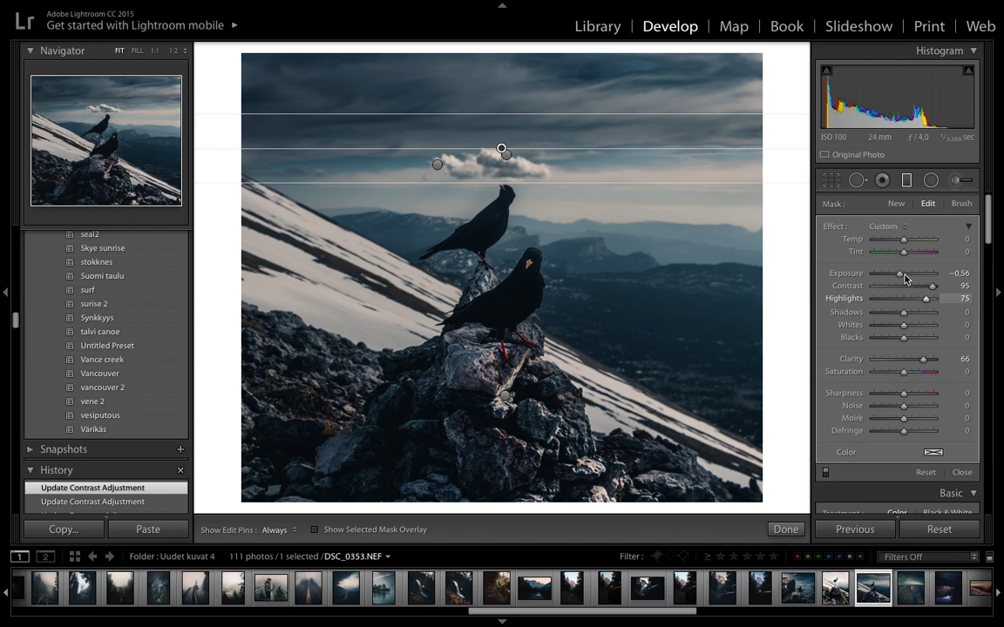
{"action": "left_click", "coordinate": [902, 275]}
{"action": "left_click_drag", "start_coordinate": [901, 277], "coordinate": [903, 278]}
{"action": "left_click", "coordinate": [903, 278]}
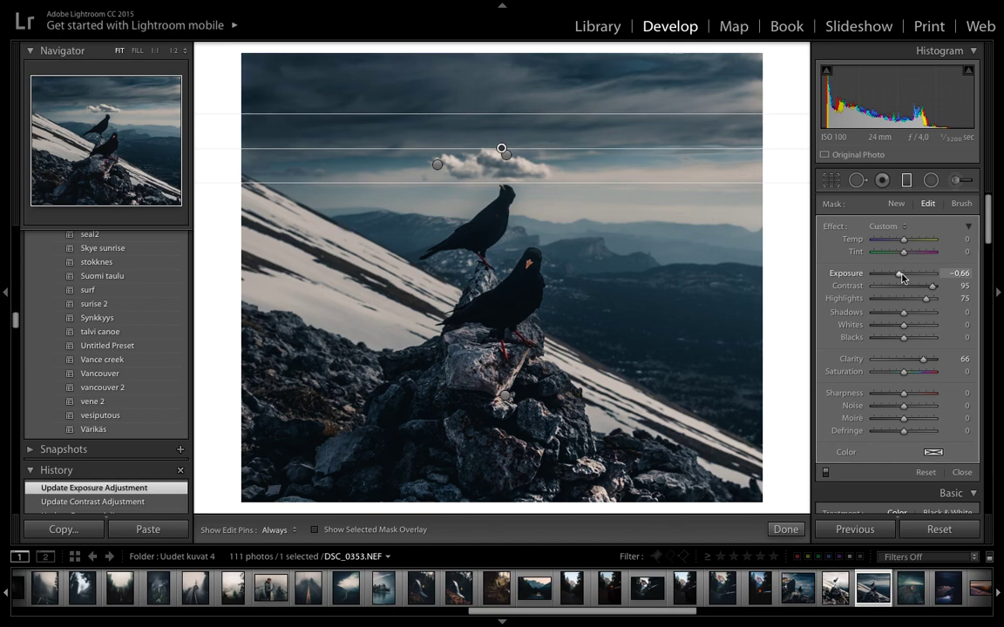
{"action": "key", "text": "m"}
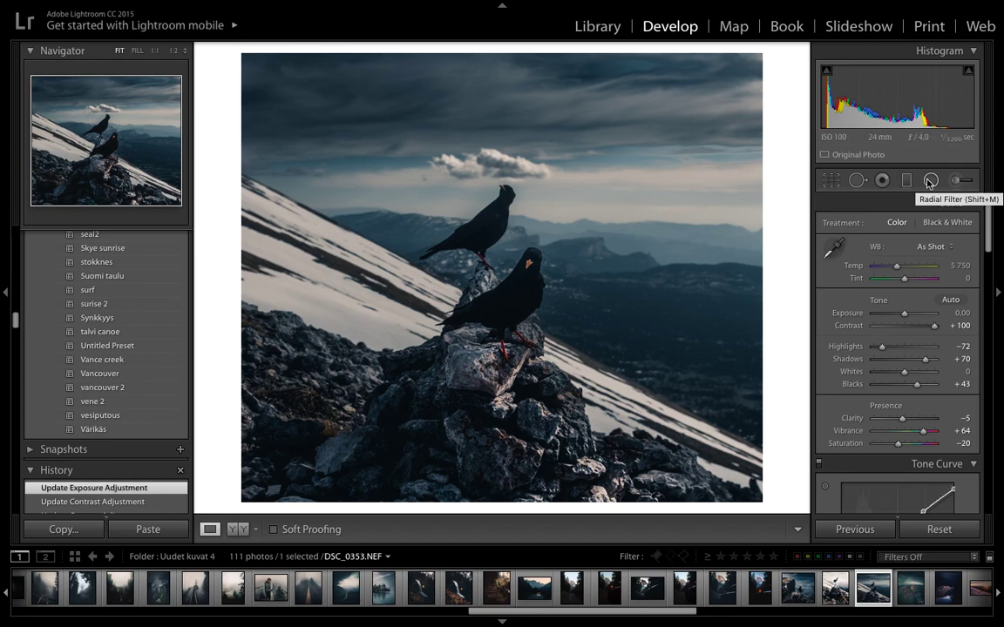
Lower the black point of the RGB tone curve slightly to deepen the darkest tones
{"action": "scroll", "coordinate": [975, 388], "scroll_direction": "down", "scroll_amount": 5}
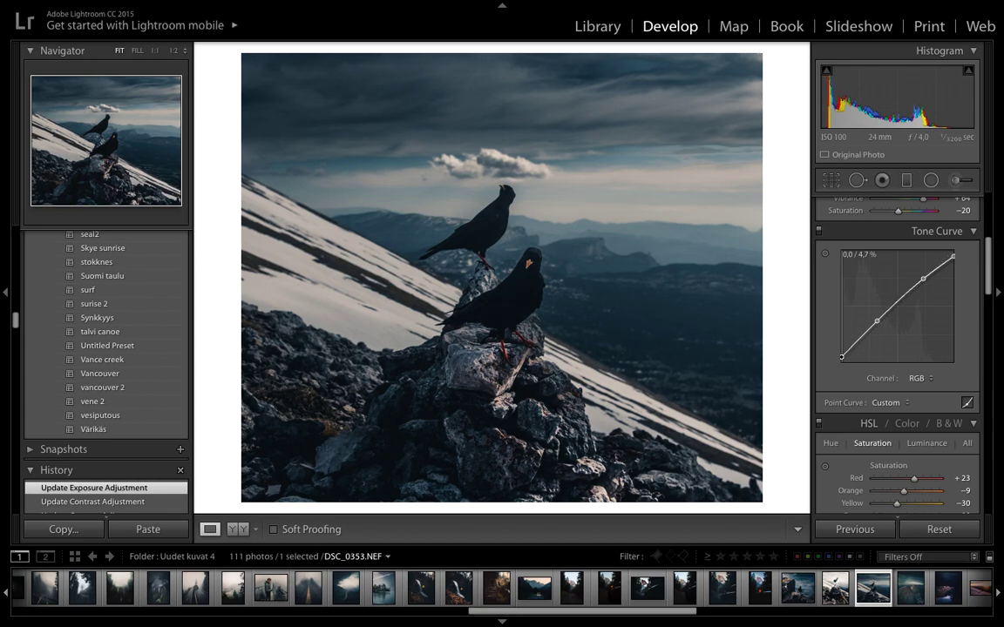
{"action": "left_click_drag", "start_coordinate": [842, 358], "coordinate": [842, 363]}
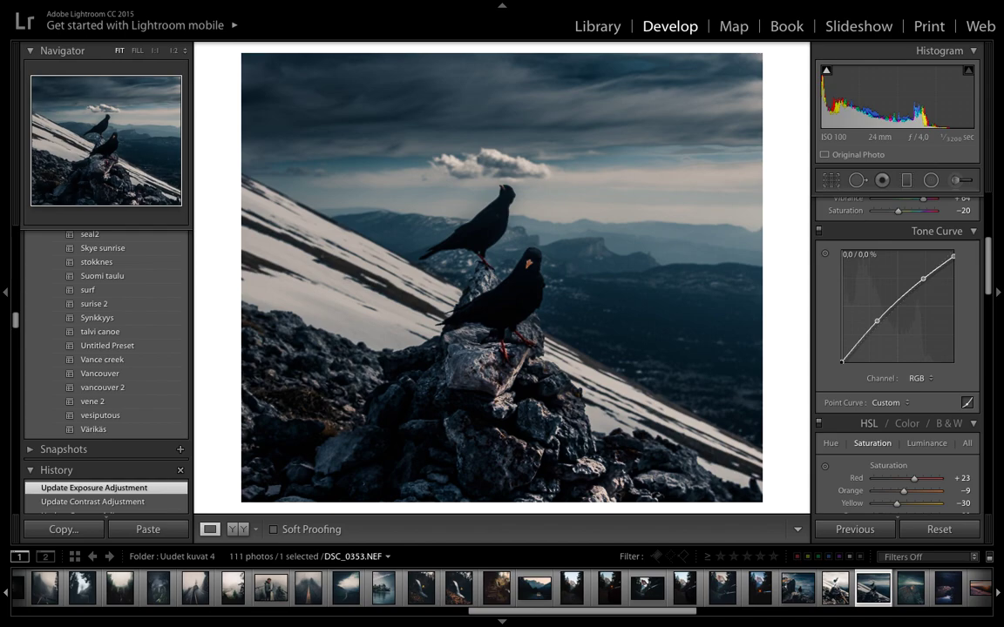
{"action": "left_click_drag", "start_coordinate": [842, 363], "coordinate": [842, 359]}
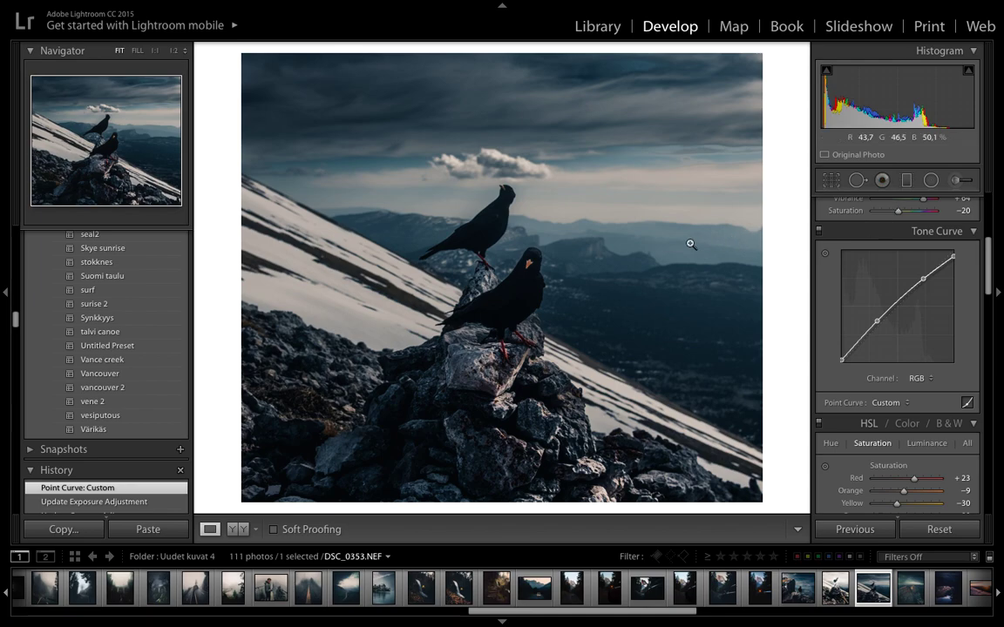
Paint the dark valley beside the birds with an adjustment brush at Exposure 0.37, Contrast −74, Highlights 50 and Clarity 49
{"action": "scroll", "coordinate": [906, 211], "scroll_direction": "up", "scroll_amount": 5}
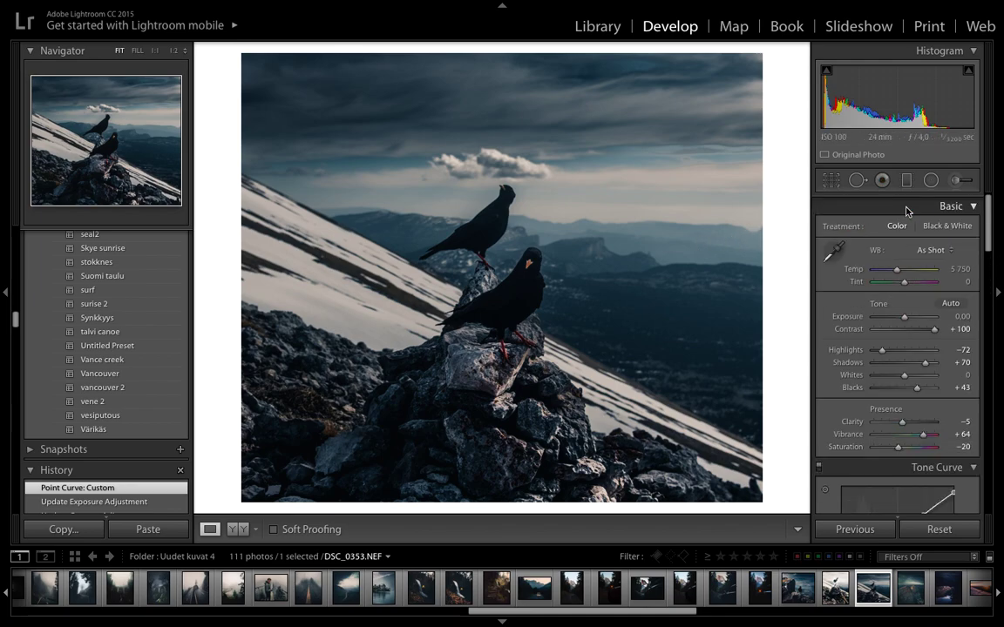
{"action": "left_click", "coordinate": [956, 179]}
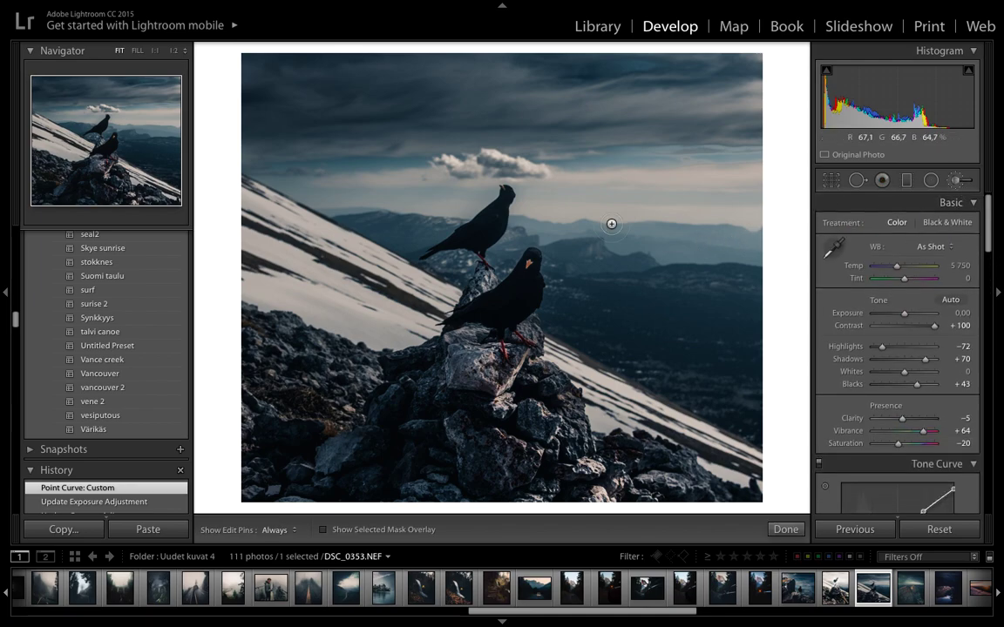
{"action": "scroll", "coordinate": [657, 317], "scroll_direction": "up", "scroll_amount": 2}
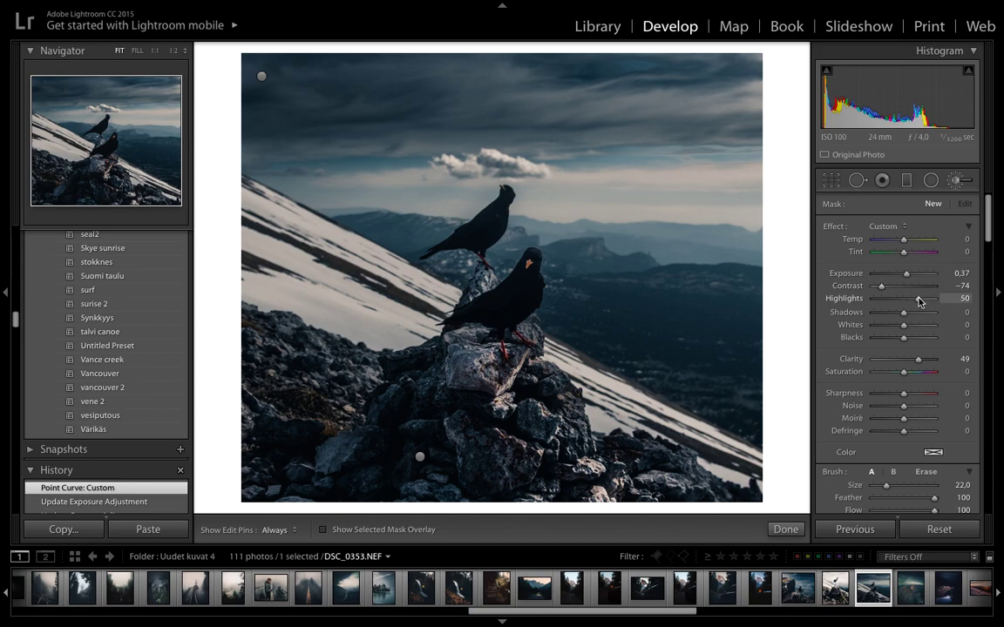
{"action": "left_click", "coordinate": [676, 315]}
{"action": "key", "text": "h"}
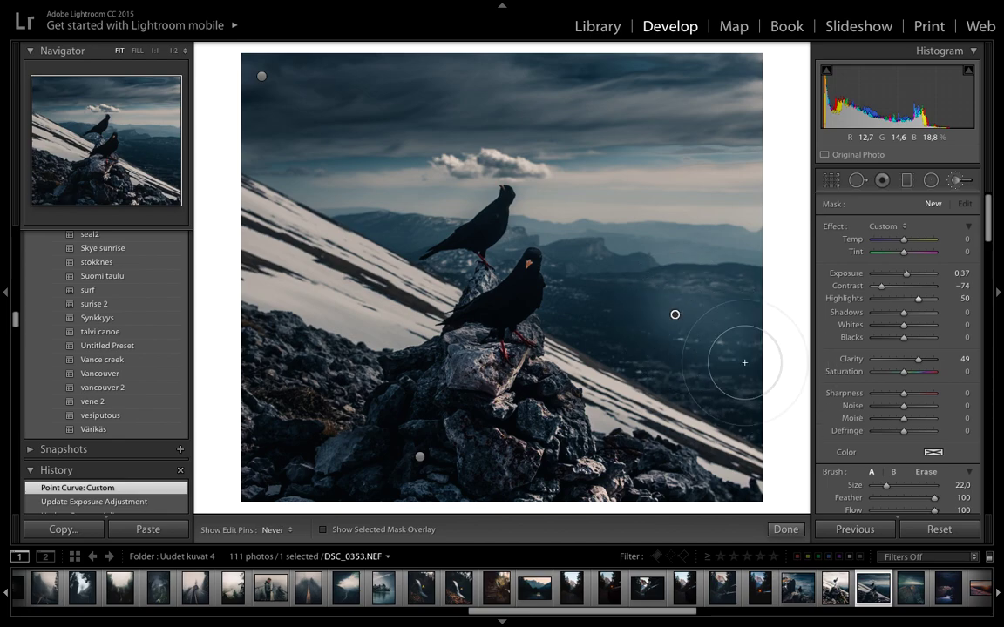
{"action": "mouse_move", "coordinate": [679, 328]}
{"action": "left_mouse_down"}
{"action": "mouse_move", "coordinate": [715, 357]}
{"action": "mouse_move", "coordinate": [659, 325]}
{"action": "mouse_move", "coordinate": [741, 374]}
{"action": "mouse_move", "coordinate": [761, 393]}
{"action": "mouse_move", "coordinate": [702, 361]}
{"action": "mouse_move", "coordinate": [756, 399]}
{"action": "mouse_move", "coordinate": [699, 365]}
{"action": "mouse_move", "coordinate": [763, 403]}
{"action": "mouse_move", "coordinate": [589, 319]}
{"action": "mouse_move", "coordinate": [584, 311]}
{"action": "mouse_move", "coordinate": [602, 318]}
{"action": "mouse_move", "coordinate": [571, 301]}
{"action": "left_mouse_up"}
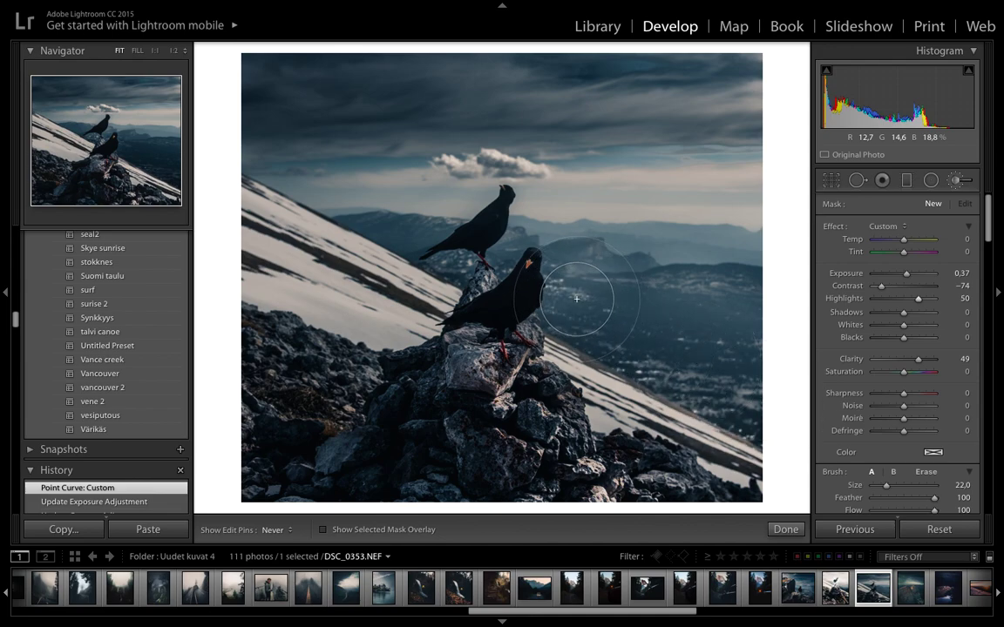
{"action": "scroll", "coordinate": [798, 393], "scroll_direction": "up", "scroll_amount": 3}
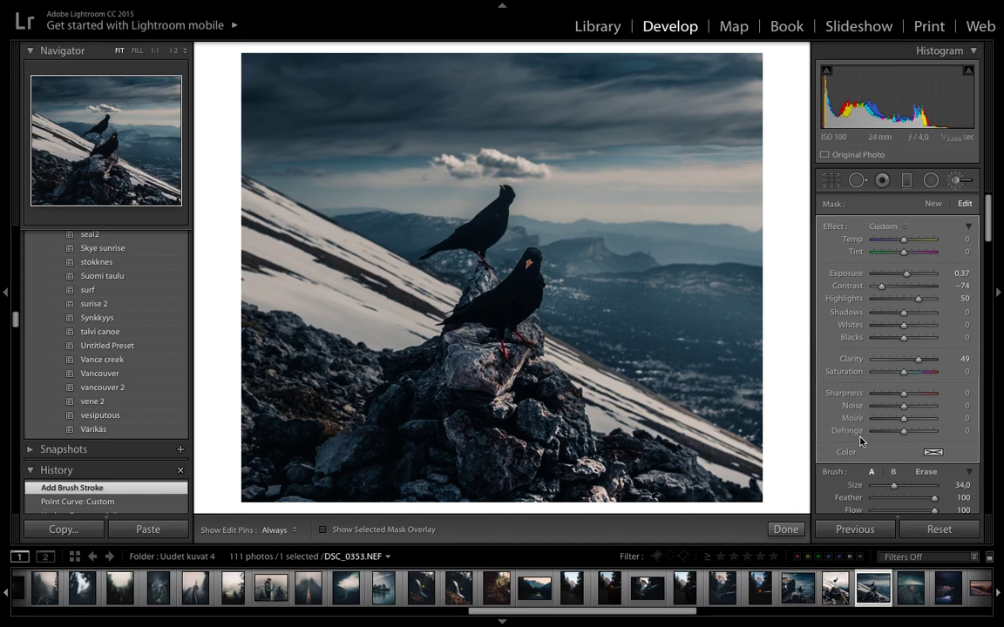
Turn on Auto Mask and extend the valley mask over the distant mountains on both sides of the birds with a size 19 brush
{"action": "scroll", "coordinate": [860, 442], "scroll_direction": "down", "scroll_amount": 3}
{"action": "left_click", "coordinate": [859, 421]}
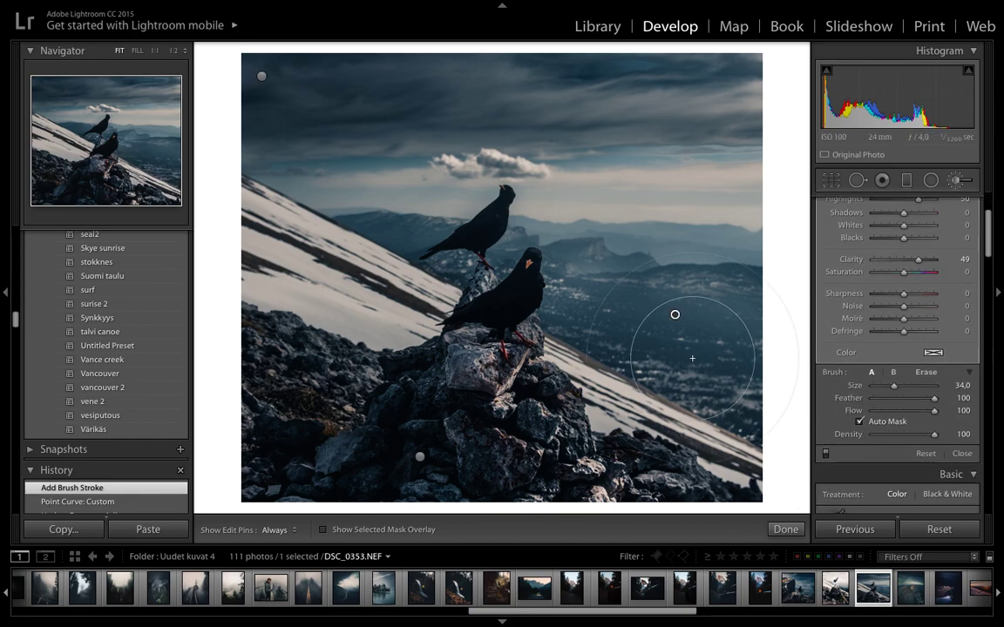
{"action": "scroll", "coordinate": [568, 274], "scroll_direction": "down", "scroll_amount": 2}
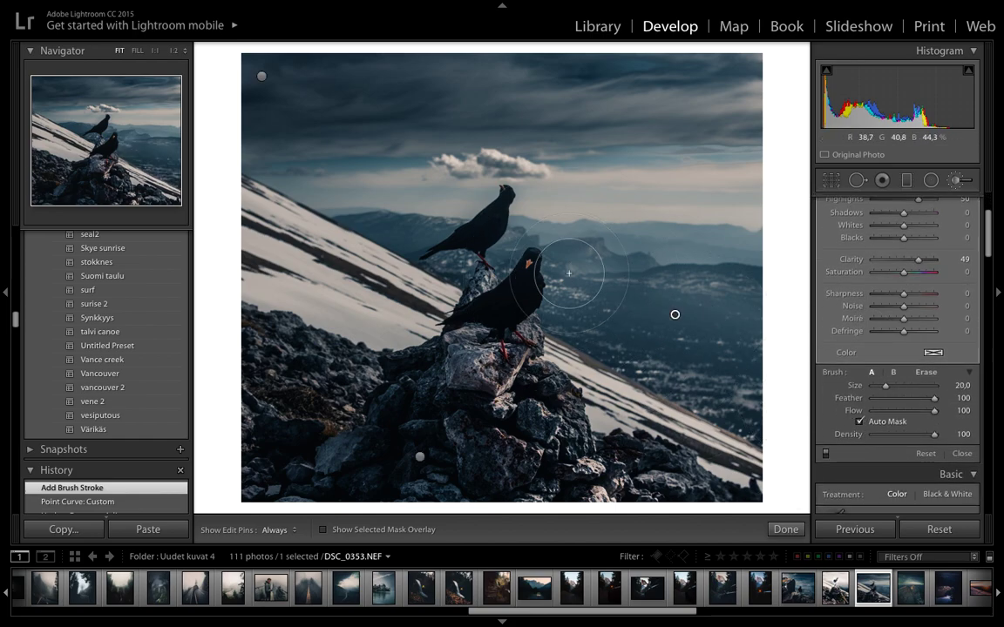
{"action": "key", "text": "h"}
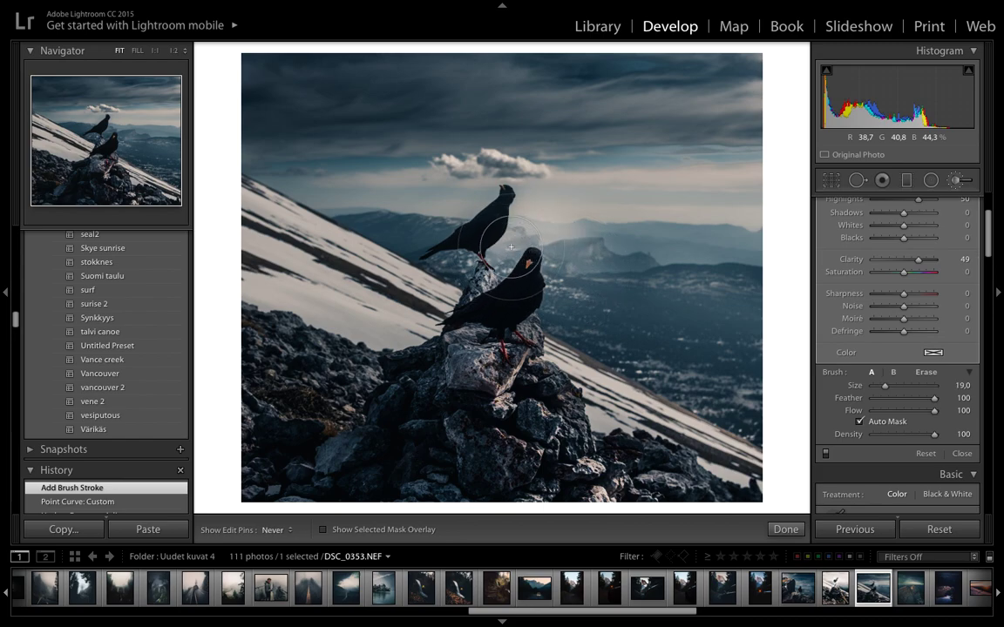
{"action": "mouse_move", "coordinate": [544, 242]}
{"action": "left_mouse_down"}
{"action": "mouse_move", "coordinate": [675, 241]}
{"action": "mouse_move", "coordinate": [758, 262]}
{"action": "left_mouse_up"}
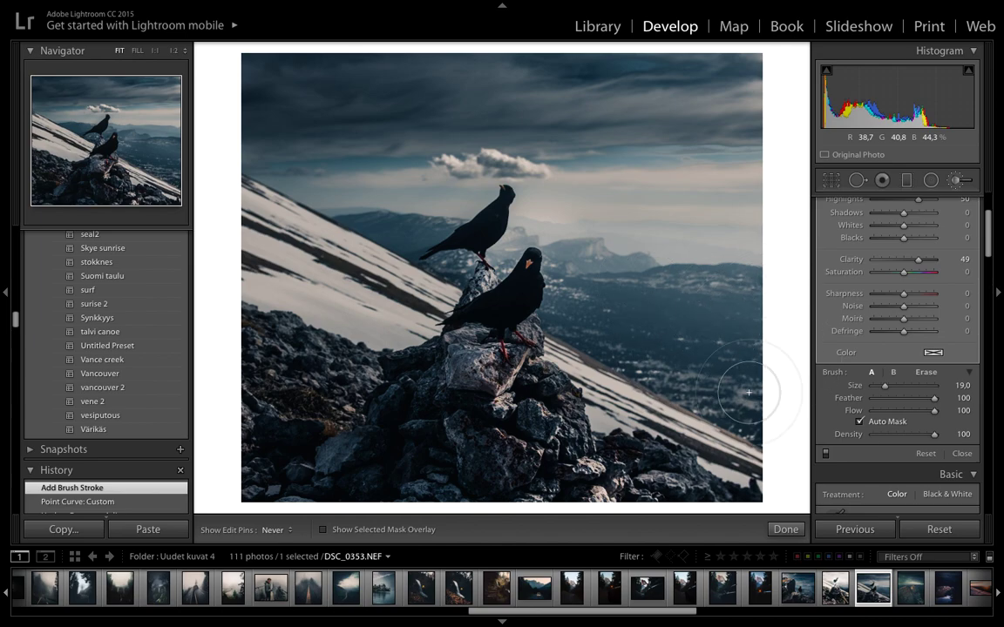
{"action": "mouse_move", "coordinate": [480, 272]}
{"action": "left_mouse_down"}
{"action": "mouse_move", "coordinate": [405, 224]}
{"action": "mouse_move", "coordinate": [441, 232]}
{"action": "mouse_move", "coordinate": [391, 220]}
{"action": "mouse_move", "coordinate": [461, 264]}
{"action": "mouse_move", "coordinate": [423, 222]}
{"action": "left_mouse_up"}
{"action": "key", "text": "h"}
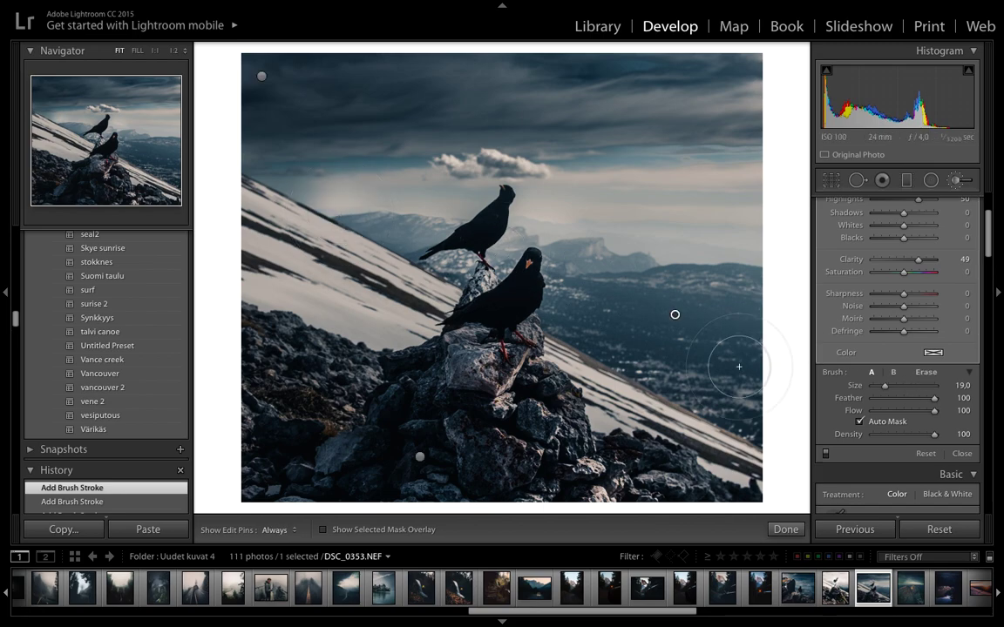
Show the mask overlay and erase the mask from the lower bird's body with a size 7 eraser
{"action": "key", "text": "o"}
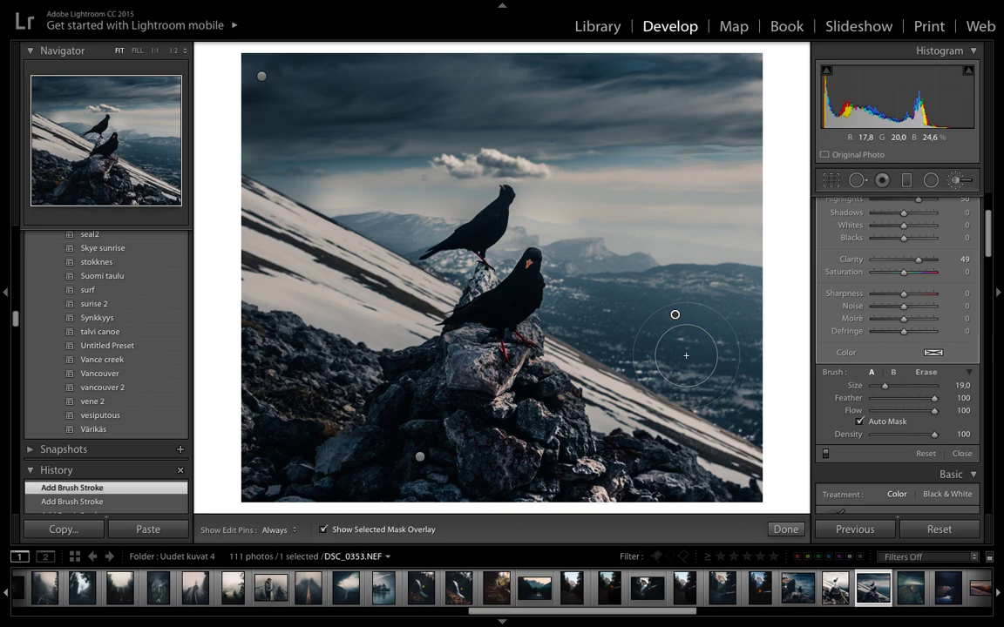
{"action": "mouse_move", "coordinate": [444, 288]}
{"action": "left_mouse_down"}
{"action": "mouse_move", "coordinate": [513, 289]}
{"action": "mouse_move", "coordinate": [672, 391]}
{"action": "left_mouse_up"}
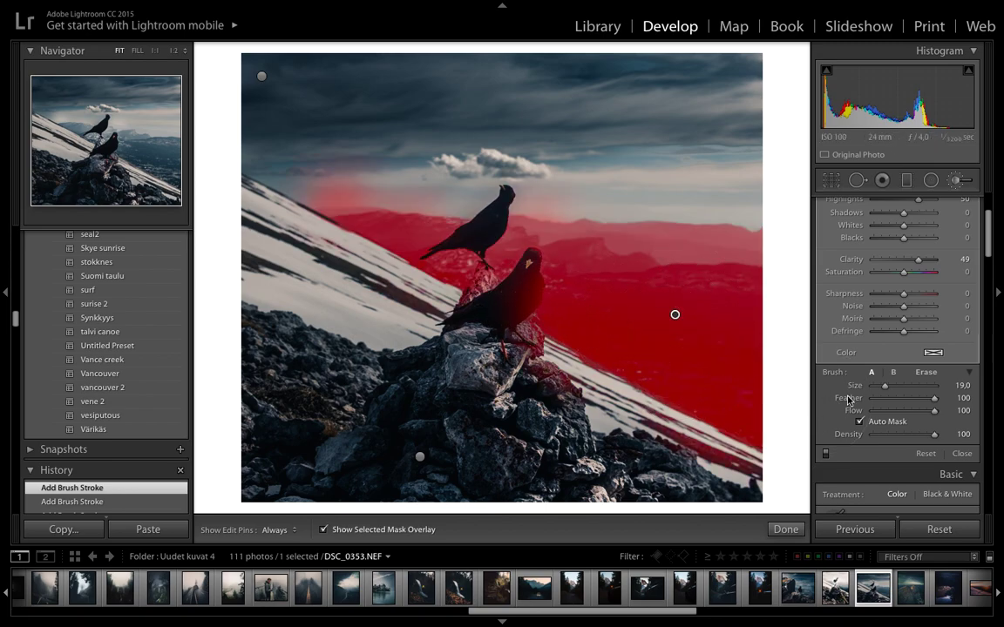
{"action": "left_click", "coordinate": [926, 372]}
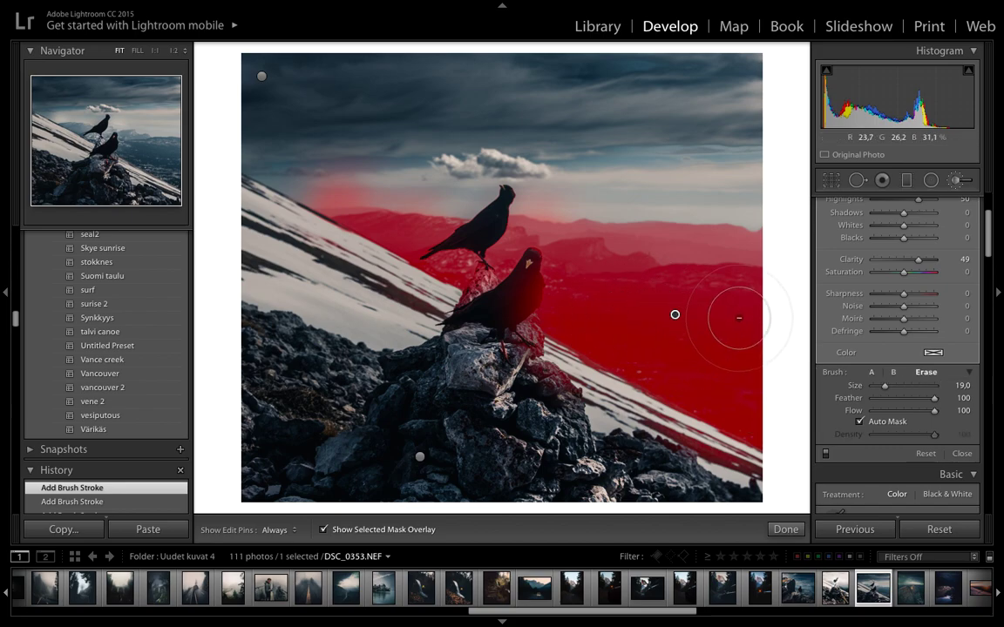
{"action": "left_click_drag", "start_coordinate": [533, 295], "coordinate": [533, 296]}
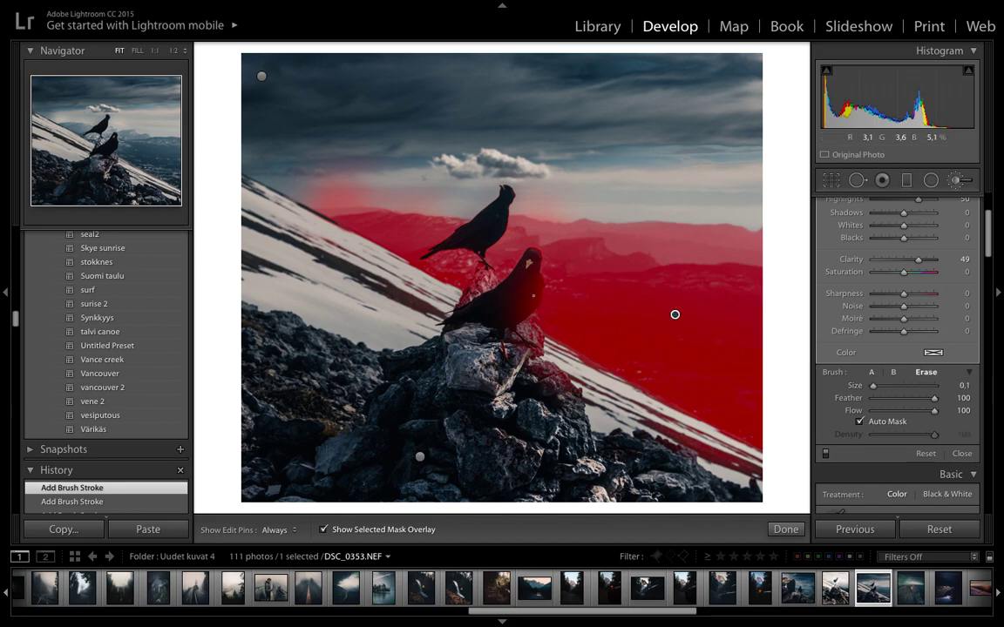
{"action": "scroll", "coordinate": [533, 296], "scroll_direction": "up", "scroll_amount": 4}
{"action": "scroll", "coordinate": [533, 296], "scroll_direction": "down", "scroll_amount": 3}
{"action": "mouse_move", "coordinate": [507, 311]}
{"action": "left_mouse_down"}
{"action": "mouse_move", "coordinate": [507, 314]}
{"action": "mouse_move", "coordinate": [534, 287]}
{"action": "mouse_move", "coordinate": [531, 275]}
{"action": "mouse_move", "coordinate": [511, 317]}
{"action": "mouse_move", "coordinate": [534, 293]}
{"action": "mouse_move", "coordinate": [512, 314]}
{"action": "mouse_move", "coordinate": [530, 260]}
{"action": "mouse_move", "coordinate": [499, 296]}
{"action": "mouse_move", "coordinate": [531, 259]}
{"action": "mouse_move", "coordinate": [522, 294]}
{"action": "left_mouse_up"}
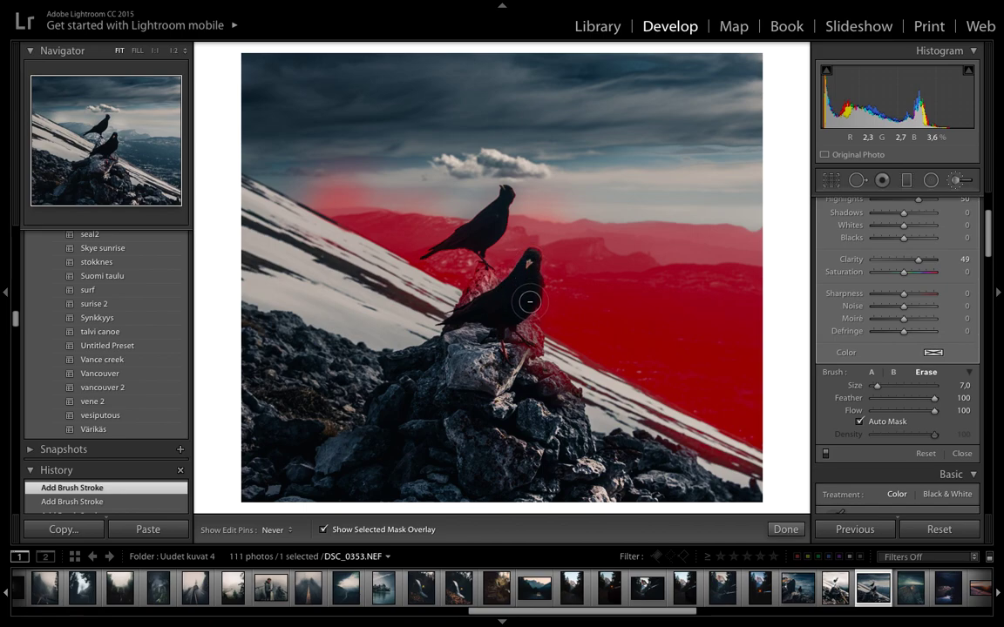
Erase the mask spill from the sky above the mountains, hide the overlay and finish with the Adjustment Brush
{"action": "key", "text": "h"}
{"action": "key", "text": "h"}
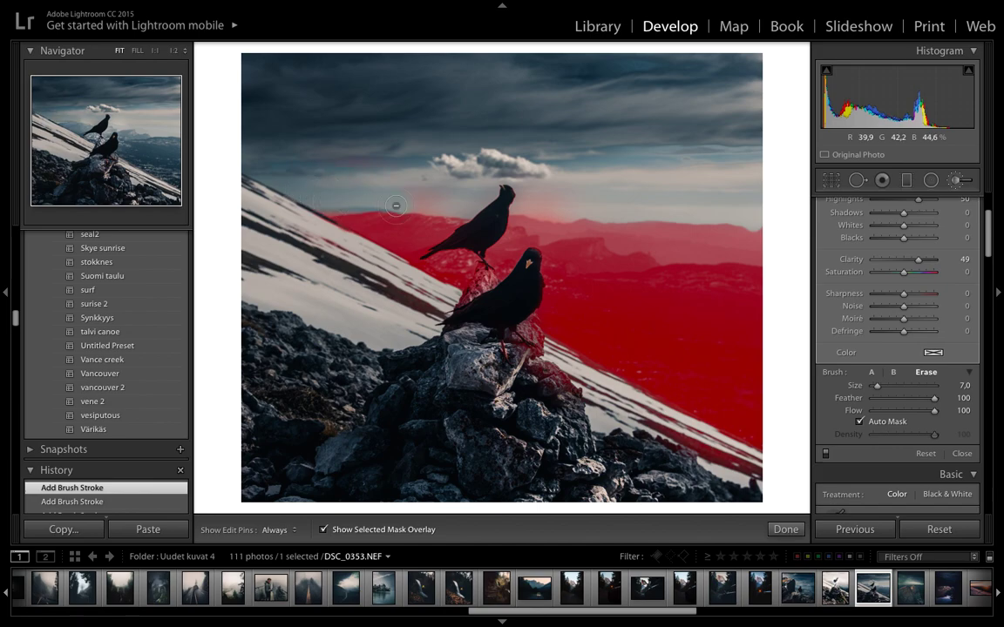
{"action": "key", "text": "h"}
{"action": "key", "text": "h"}
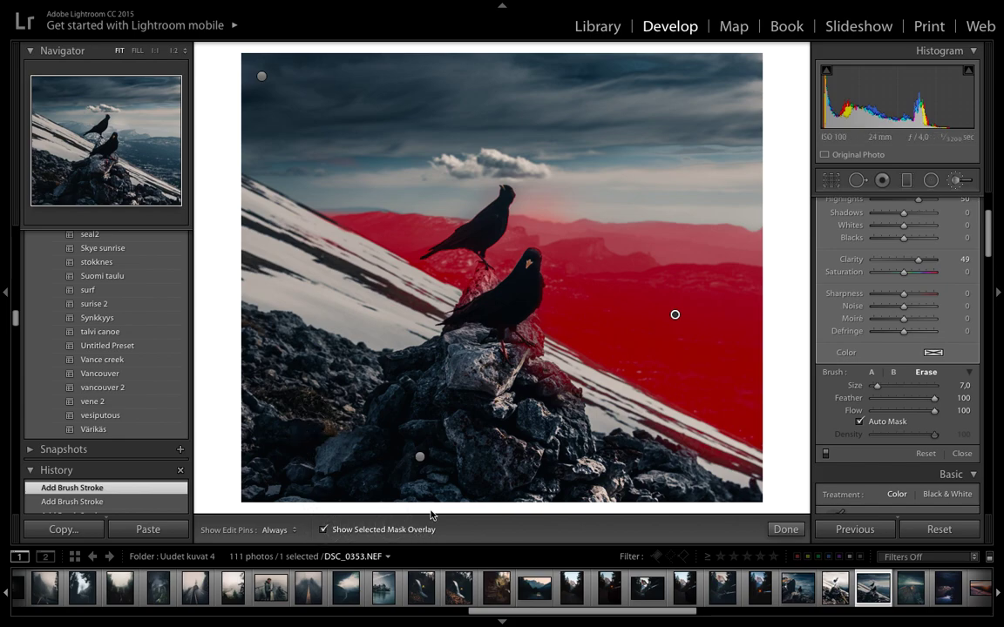
{"action": "key", "text": "h"}
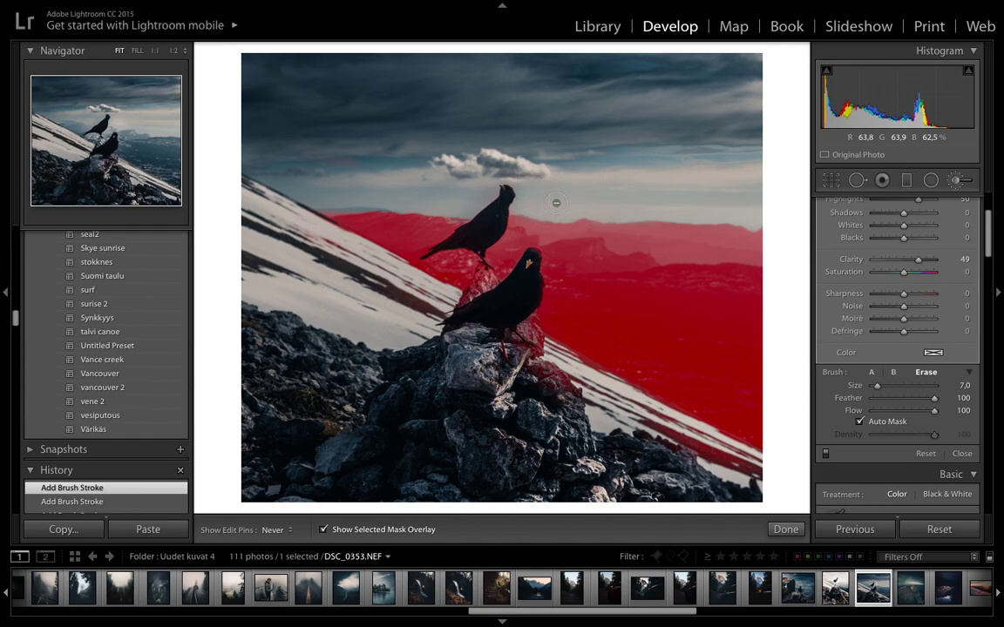
{"action": "key", "text": "h"}
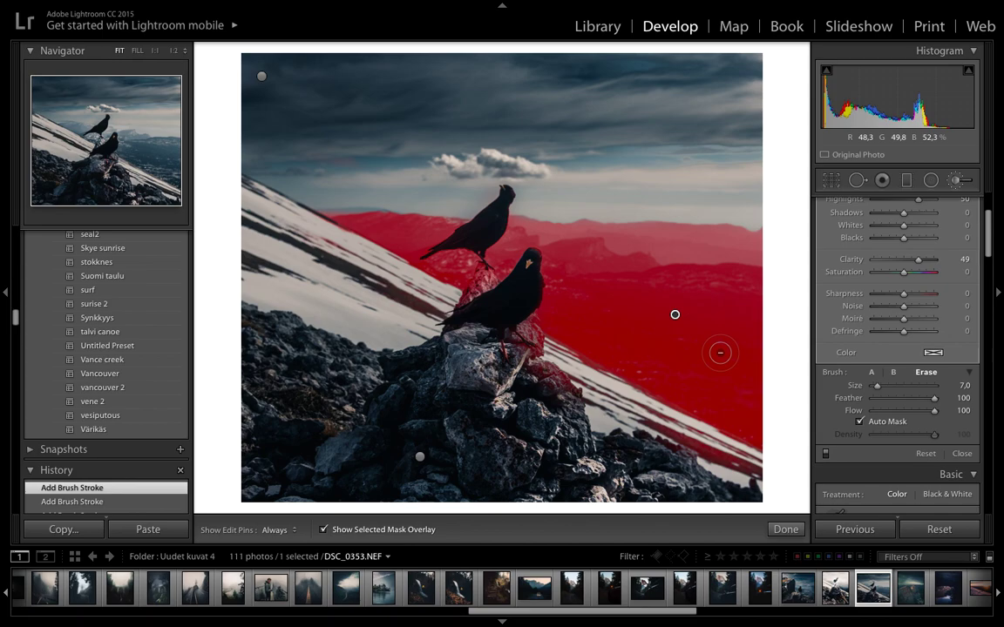
{"action": "key", "text": "o"}
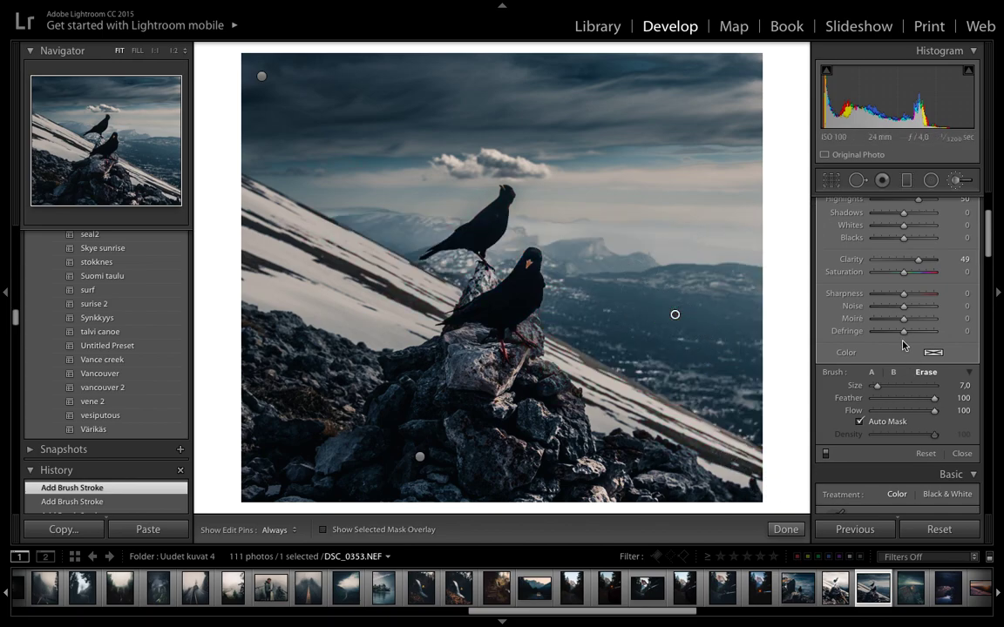
{"action": "left_click", "coordinate": [871, 372]}
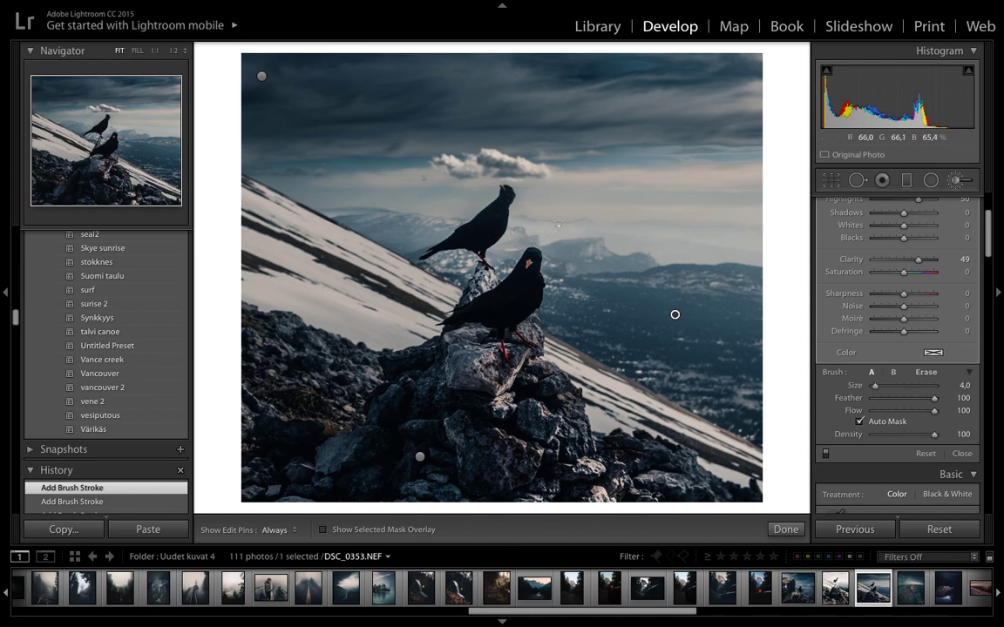
{"action": "left_click", "coordinate": [783, 530]}
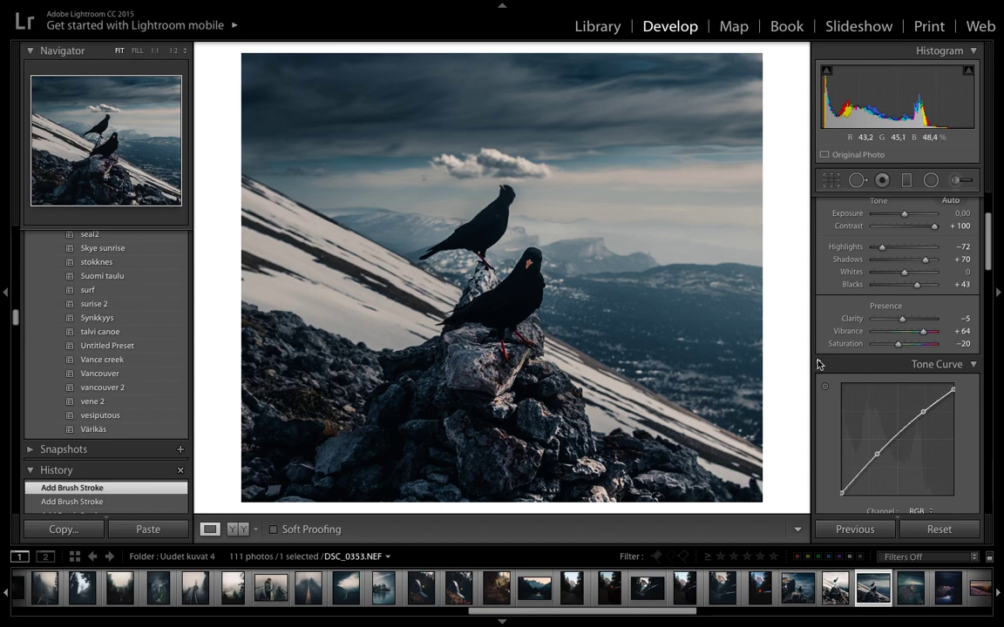
Draw a slanted graduated filter upward over the foreground rocks, with its effects reset and only Exposure at −0.67 and Contrast at −50
{"action": "left_click", "coordinate": [907, 181]}
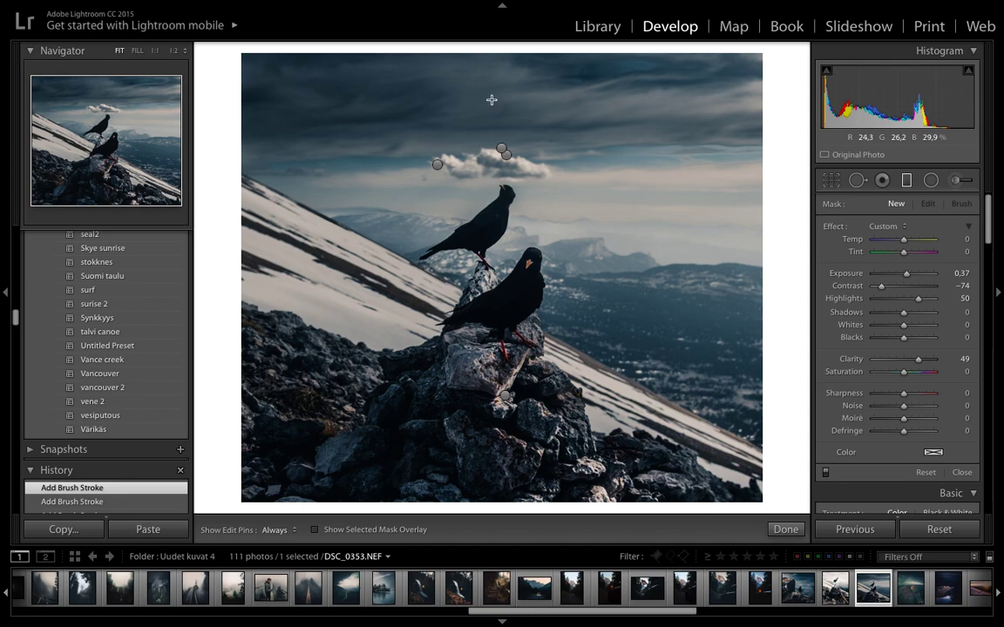
{"action": "left_click_drag", "start_coordinate": [474, 440], "coordinate": [496, 337]}
{"action": "double_click", "coordinate": [836, 227]}
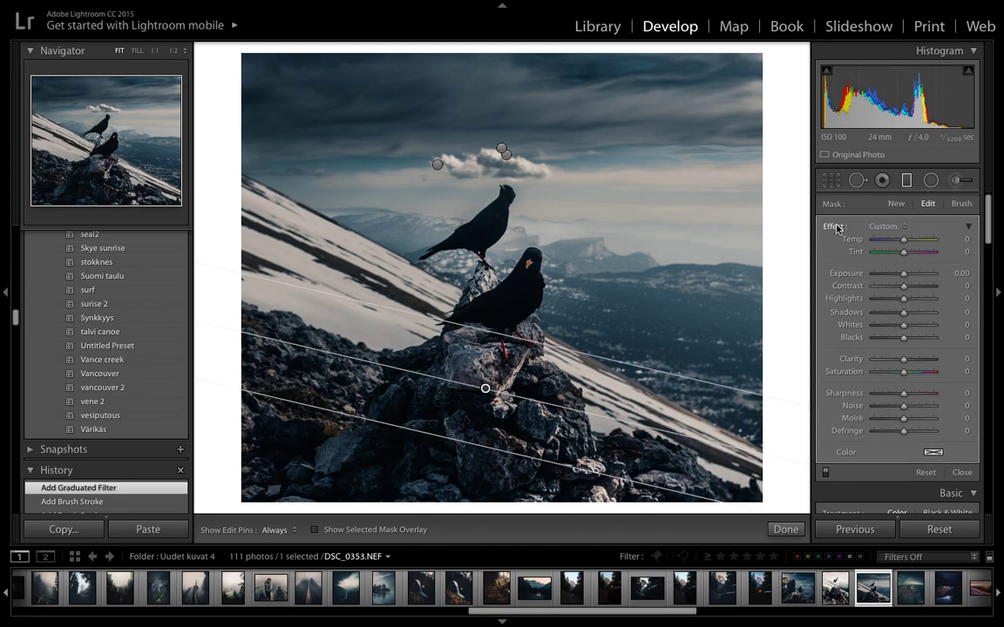
{"action": "left_click_drag", "start_coordinate": [900, 276], "coordinate": [889, 290]}
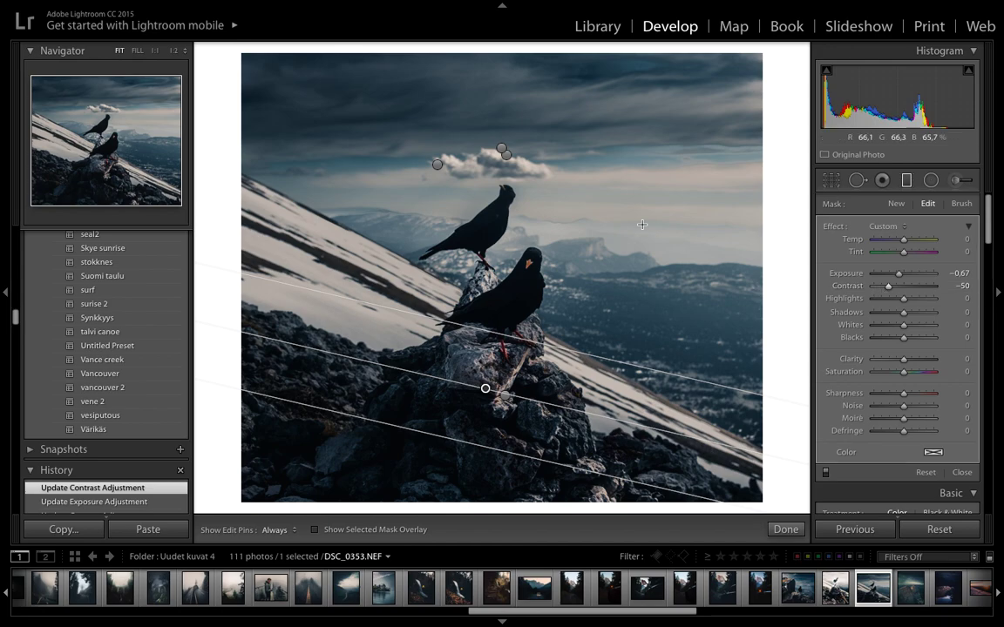
{"action": "left_click_drag", "start_coordinate": [515, 115], "coordinate": [515, 193]}
{"action": "key", "text": "Delete"}
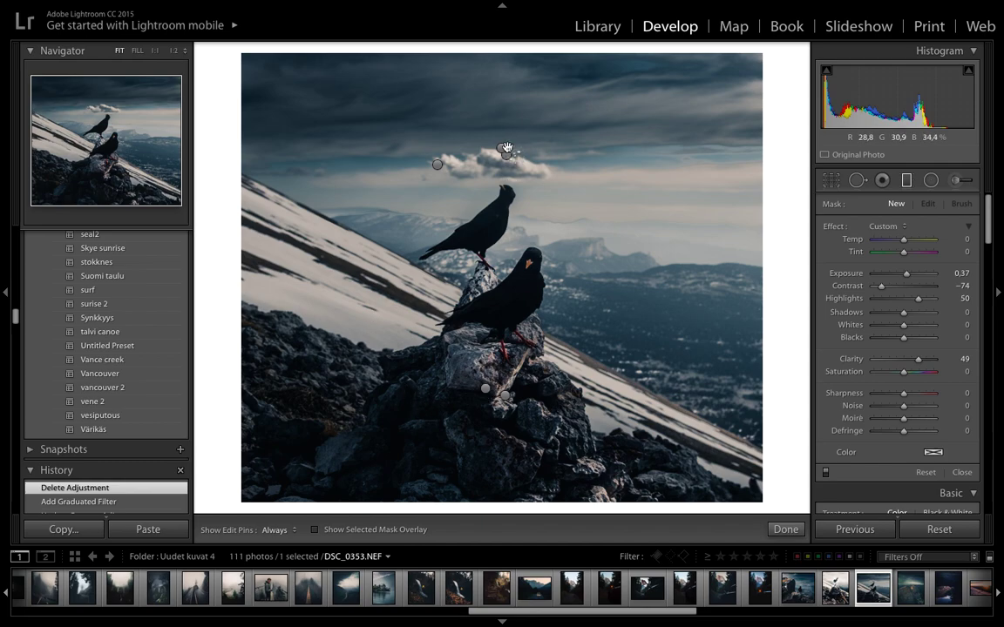
{"action": "left_click", "coordinate": [790, 532]}
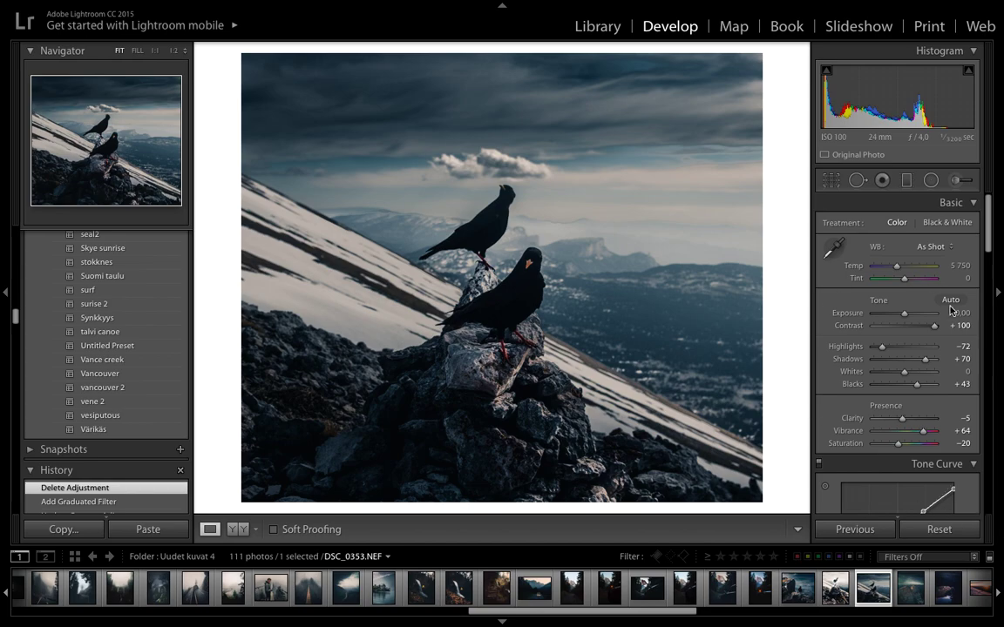
Set the photo's basic Highlights to −64 and Shadows to +57
{"action": "left_click_drag", "start_coordinate": [883, 351], "coordinate": [884, 350]}
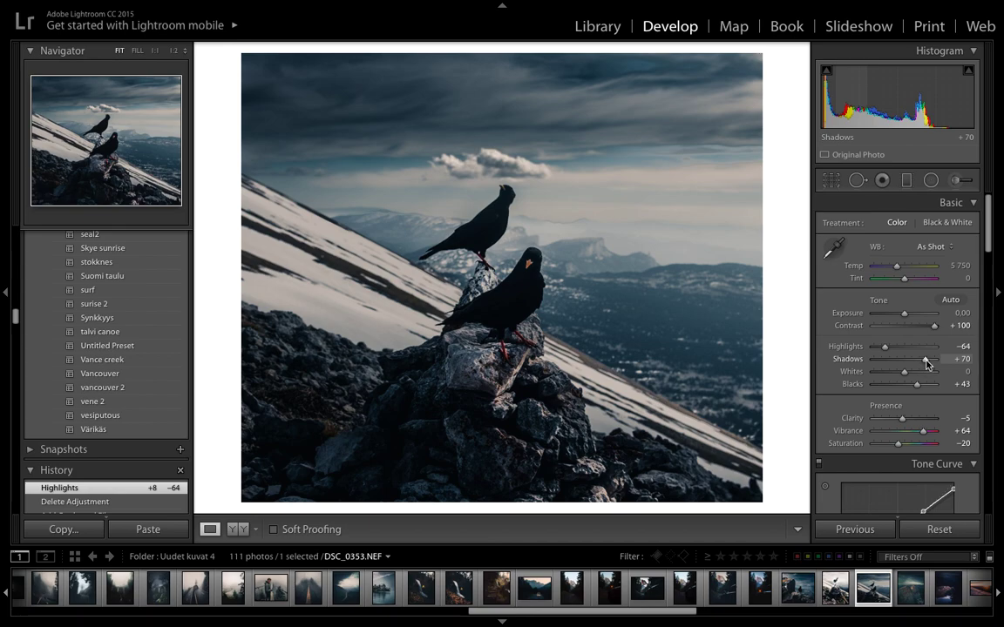
{"action": "left_click_drag", "start_coordinate": [922, 363], "coordinate": [921, 363]}
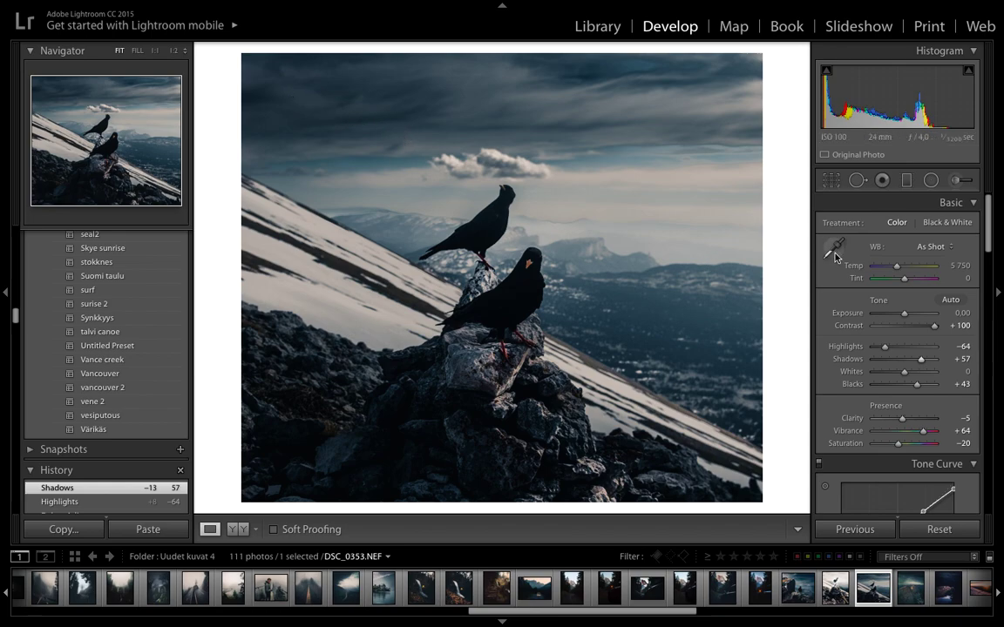
{"action": "left_click", "coordinate": [829, 182]}
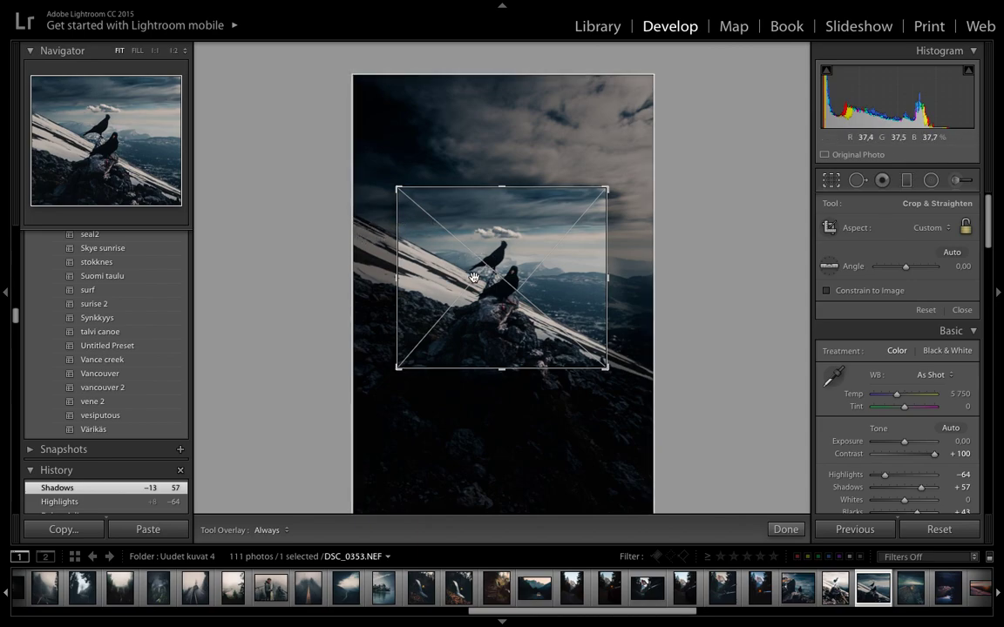
{"action": "key", "text": "Return"}
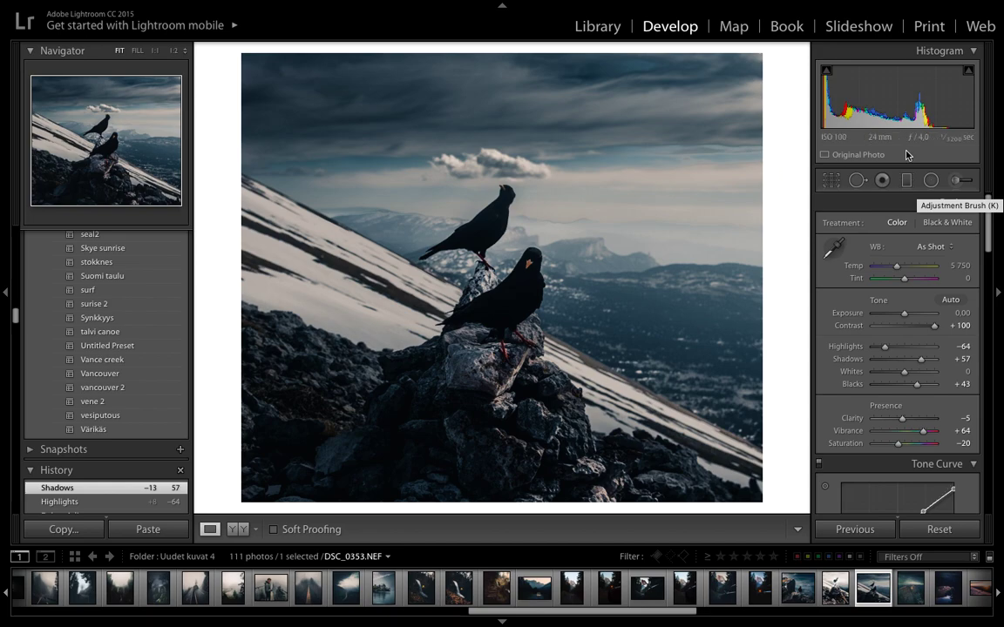
Start a new Adjustment Brush mask with Auto Mask off, Exposure 0.19, Contrast −31 and Clarity −36
{"action": "left_click", "coordinate": [956, 183]}
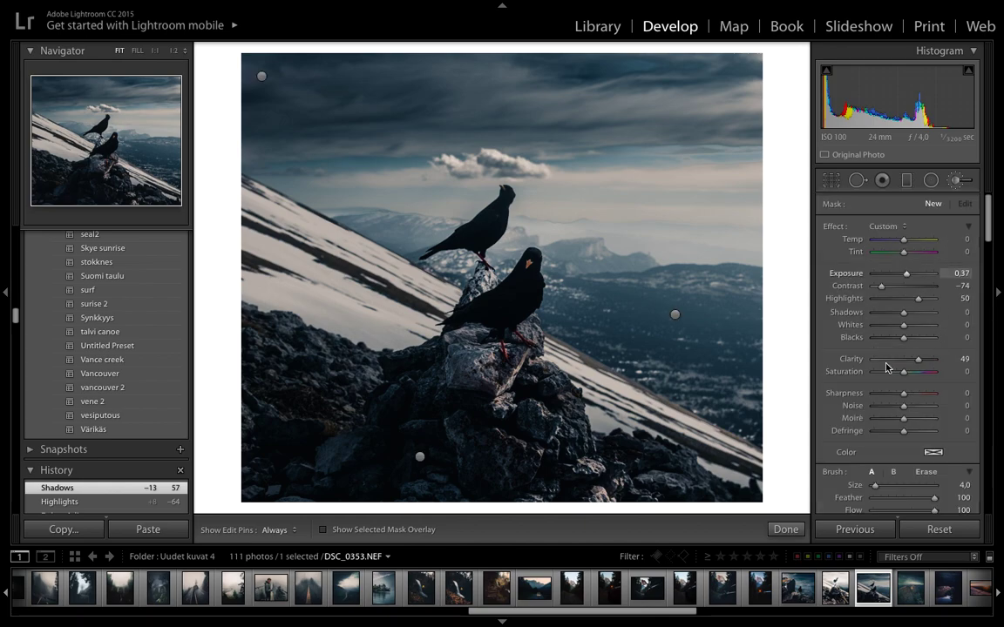
{"action": "scroll", "coordinate": [911, 374], "scroll_direction": "down", "scroll_amount": 5}
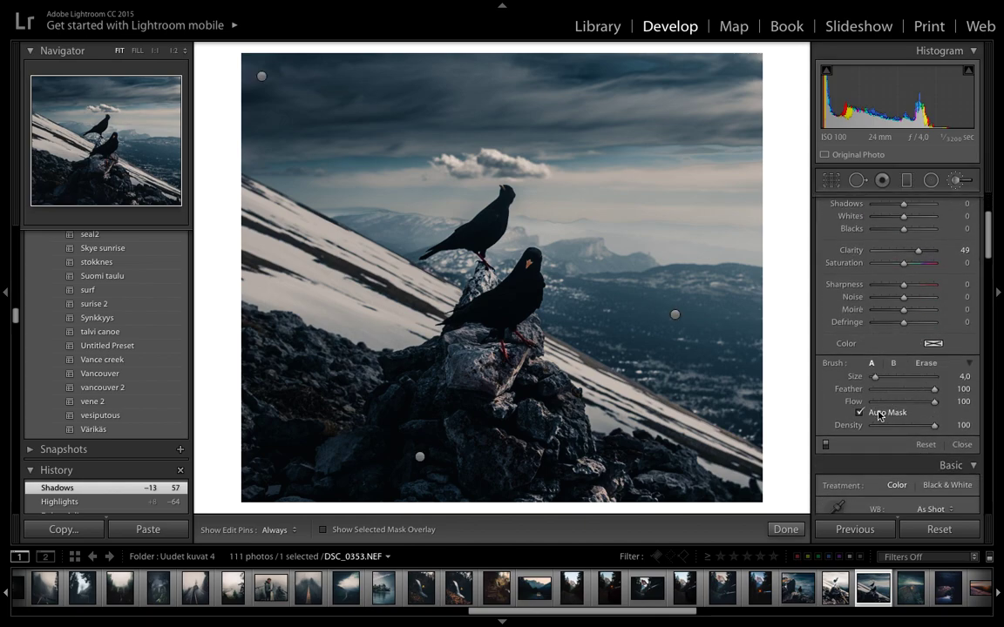
{"action": "left_click", "coordinate": [879, 416]}
{"action": "scroll", "coordinate": [958, 262], "scroll_direction": "up", "scroll_amount": 3}
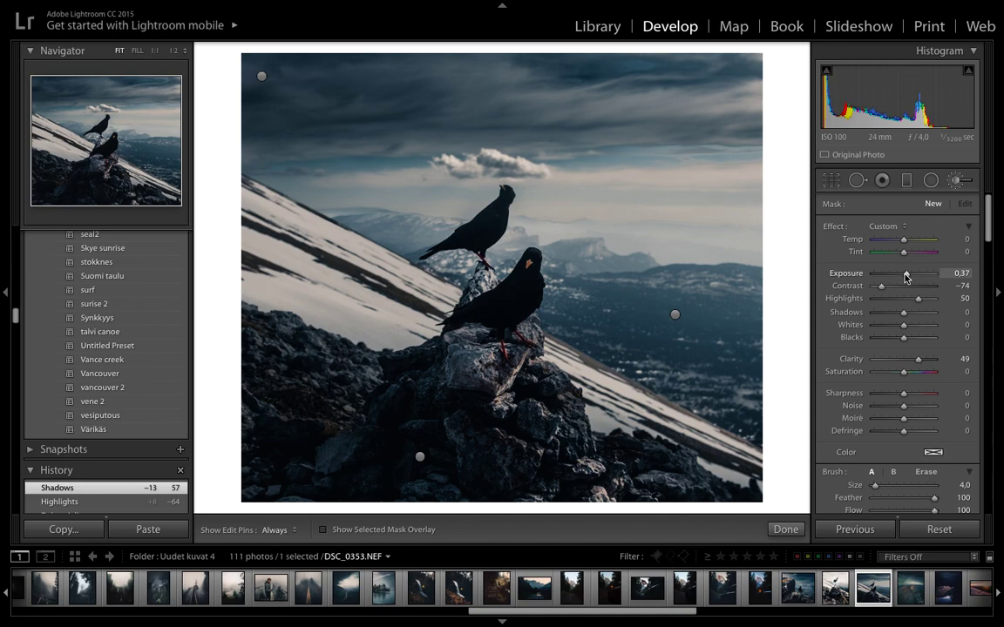
{"action": "left_click_drag", "start_coordinate": [905, 277], "coordinate": [906, 277]}
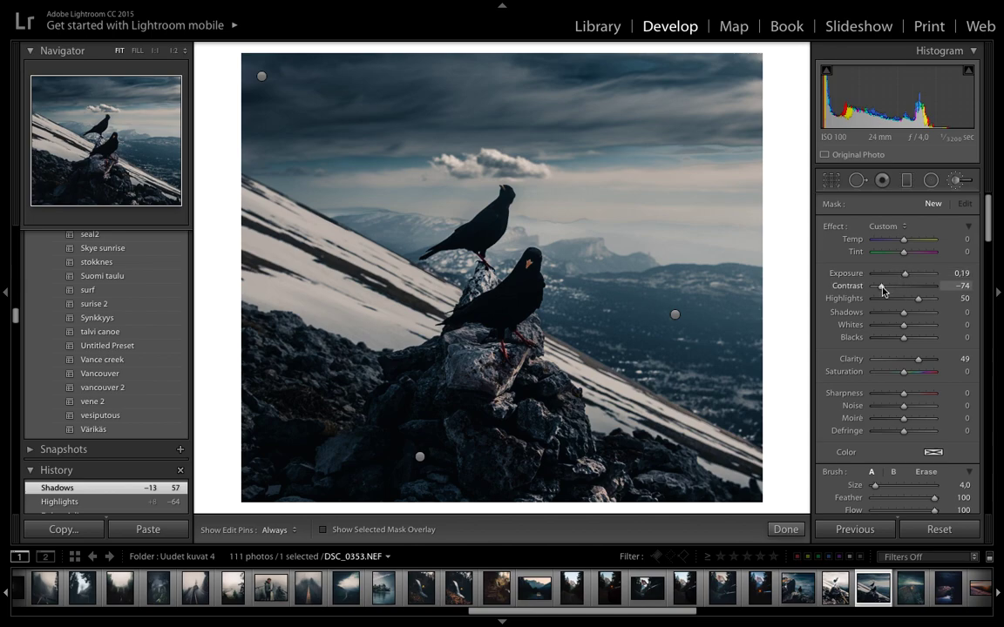
{"action": "left_click_drag", "start_coordinate": [881, 287], "coordinate": [893, 291]}
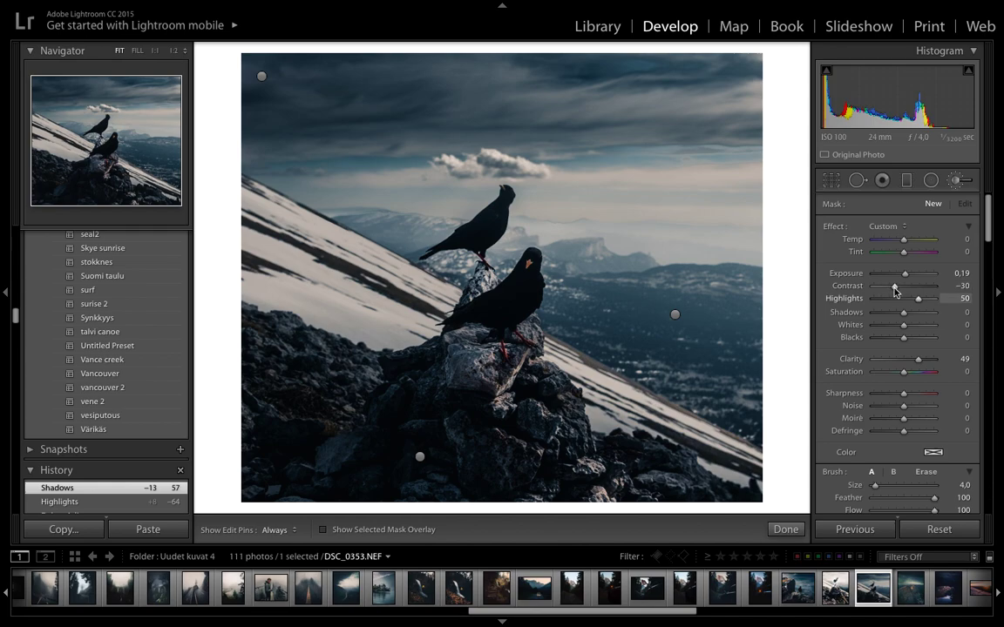
{"action": "left_click_drag", "start_coordinate": [896, 287], "coordinate": [893, 287]}
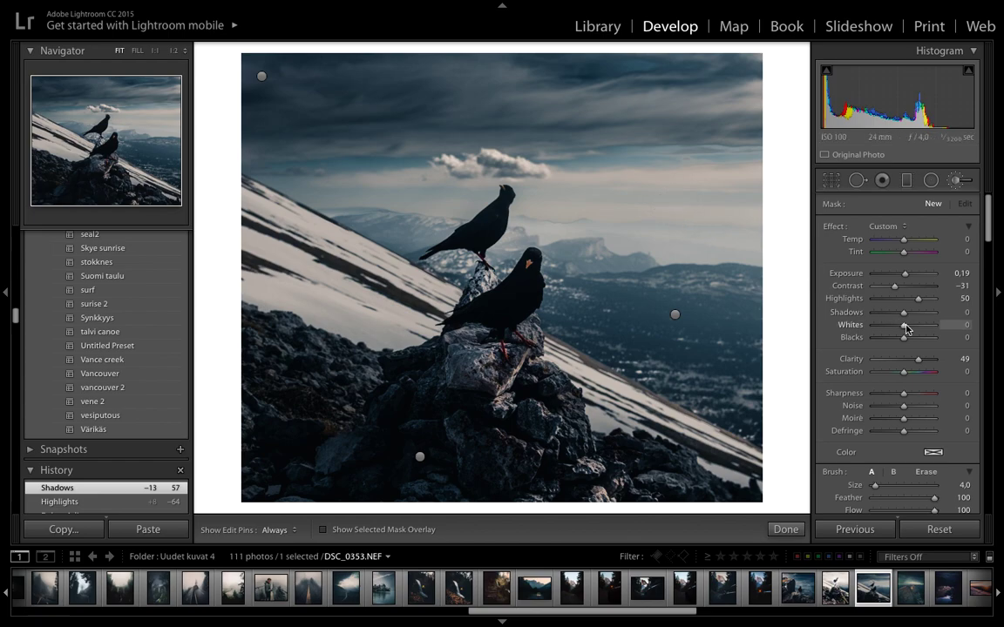
{"action": "left_click_drag", "start_coordinate": [919, 364], "coordinate": [895, 363]}
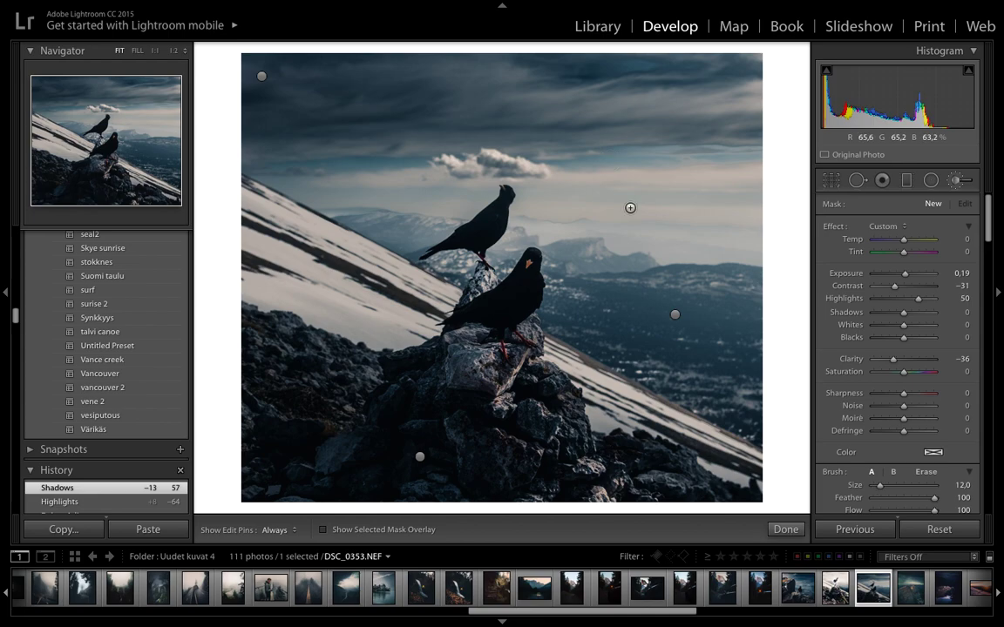
Paint the brush adjustment over the bright sky band to the right of the birds with a brush of about size 13
{"action": "left_click_drag", "start_coordinate": [670, 192], "coordinate": [752, 192]}
{"action": "left_click_drag", "start_coordinate": [652, 187], "coordinate": [746, 177]}
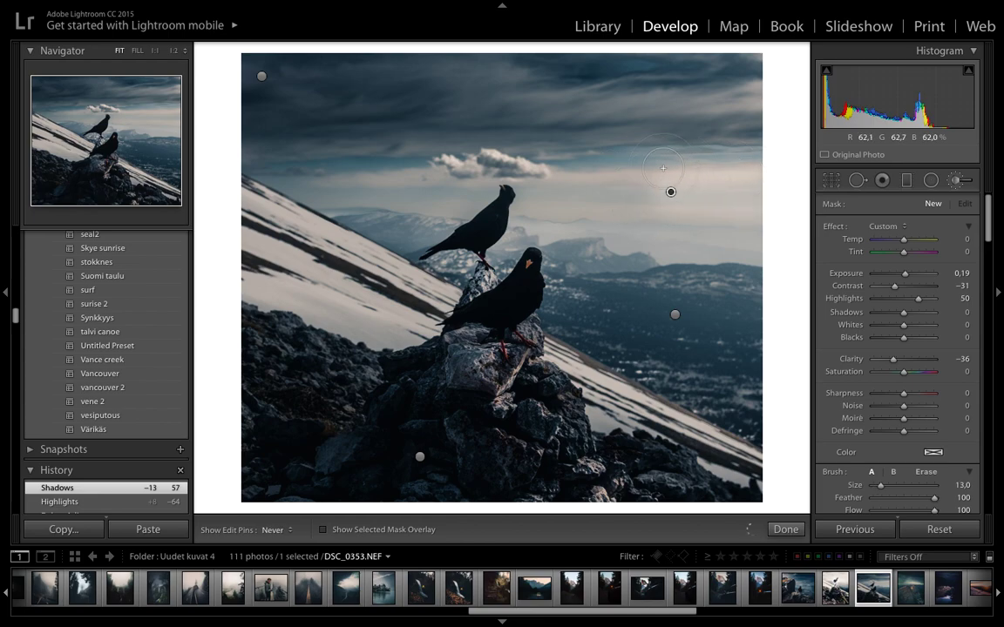
{"action": "mouse_move", "coordinate": [673, 170]}
{"action": "left_mouse_down"}
{"action": "mouse_move", "coordinate": [605, 173]}
{"action": "mouse_move", "coordinate": [773, 165]}
{"action": "left_mouse_up"}
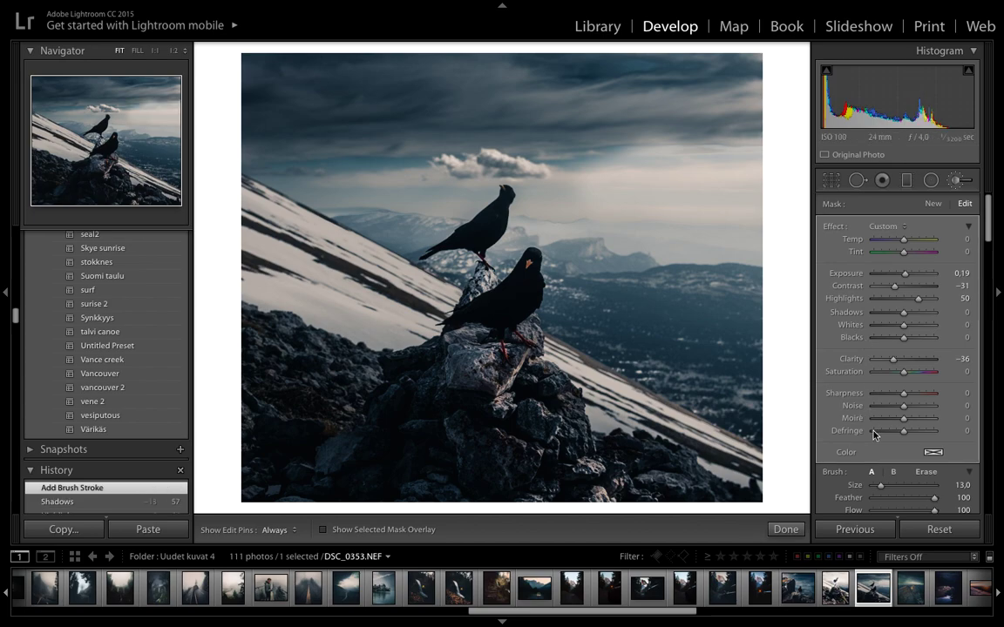
Turn Auto Mask on and extend the brushed sky band around the upper bird and across to the photo's left edge
{"action": "scroll", "coordinate": [863, 401], "scroll_direction": "down", "scroll_amount": 2}
{"action": "left_click", "coordinate": [860, 449]}
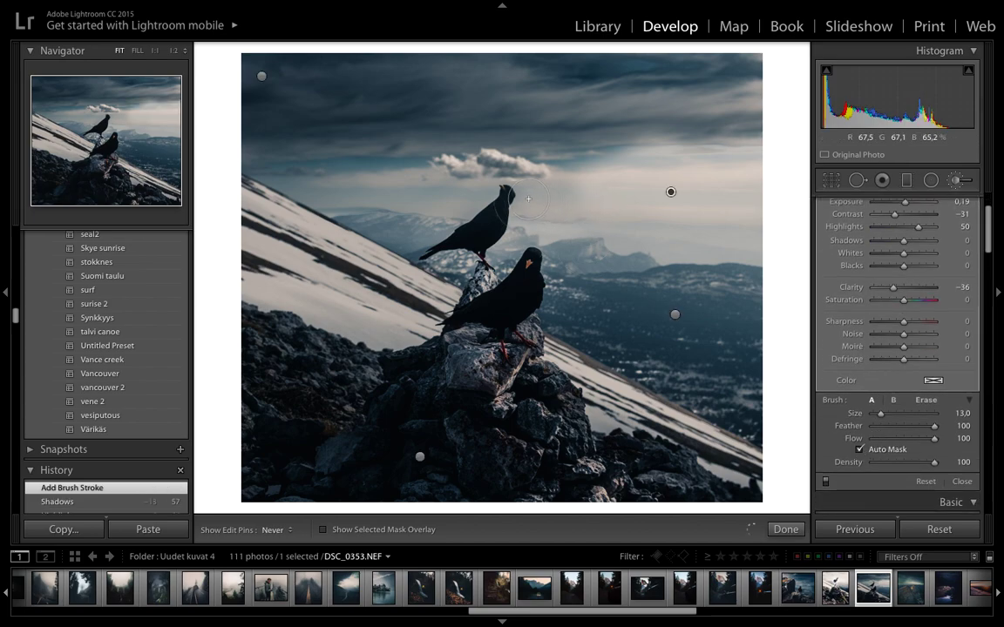
{"action": "left_click_drag", "start_coordinate": [528, 199], "coordinate": [524, 193]}
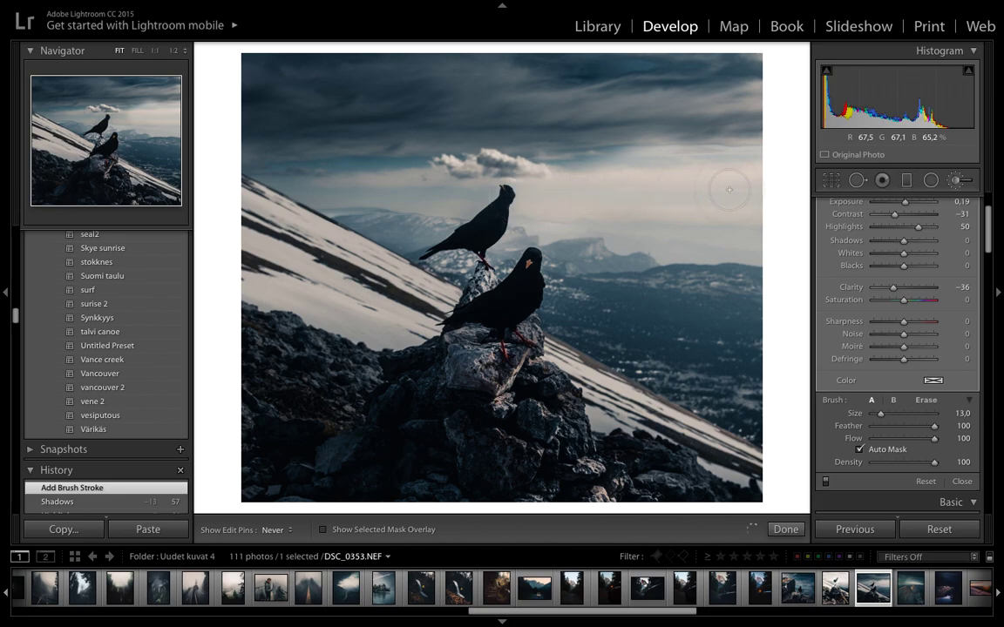
{"action": "left_click_drag", "start_coordinate": [519, 190], "coordinate": [445, 185]}
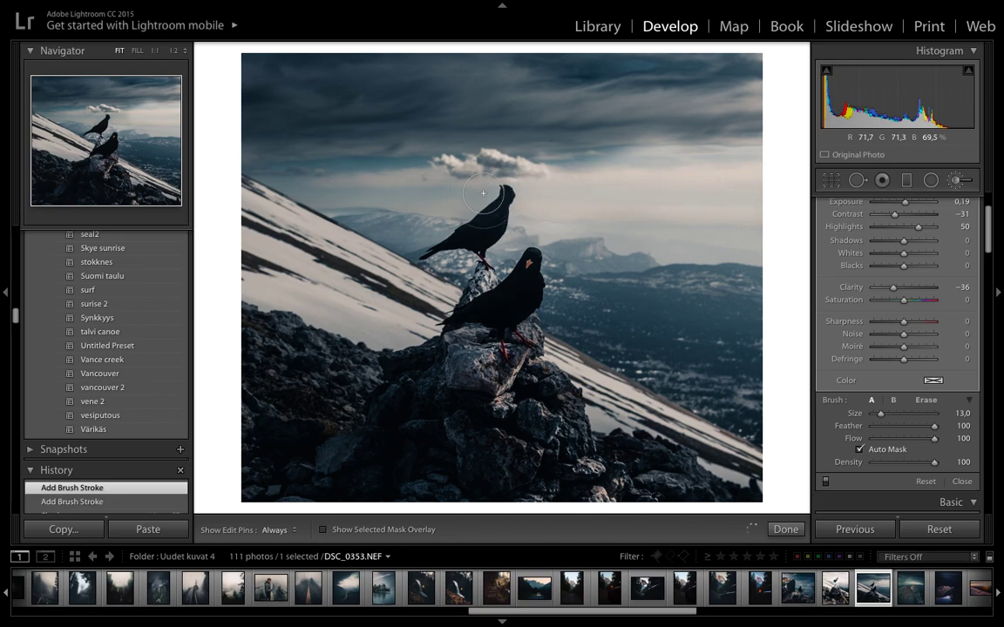
{"action": "mouse_move", "coordinate": [356, 185]}
{"action": "left_mouse_down"}
{"action": "mouse_move", "coordinate": [265, 177]}
{"action": "mouse_move", "coordinate": [414, 177]}
{"action": "mouse_move", "coordinate": [239, 171]}
{"action": "mouse_move", "coordinate": [293, 182]}
{"action": "left_mouse_up"}
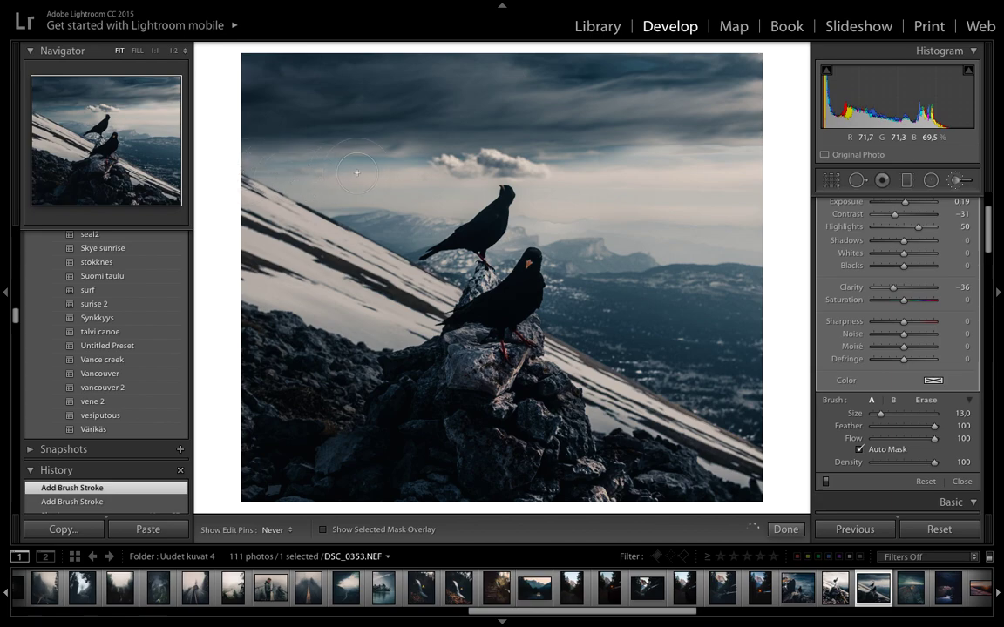
{"action": "key", "text": "h"}
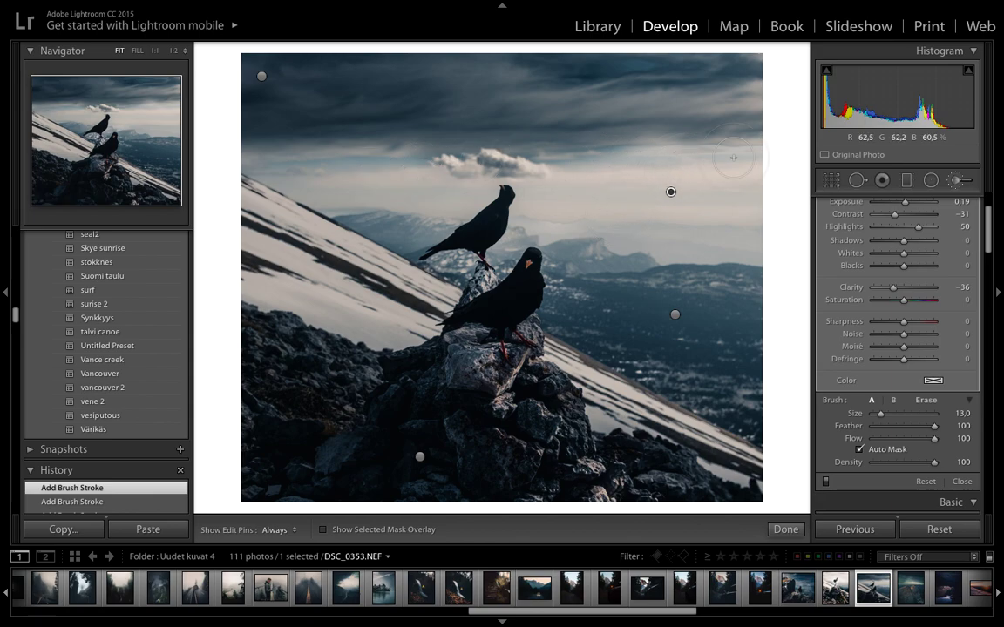
Show the mask overlay and erase the mask from the small cloud and along the dark clouds' lower edge with a size 7 eraser
{"action": "left_click", "coordinate": [926, 400]}
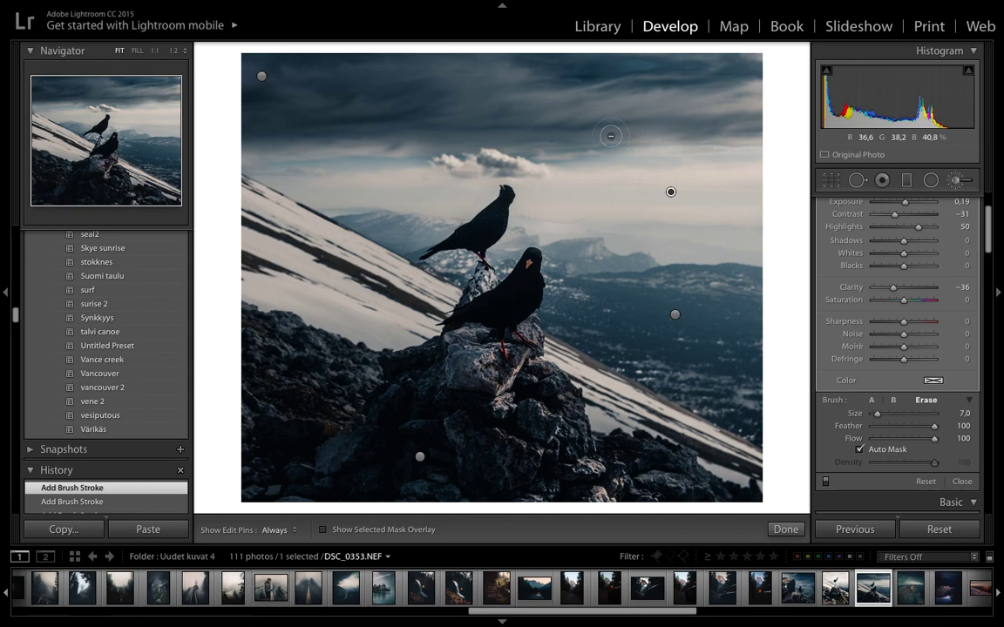
{"action": "key", "text": "o"}
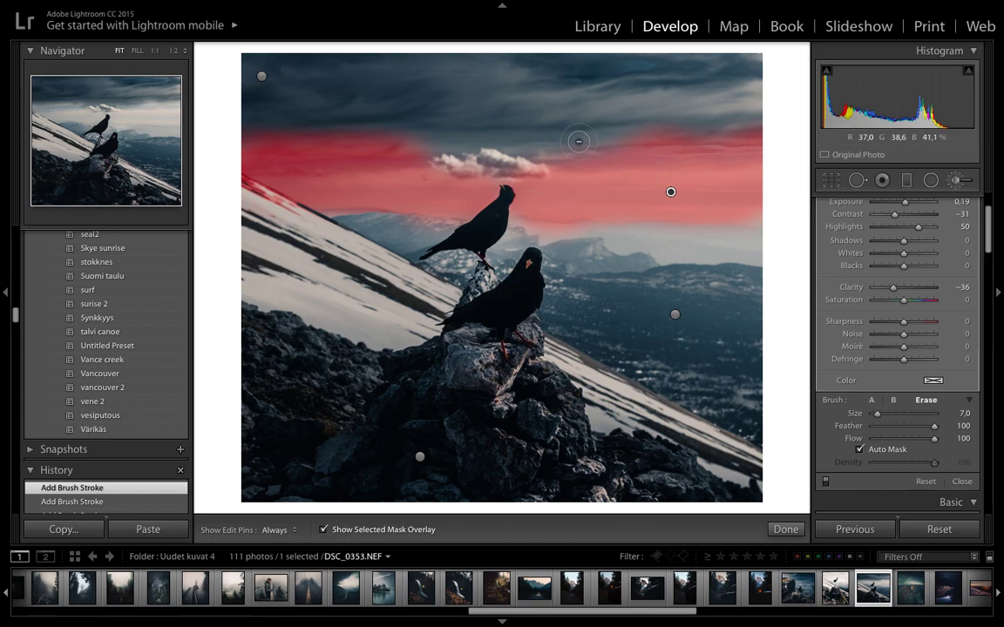
{"action": "key", "text": "h"}
{"action": "key", "text": "h"}
{"action": "key", "text": "h"}
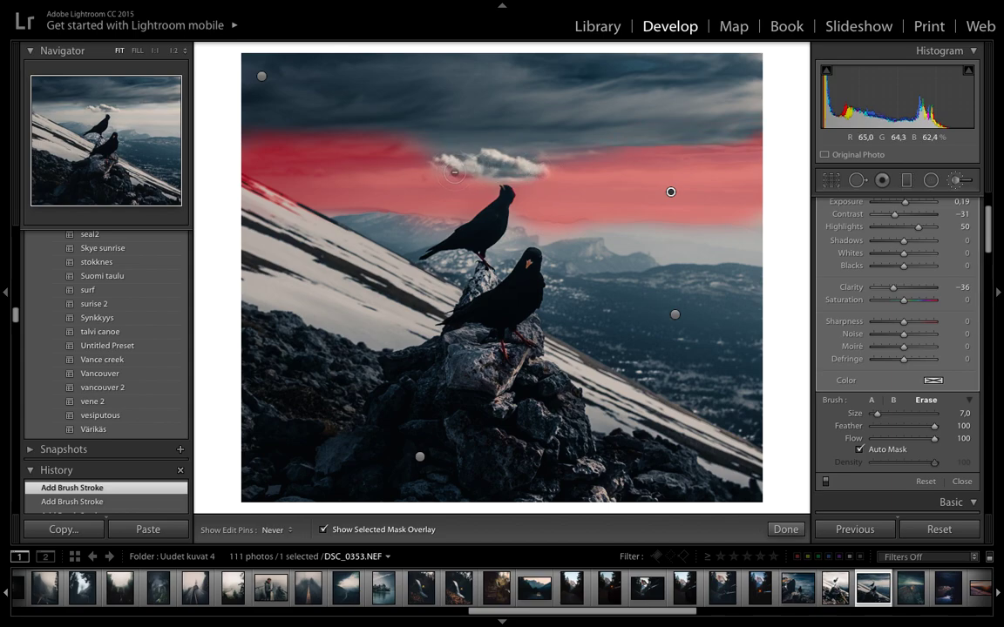
{"action": "key", "text": "h"}
{"action": "key", "text": "h"}
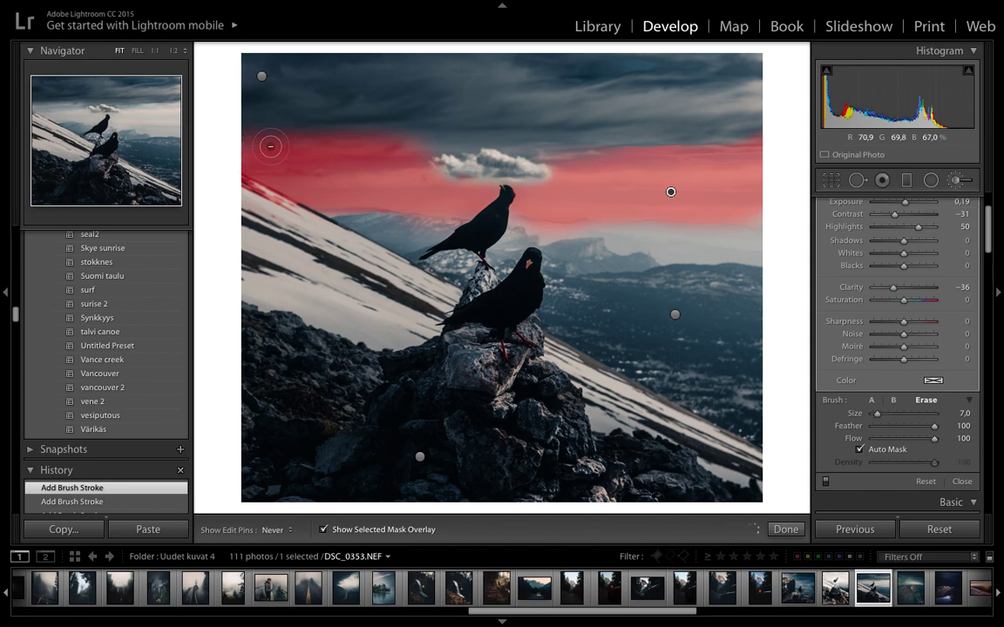
{"action": "left_click_drag", "start_coordinate": [391, 148], "coordinate": [253, 138]}
{"action": "mouse_move", "coordinate": [727, 137]}
{"action": "left_mouse_down"}
{"action": "mouse_move", "coordinate": [722, 152]}
{"action": "mouse_move", "coordinate": [760, 154]}
{"action": "left_mouse_up"}
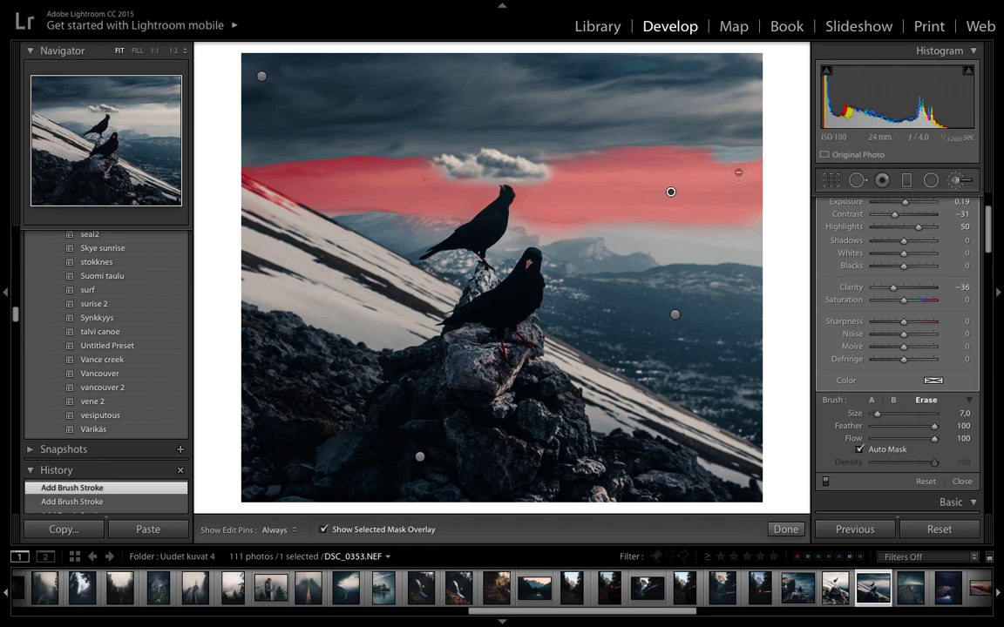
Repaint the over-erased patch at the sky's right edge with a size 4 brush, hide the overlay and finish brushing
{"action": "left_click", "coordinate": [871, 400]}
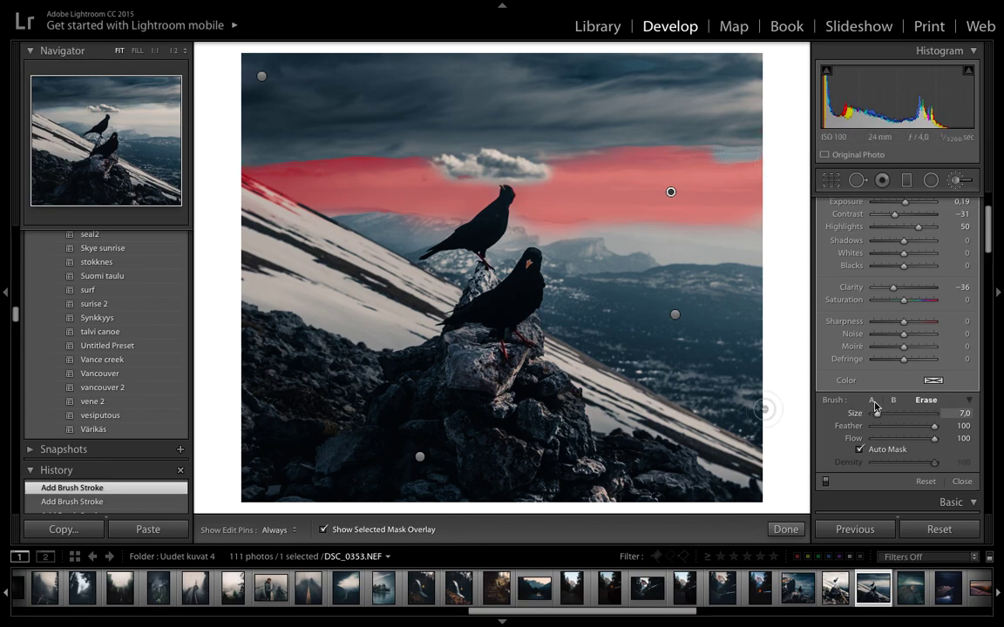
{"action": "scroll", "coordinate": [721, 156], "scroll_direction": "down", "scroll_amount": 3}
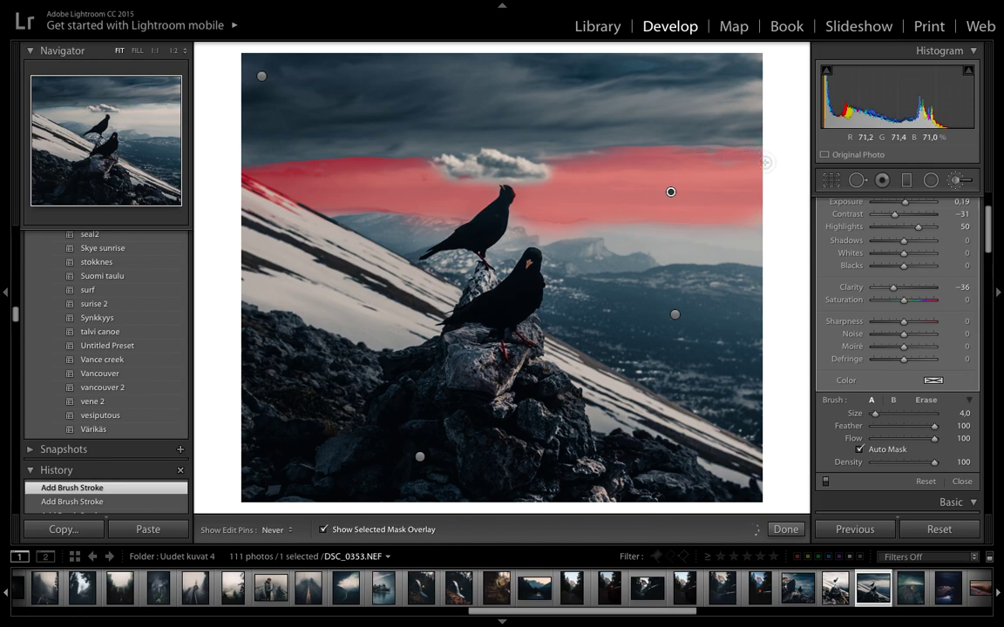
{"action": "key", "text": "o"}
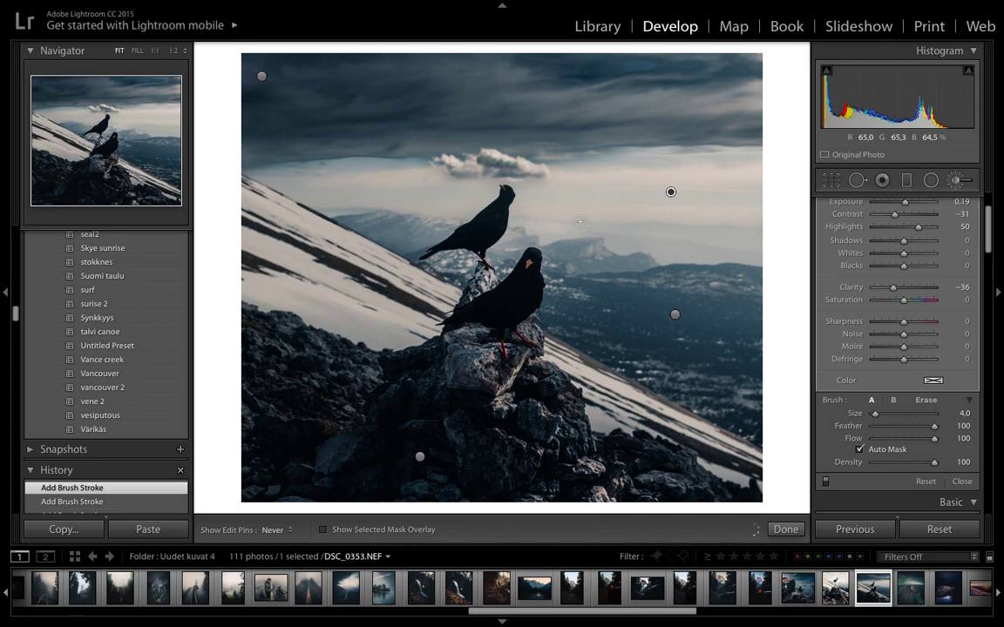
{"action": "right_click", "coordinate": [316, 147]}
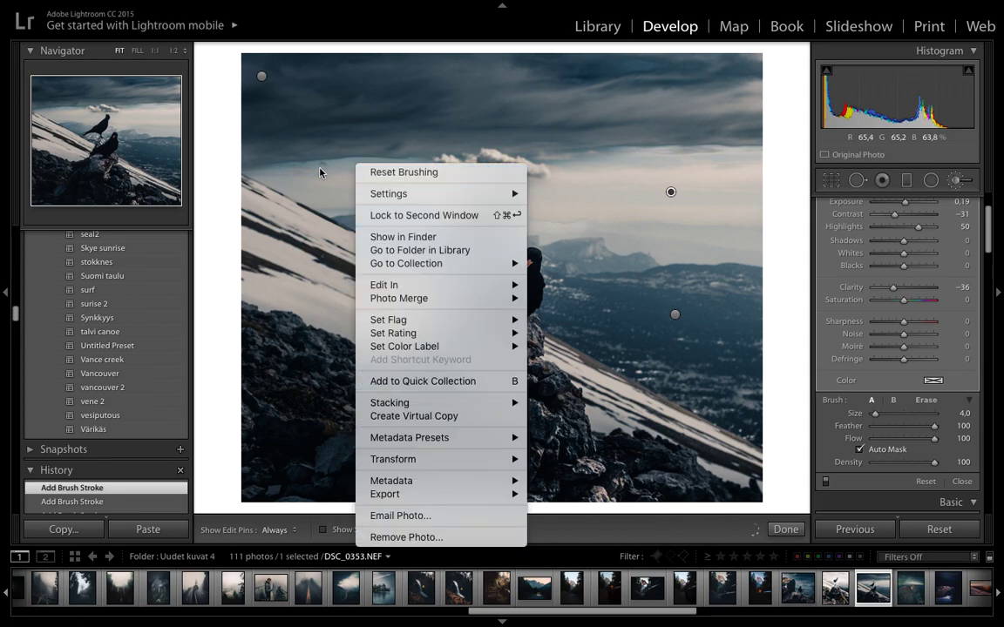
{"action": "key", "text": "Escape"}
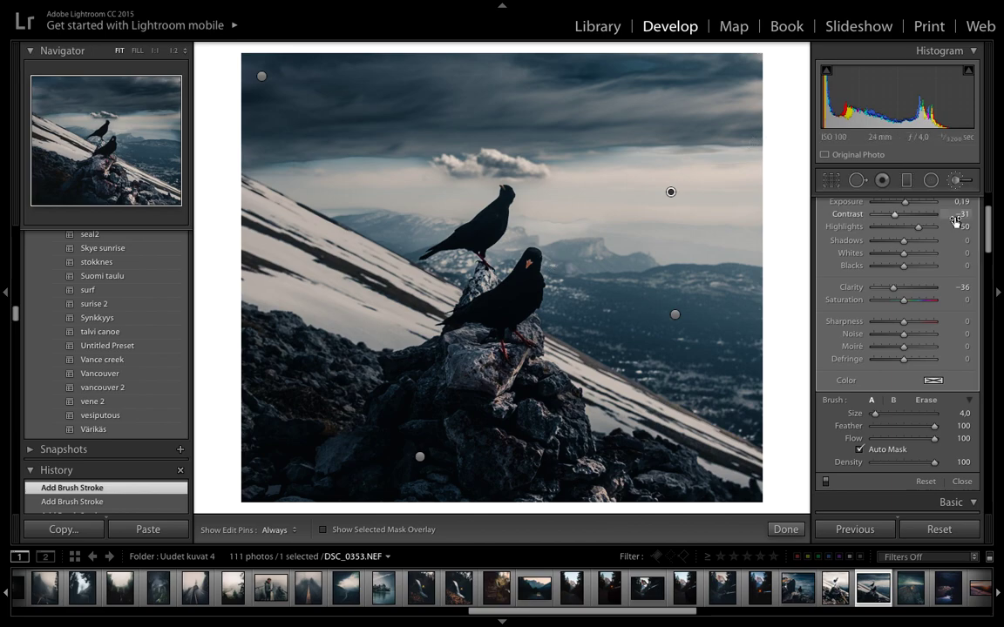
{"action": "left_click", "coordinate": [785, 529]}
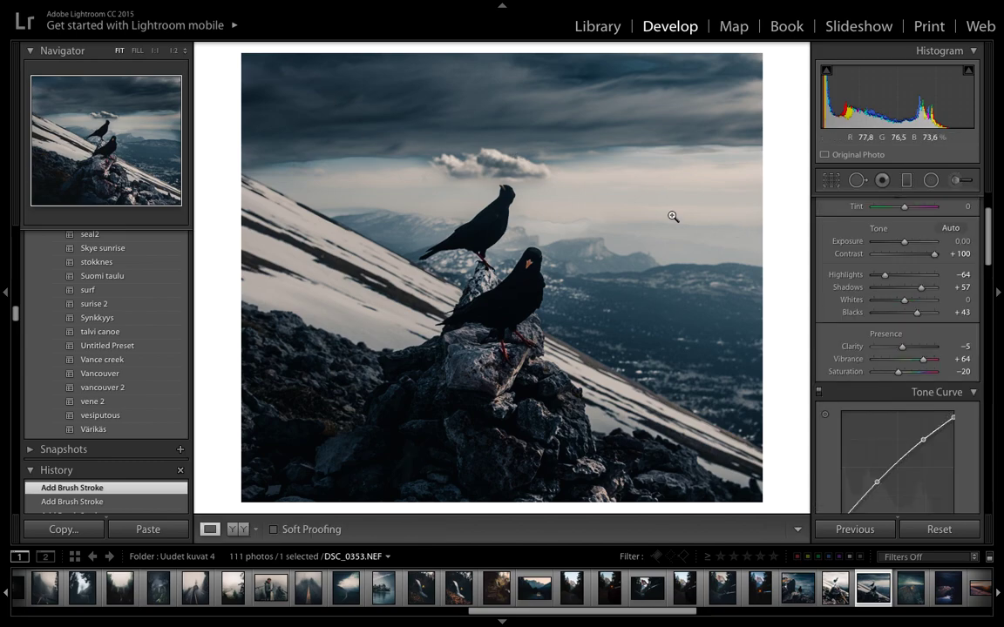
Set the photo's basic Exposure to −0.20 and Highlights to −25
{"action": "left_click", "coordinate": [907, 180]}
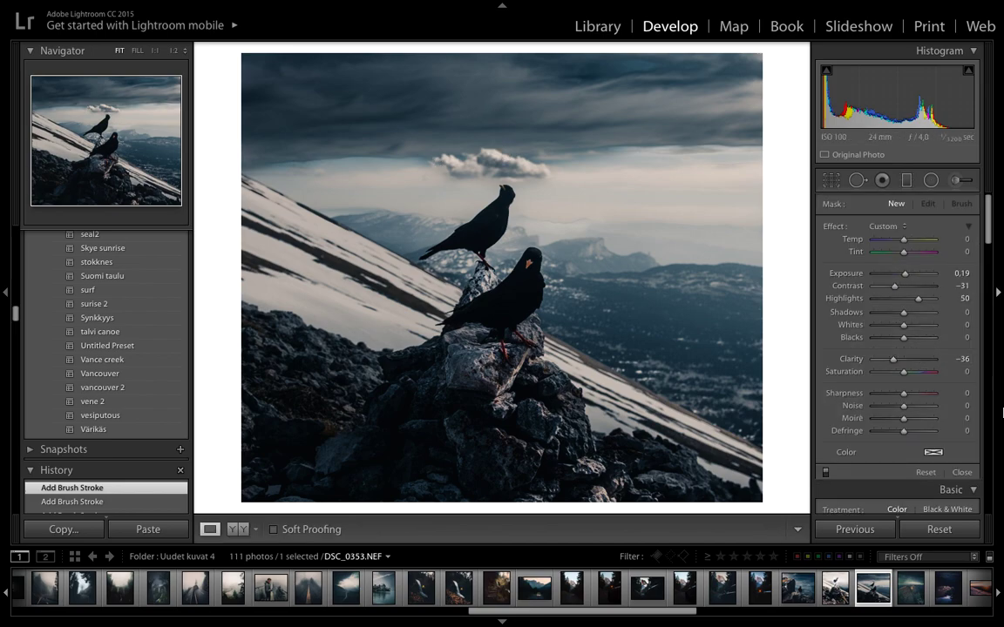
{"action": "key", "text": "m"}
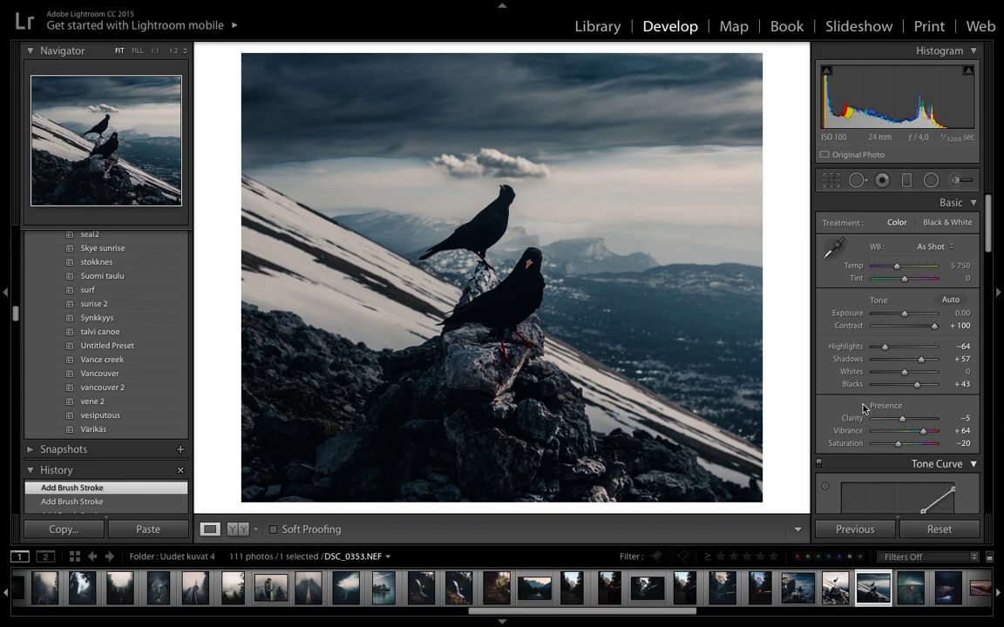
{"action": "scroll", "coordinate": [863, 408], "scroll_direction": "down", "scroll_amount": 5}
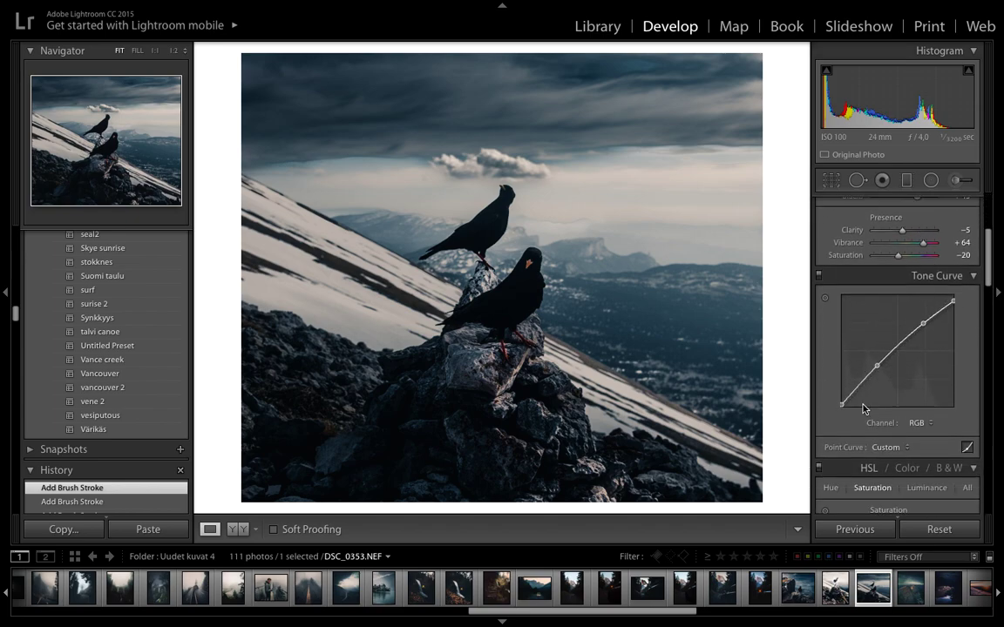
{"action": "scroll", "coordinate": [863, 407], "scroll_direction": "up", "scroll_amount": 5}
{"action": "left_click_drag", "start_coordinate": [905, 317], "coordinate": [899, 350]}
{"action": "left_click_drag", "start_coordinate": [898, 349], "coordinate": [895, 349]}
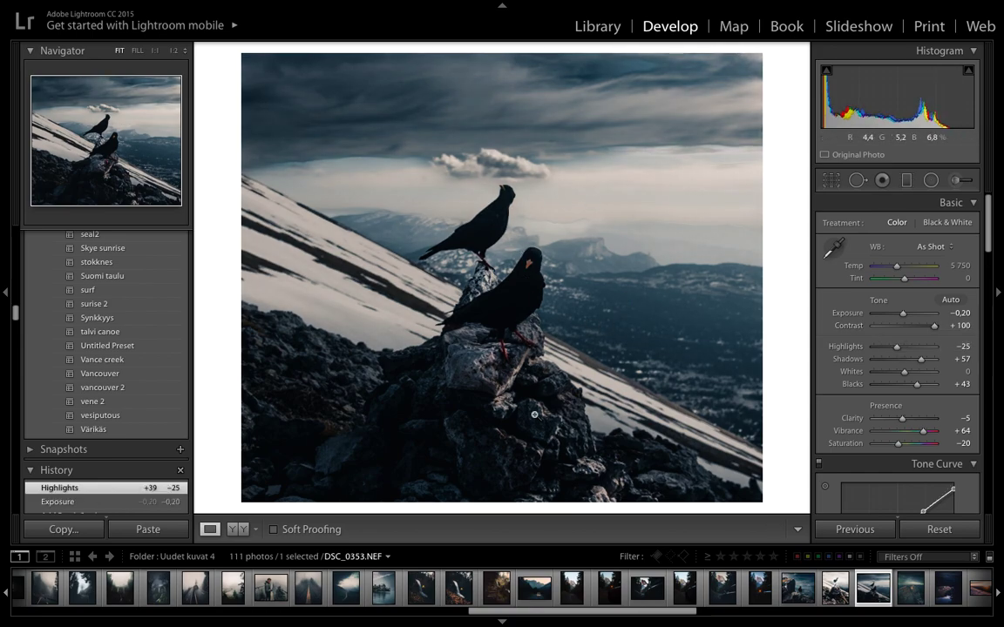
Set the Sharpening Amount to 40 and the Luminance noise reduction to 7
{"action": "scroll", "coordinate": [919, 448], "scroll_direction": "down", "scroll_amount": 6}
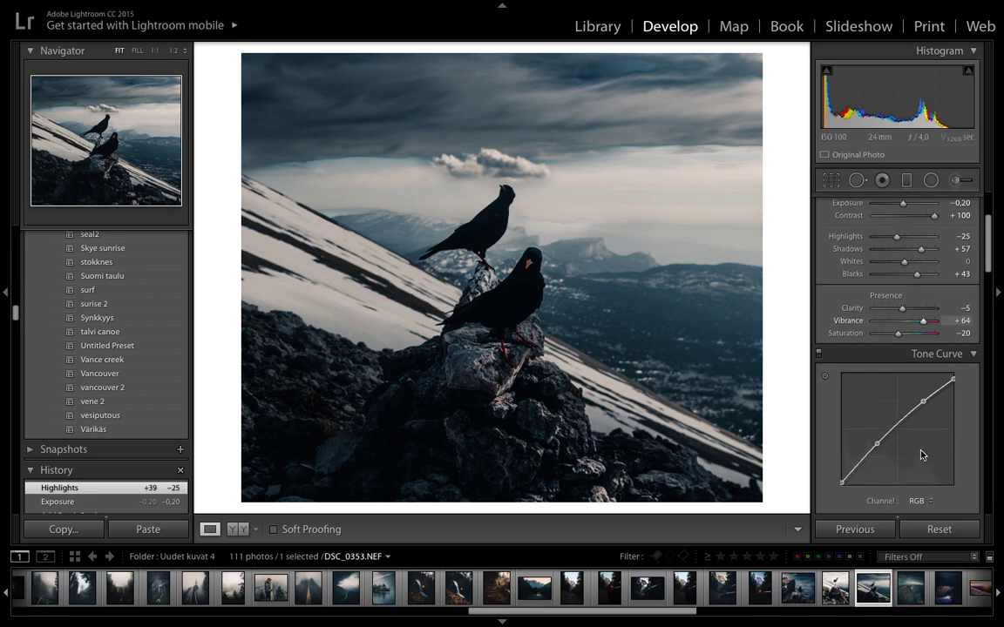
{"action": "scroll", "coordinate": [921, 454], "scroll_direction": "down", "scroll_amount": 4}
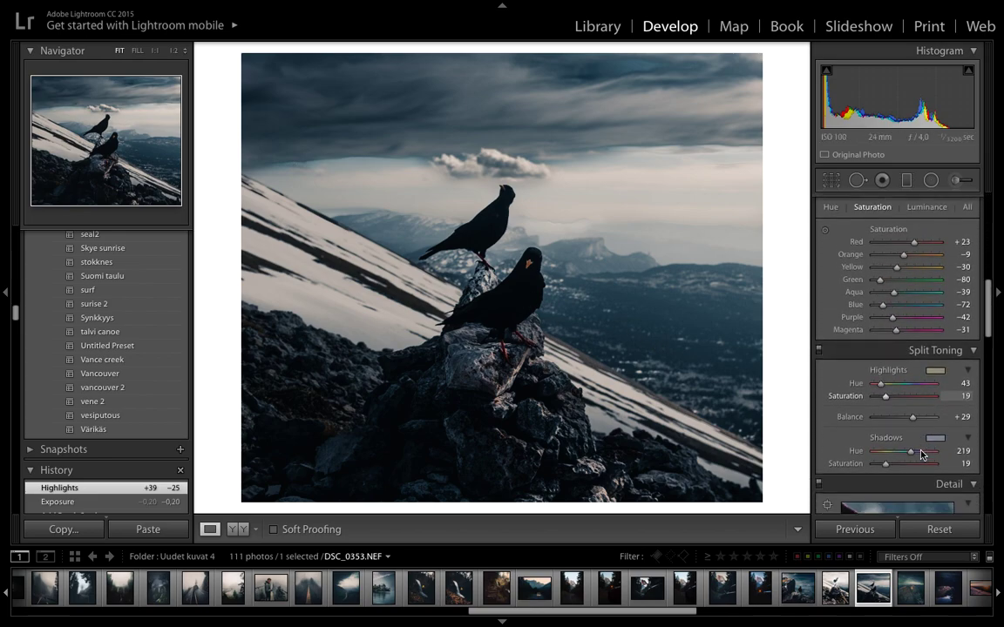
{"action": "scroll", "coordinate": [921, 454], "scroll_direction": "down", "scroll_amount": 7}
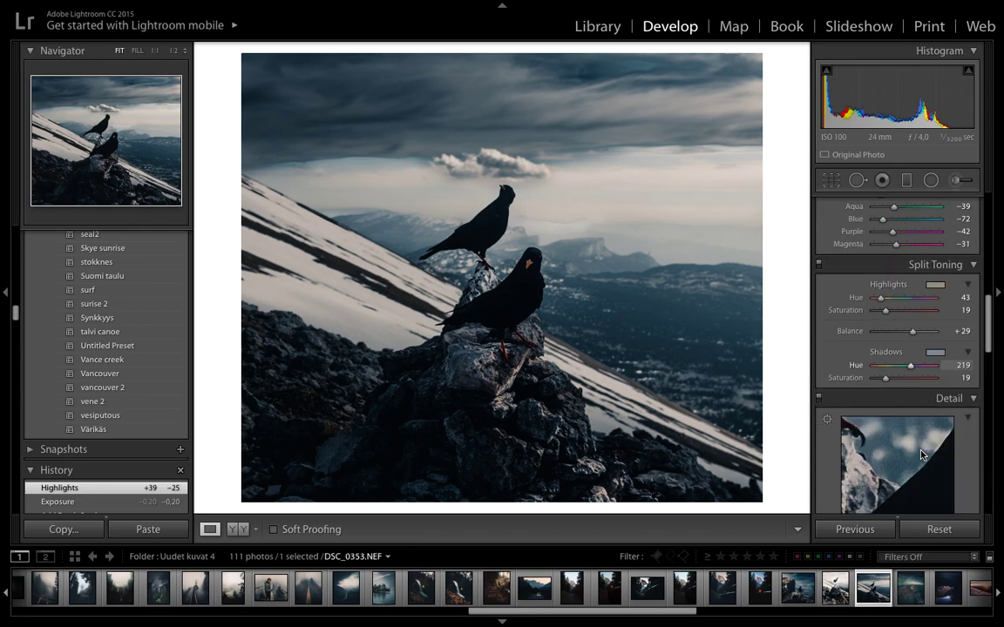
{"action": "scroll", "coordinate": [921, 454], "scroll_direction": "down", "scroll_amount": 1}
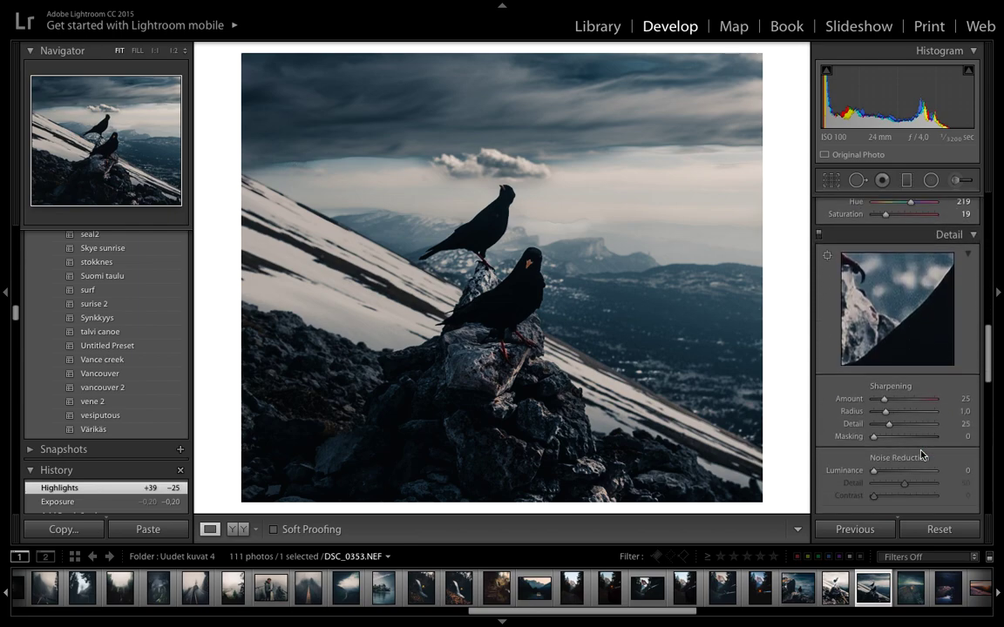
{"action": "left_click_drag", "start_coordinate": [884, 399], "coordinate": [893, 404]}
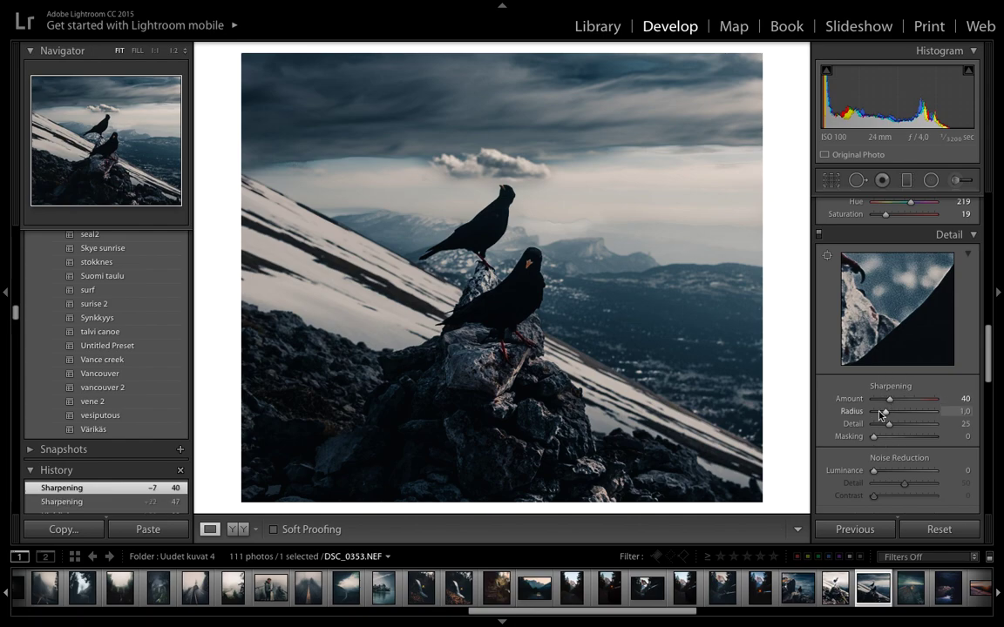
{"action": "left_click", "coordinate": [876, 471]}
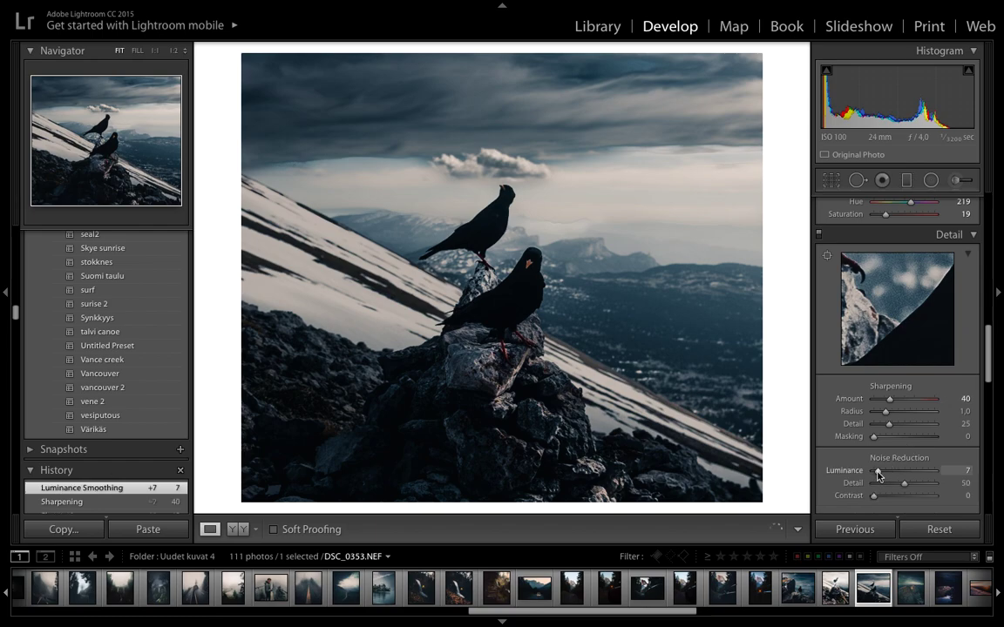
Try the manual lens correction Distortion at −72, +71 and +67, and reset it to 0
{"action": "scroll", "coordinate": [876, 472], "scroll_direction": "down", "scroll_amount": 5}
{"action": "scroll", "coordinate": [878, 475], "scroll_direction": "down", "scroll_amount": 1}
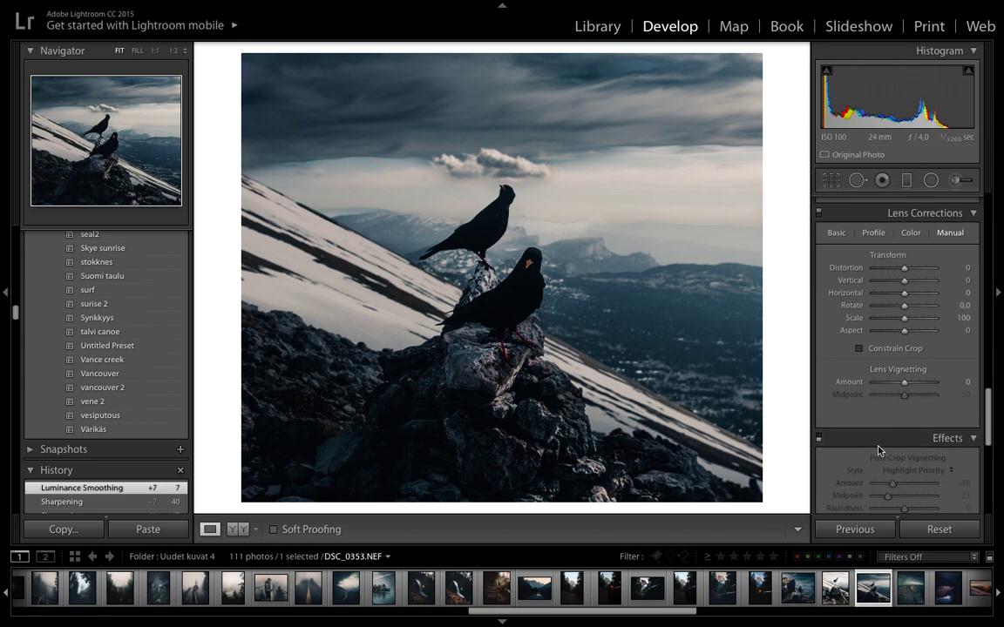
{"action": "mouse_move", "coordinate": [862, 285]}
{"action": "left_click", "coordinate": [882, 272]}
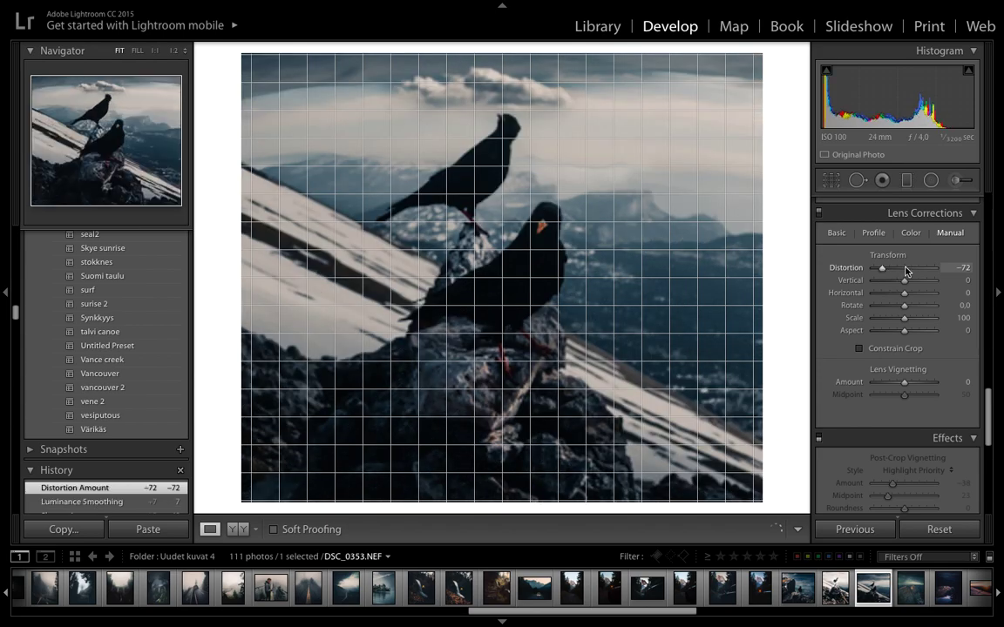
{"action": "left_click_drag", "start_coordinate": [863, 269], "coordinate": [926, 270]}
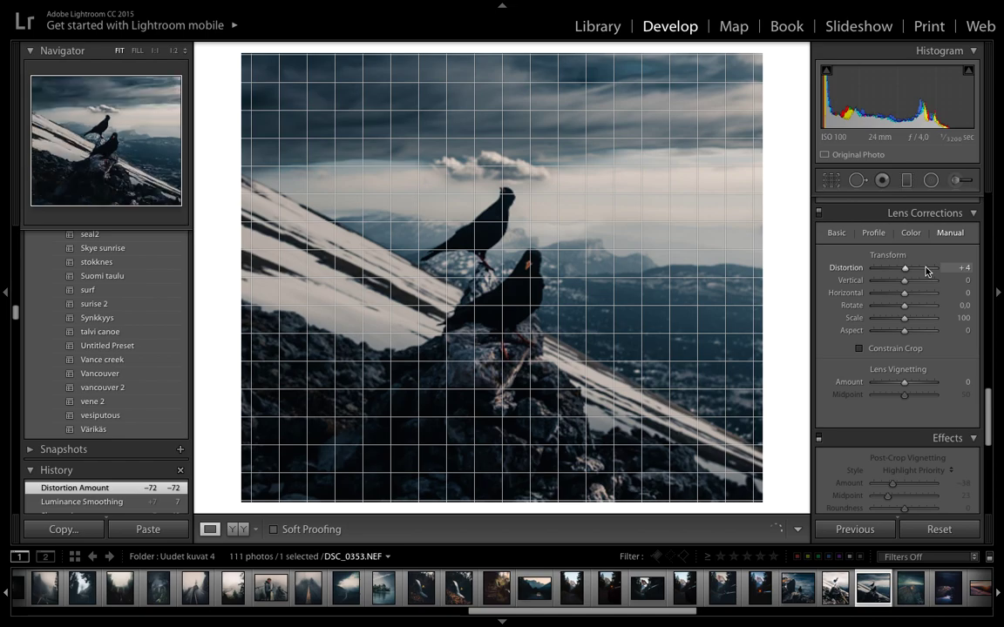
{"action": "left_click", "coordinate": [926, 270]}
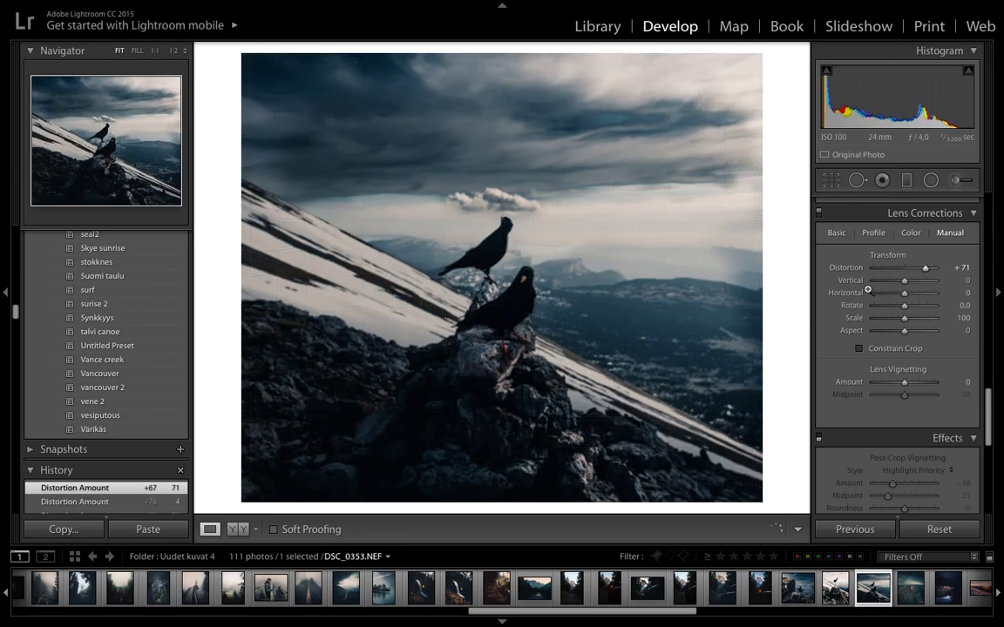
{"action": "left_click", "coordinate": [925, 270]}
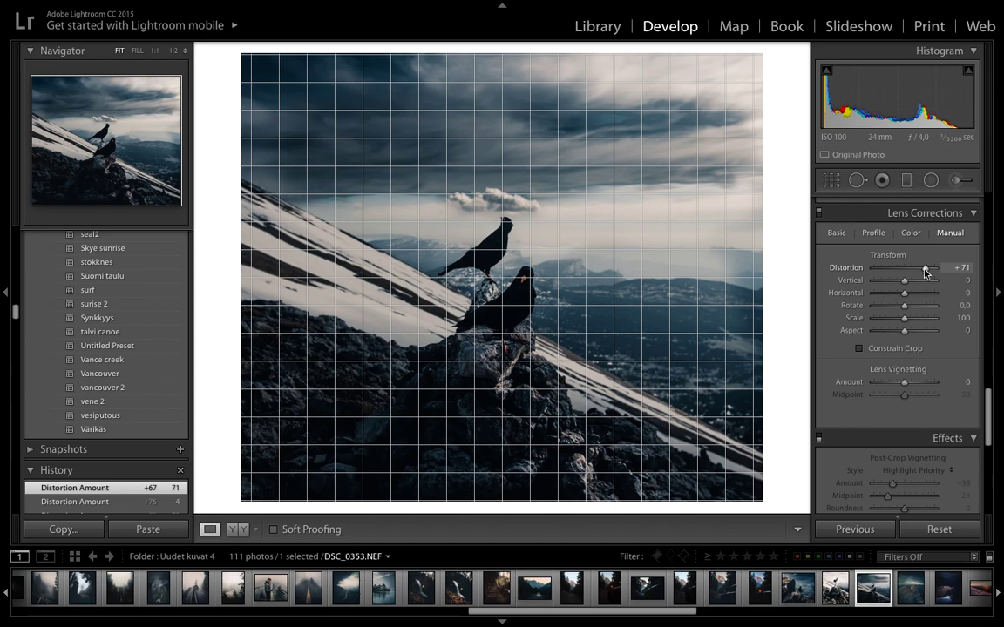
{"action": "left_click_drag", "start_coordinate": [926, 272], "coordinate": [924, 272]}
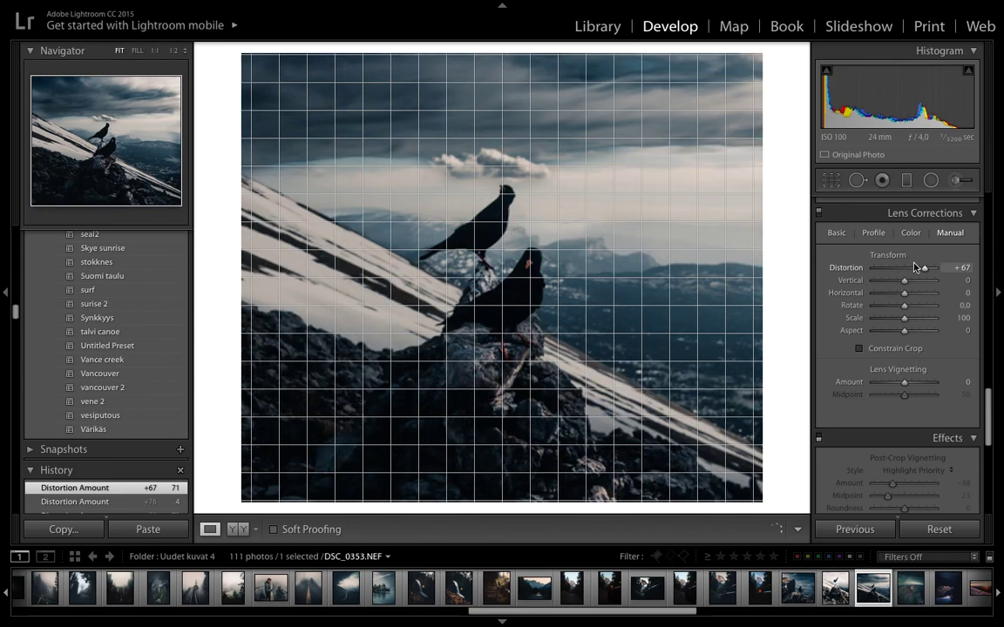
{"action": "double_click", "coordinate": [847, 267]}
{"action": "scroll", "coordinate": [915, 358], "scroll_direction": "down", "scroll_amount": 1}
{"action": "scroll", "coordinate": [915, 360], "scroll_direction": "down", "scroll_amount": 10}
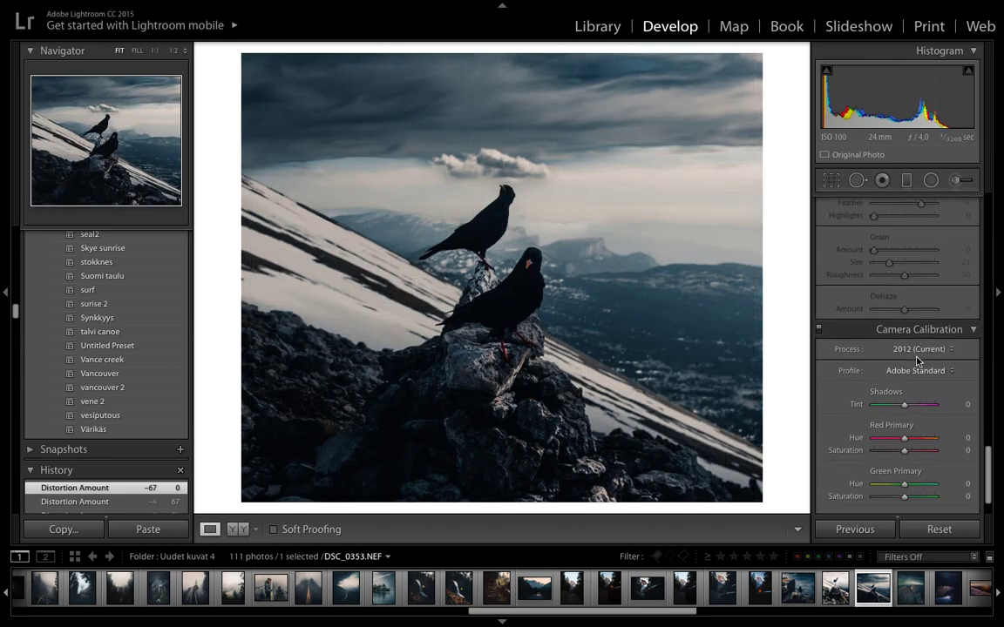
{"action": "scroll", "coordinate": [915, 359], "scroll_direction": "up", "scroll_amount": 12}
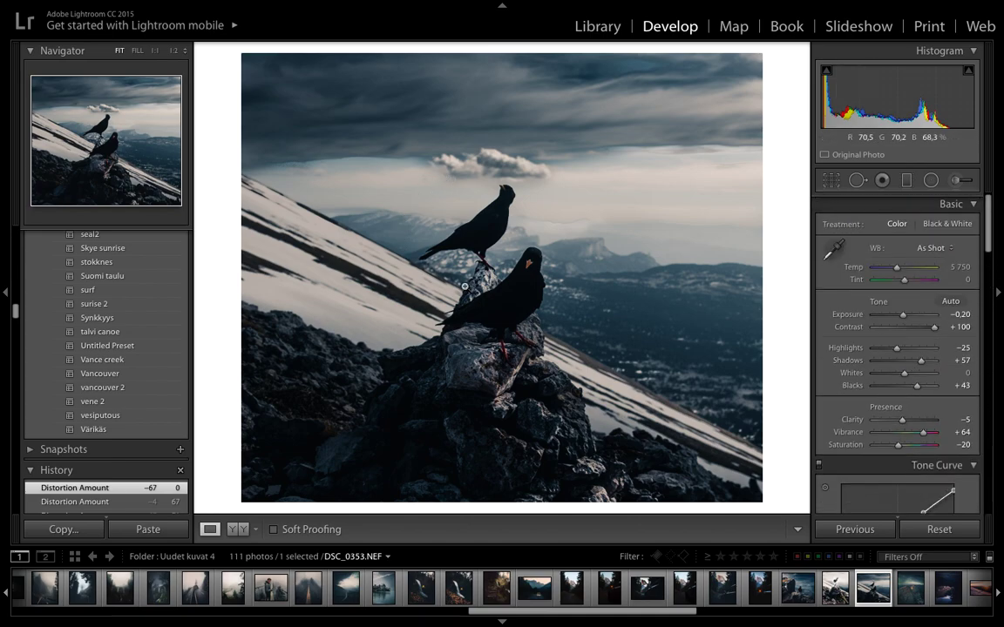
Add an inverted radial filter around the two birds, shaped as a slightly clockwise-tilted ellipse from the small cloud to the rocks below them
{"action": "left_click", "coordinate": [932, 185]}
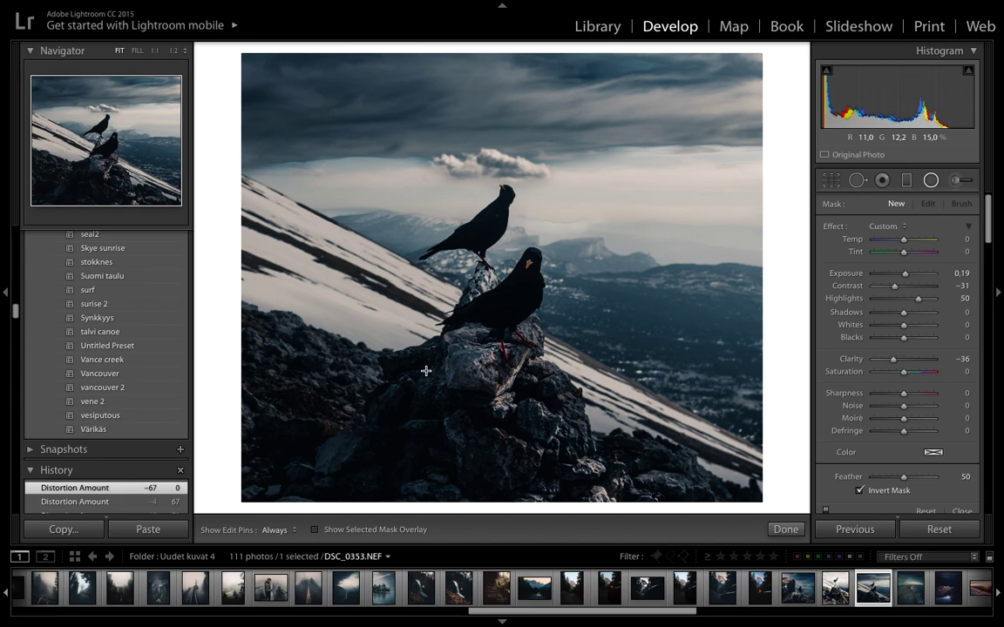
{"action": "left_click_drag", "start_coordinate": [426, 370], "coordinate": [507, 174]}
{"action": "left_click_drag", "start_coordinate": [435, 362], "coordinate": [511, 284]}
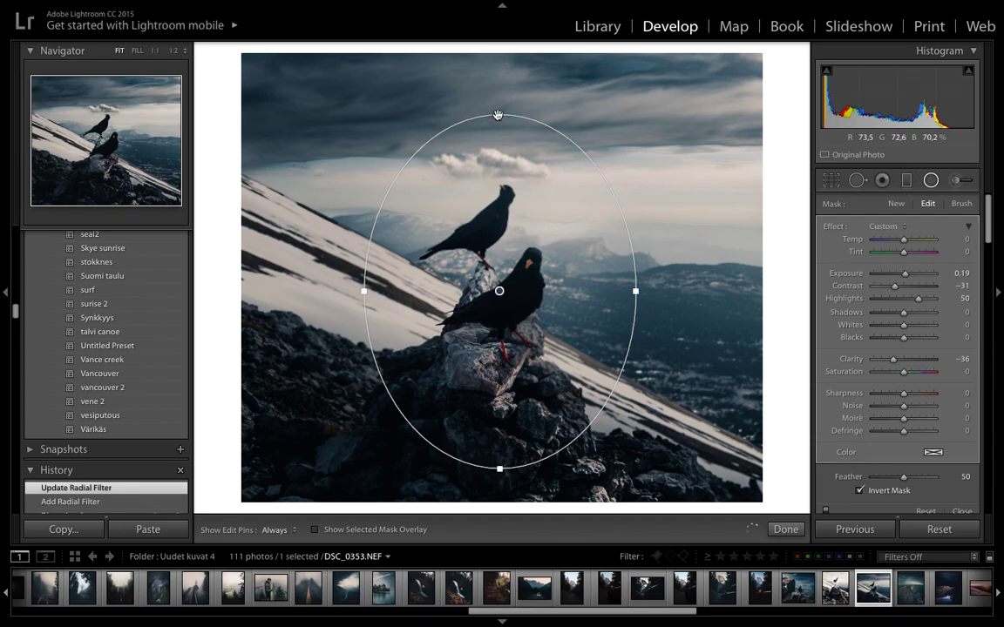
{"action": "left_click_drag", "start_coordinate": [499, 115], "coordinate": [500, 181]}
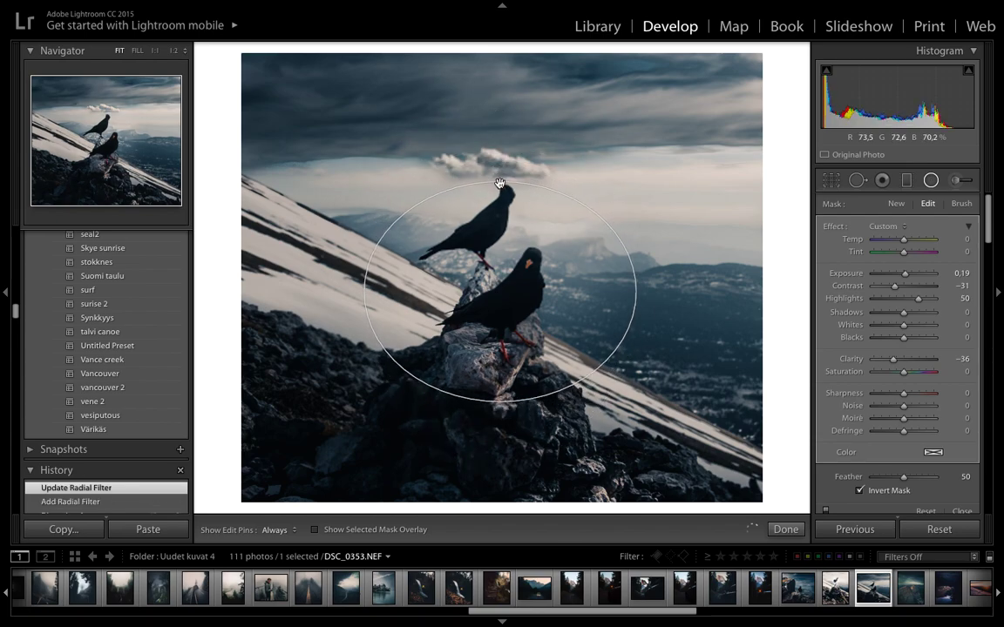
{"action": "left_click_drag", "start_coordinate": [650, 253], "coordinate": [493, 185]}
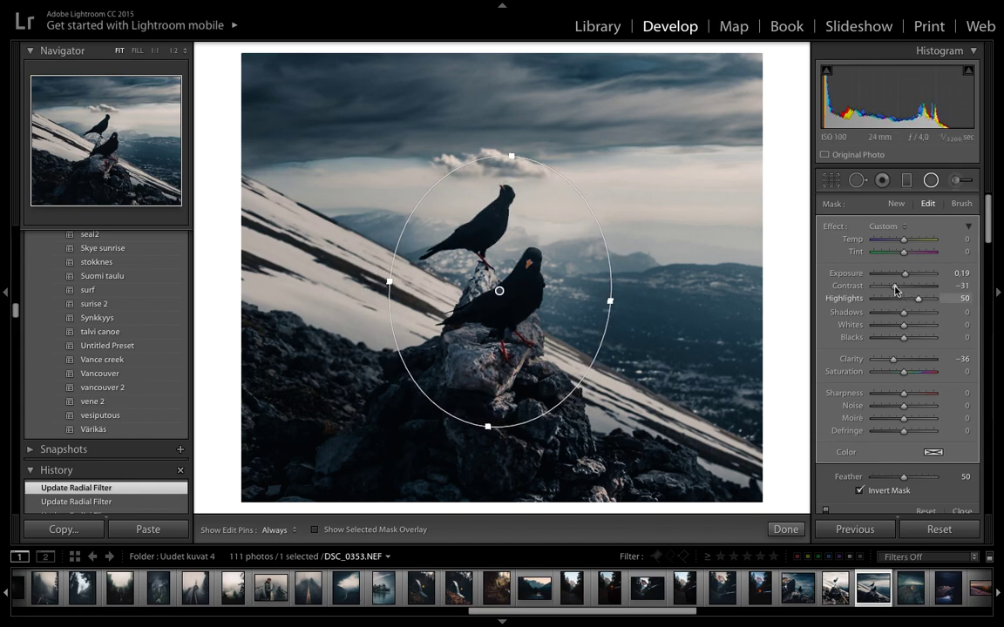
Set the radial filter's Contrast to −18, Exposure to 0.09 and Shadows to 1, and finish editing the filter
{"action": "left_click_drag", "start_coordinate": [896, 289], "coordinate": [899, 290]}
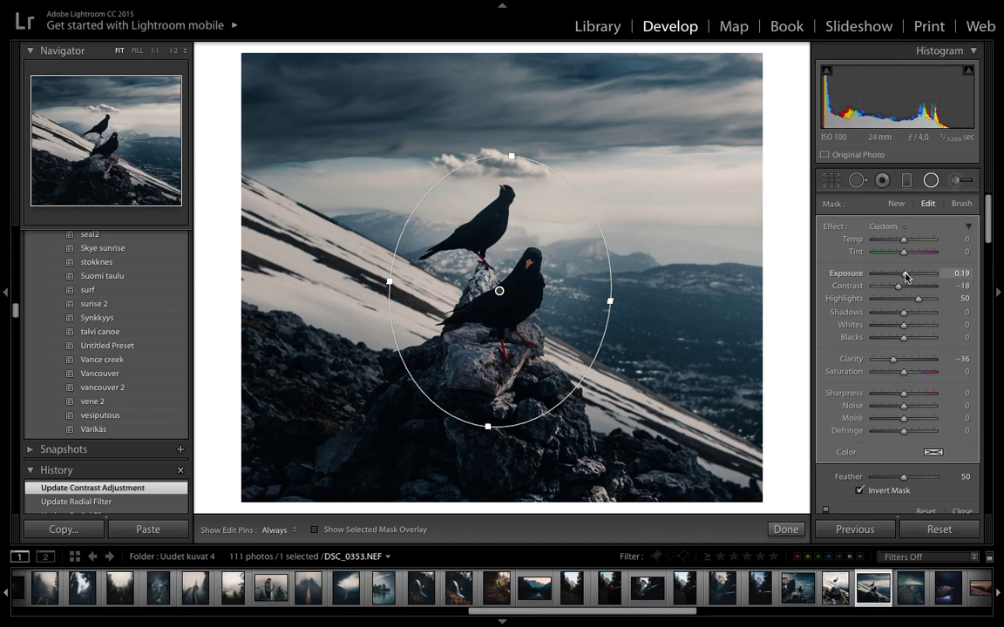
{"action": "left_click_drag", "start_coordinate": [906, 276], "coordinate": [903, 276]}
{"action": "left_click", "coordinate": [895, 313]}
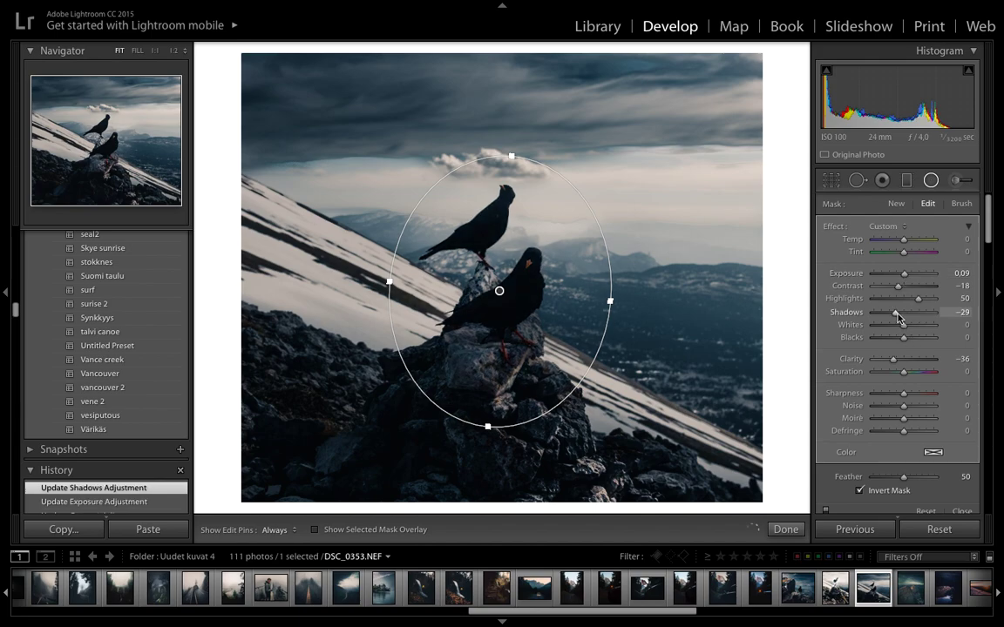
{"action": "left_click", "coordinate": [905, 317]}
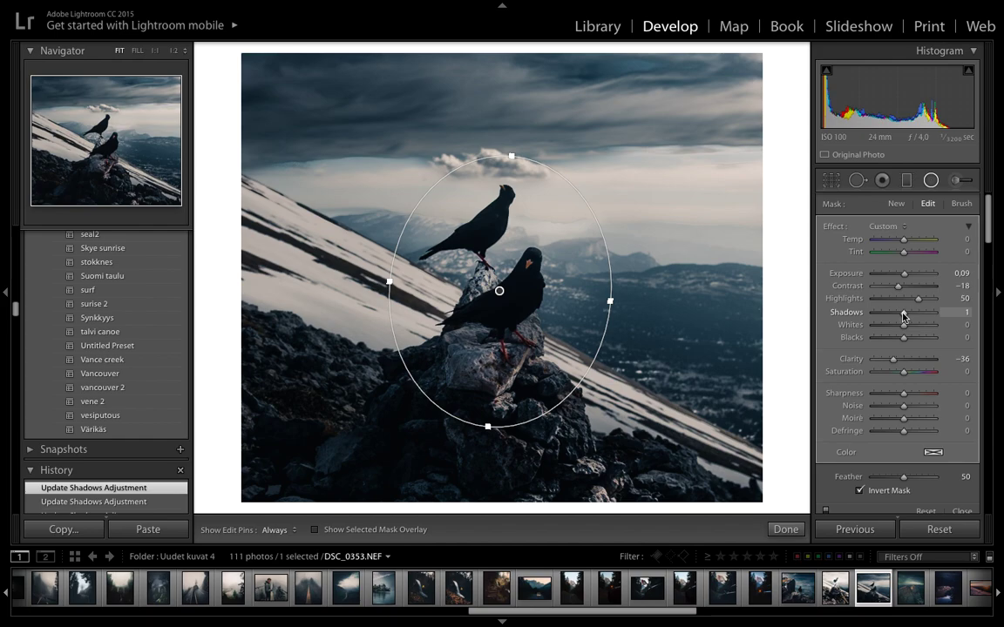
{"action": "key", "text": "Return"}
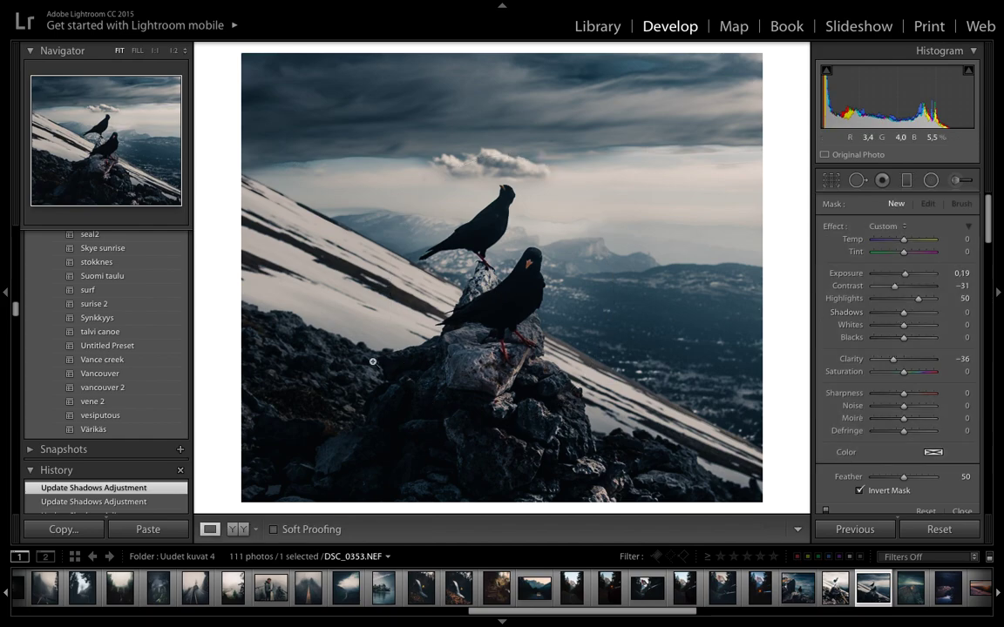
{"action": "key", "text": "shift+m"}
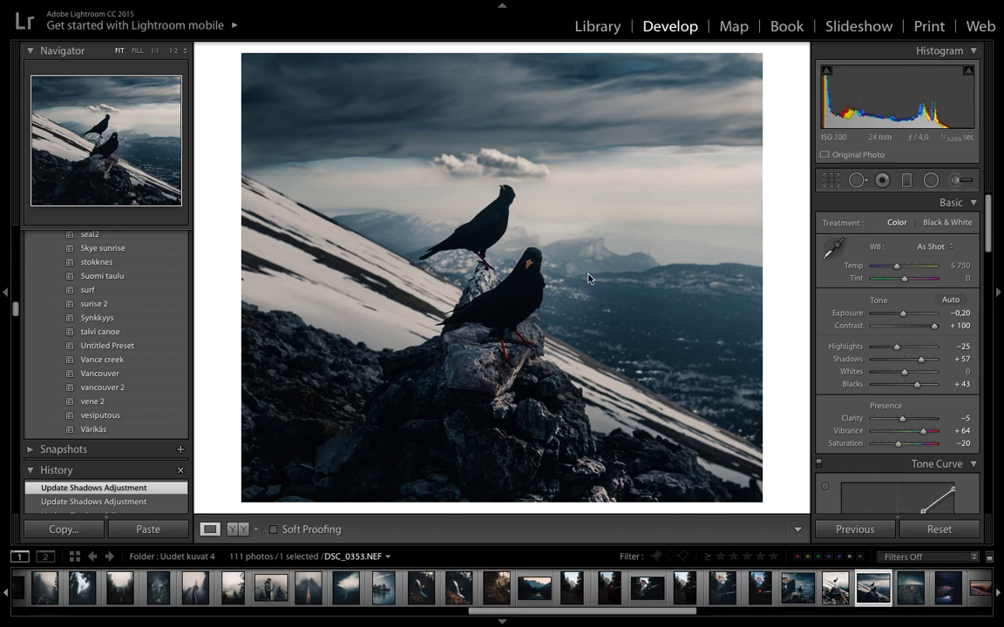
{"action": "mouse_move", "coordinate": [477, 5]}
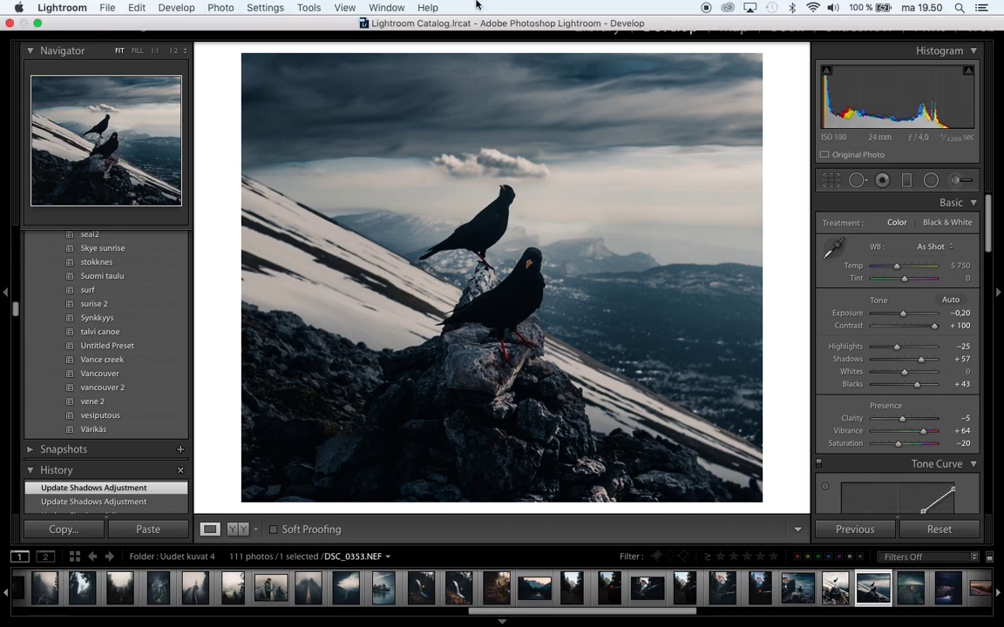